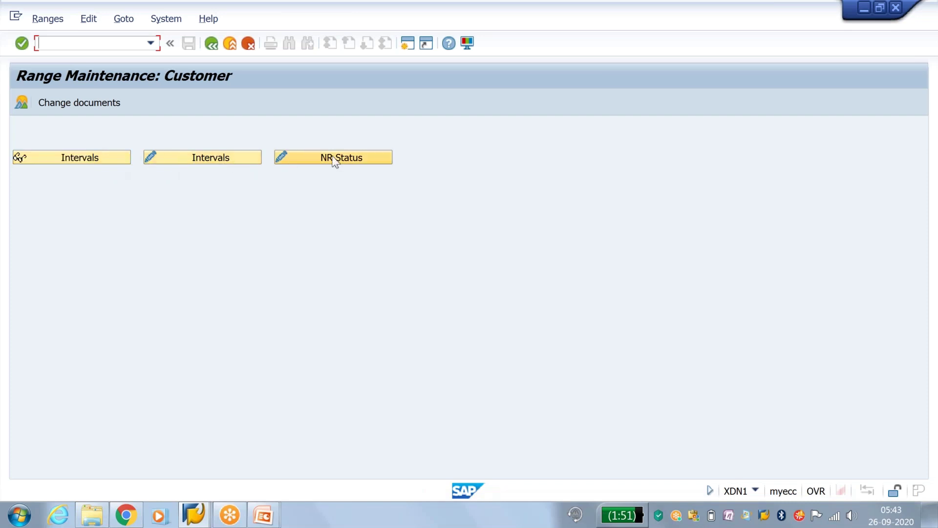
# Add a customer number range interval KY running from 1047 to 1050.
pyautogui.click(112, 159)
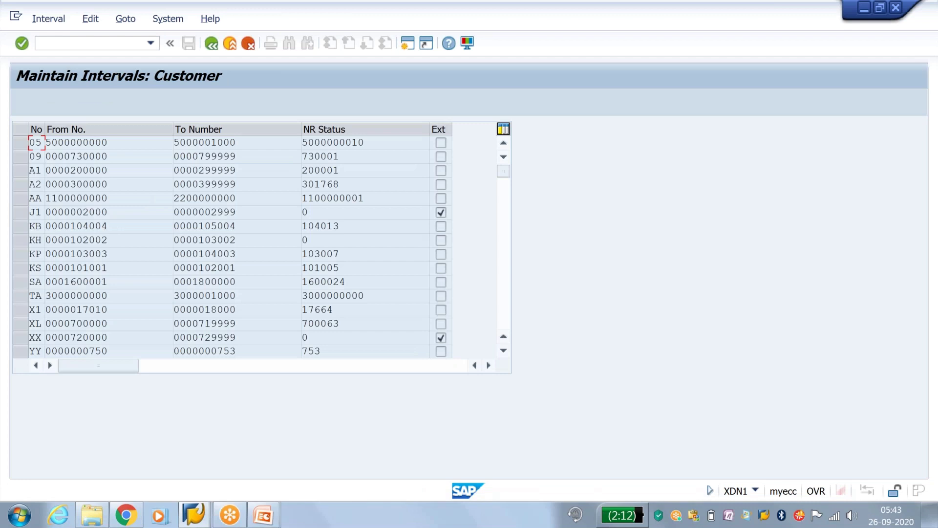
pyautogui.click(211, 43)
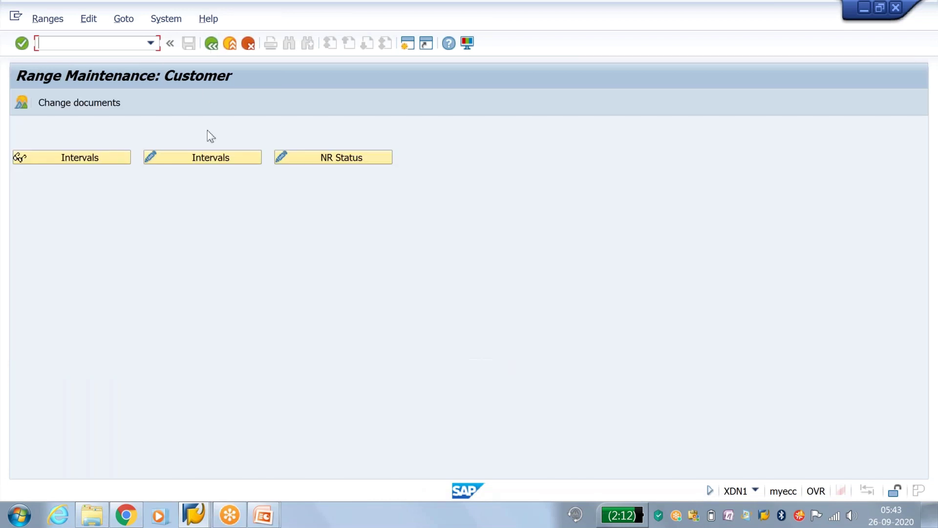
pyautogui.click(210, 160)
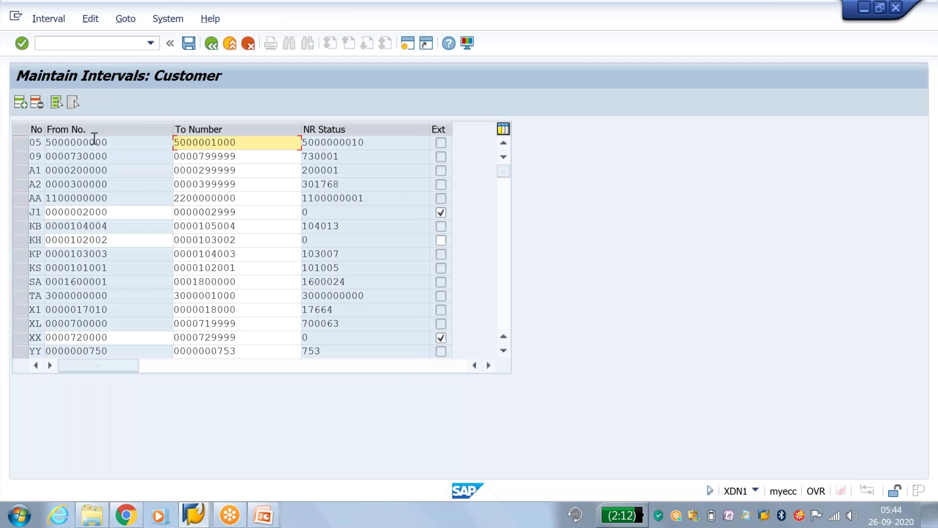
pyautogui.click(21, 103)
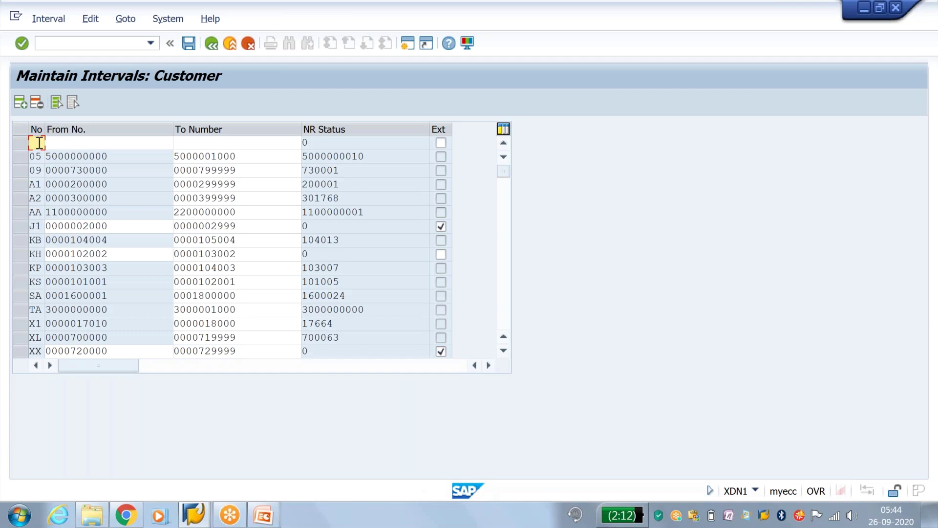
pyautogui.press('capslock')
pyautogui.write('KY')
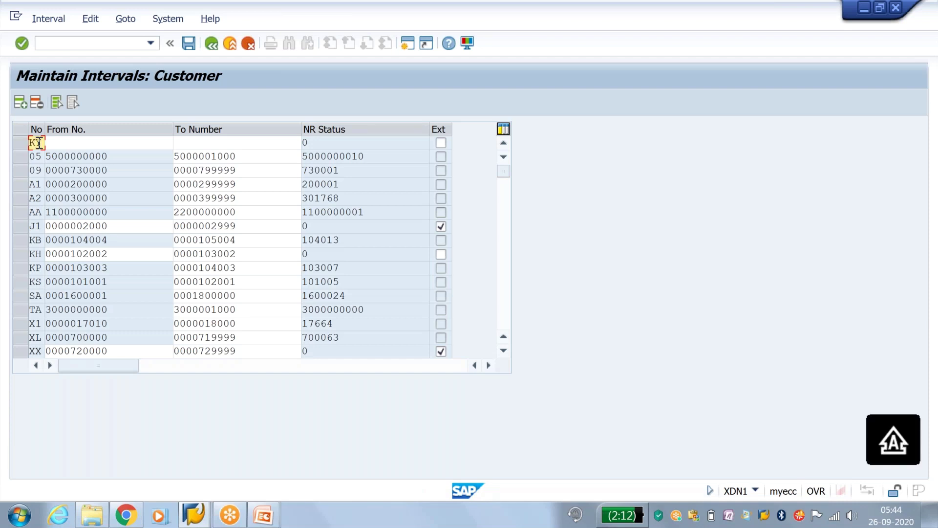
pyautogui.press('Tab')
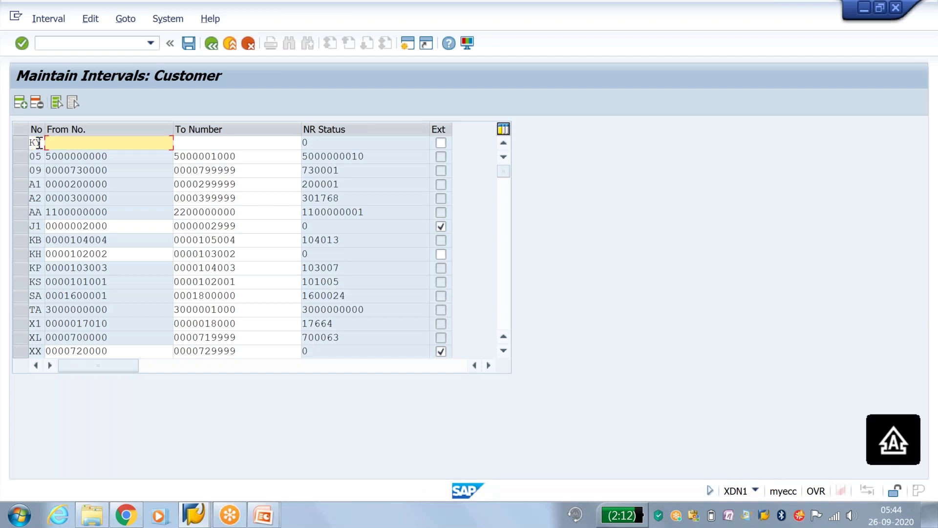
pyautogui.write('1047')
pyautogui.press('Tab')
pyautogui.write('10')
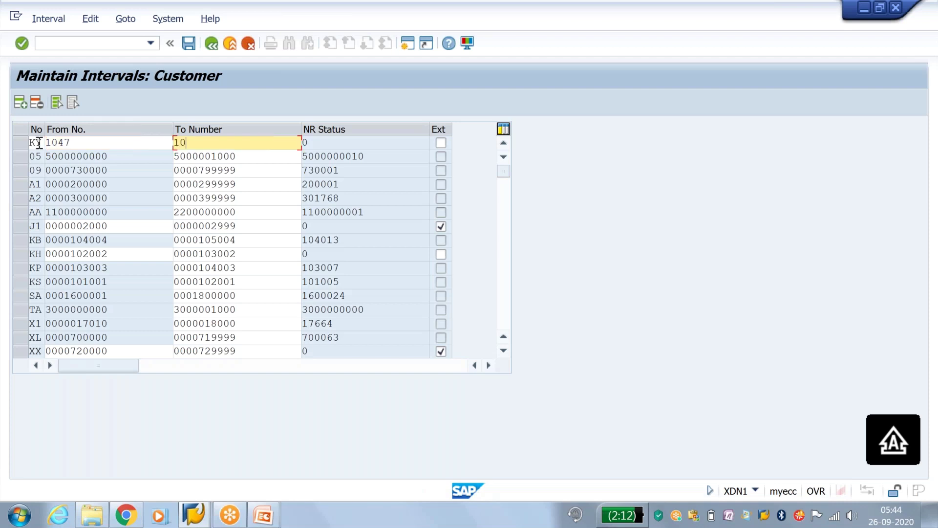
pyautogui.write('50')
pyautogui.press('Return')
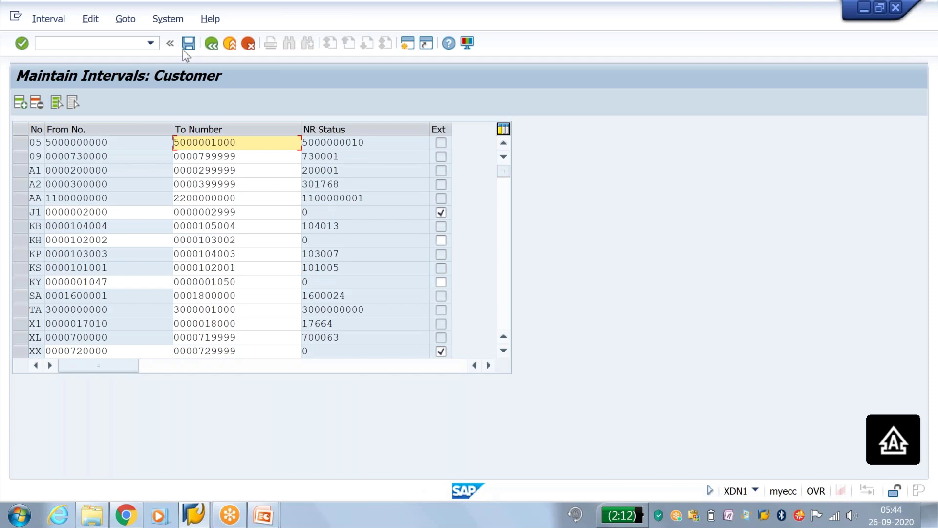
# Select the KY interval, save the number range changes and accept the transport notice.
pyautogui.click(21, 283)
pyautogui.click(188, 45)
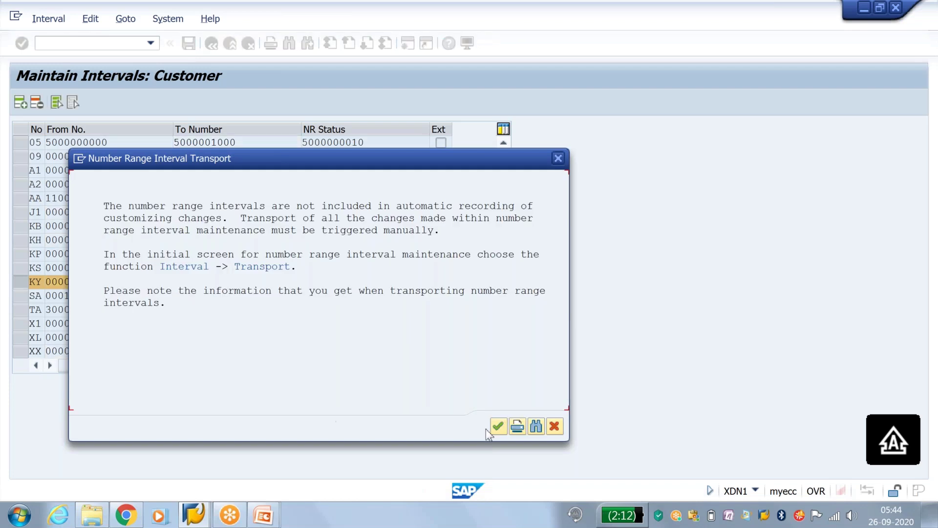
pyautogui.click(497, 426)
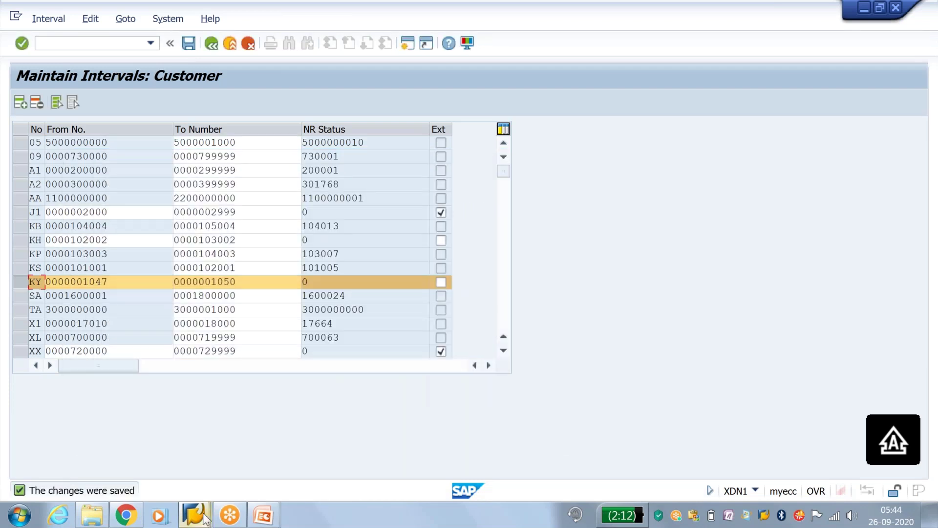
# In the account group assignment session, assign number range KY to group 0001 Sold-to party and save it under the proposed customizing request.
pyautogui.moveTo(204, 518)
pyautogui.click(266, 430)
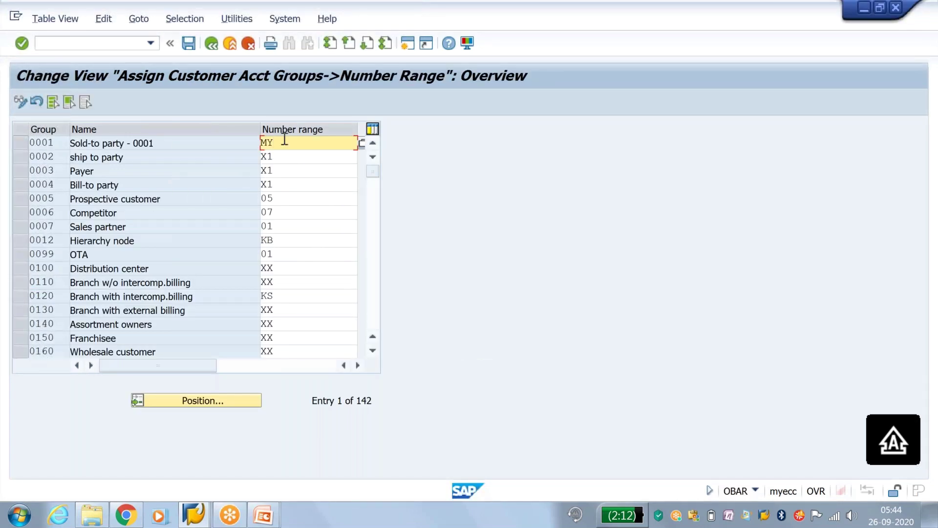
pyautogui.press('BackSpace')
pyautogui.press('BackSpace')
pyautogui.write('KY')
pyautogui.click(189, 45)
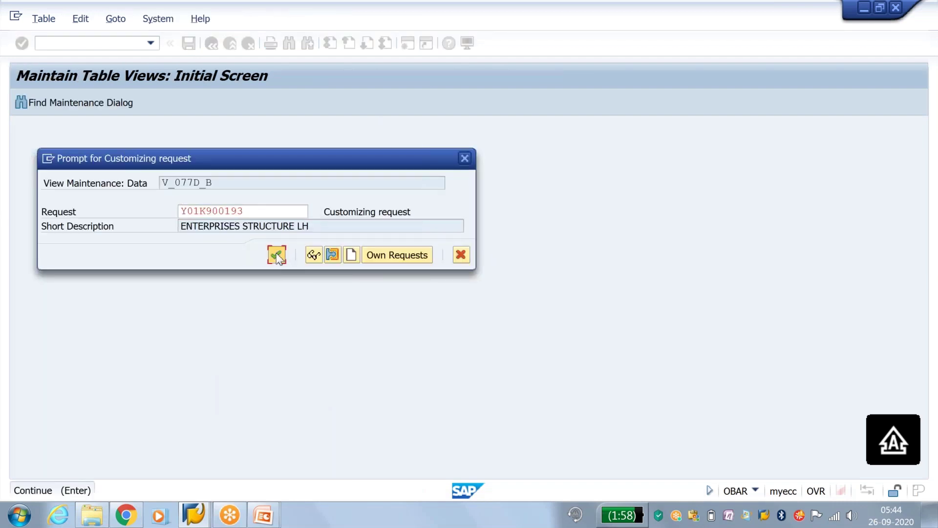
pyautogui.click(277, 254)
# Copy the account group code 0001 and return to the customer intervals to check the KY interval's starting number.
pyautogui.moveTo(60, 145); pyautogui.dragTo(24, 142)
pyautogui.hotkey('ctrl', 'c')
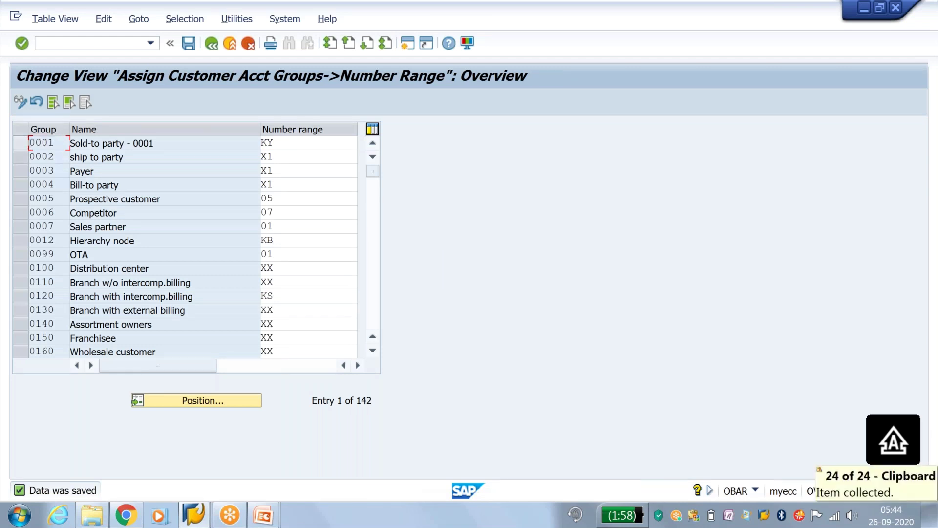
pyautogui.hotkey('alt', 'Tab')
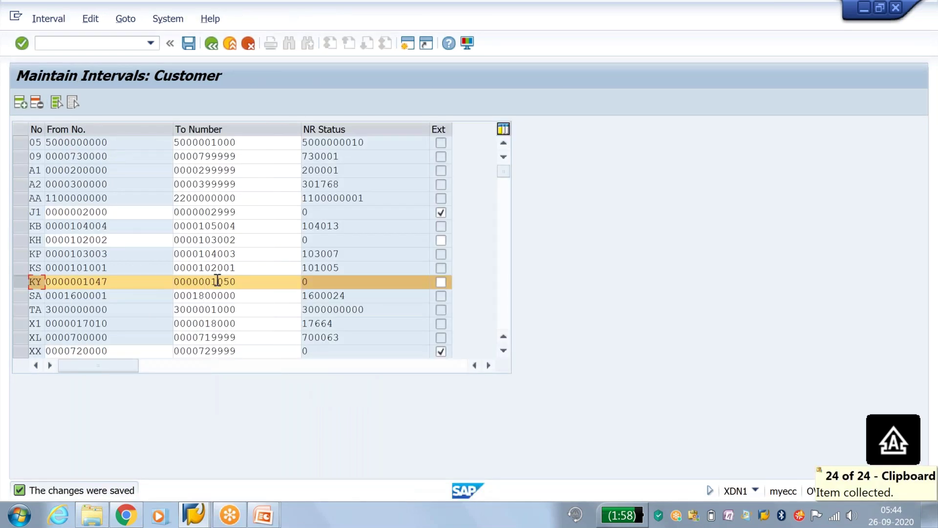
pyautogui.moveTo(111, 282); pyautogui.dragTo(86, 283)
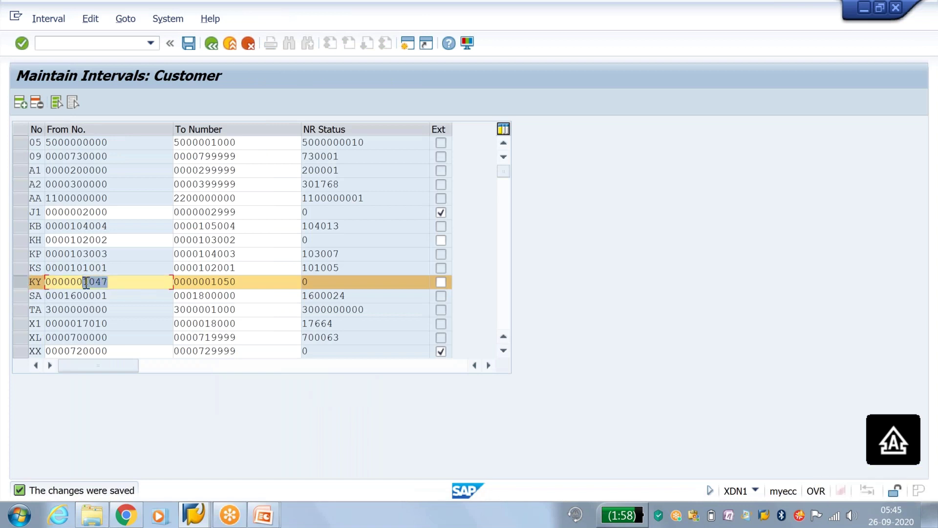
# Open a new session and start customer creation with transaction XD01.
pyautogui.click(408, 43)
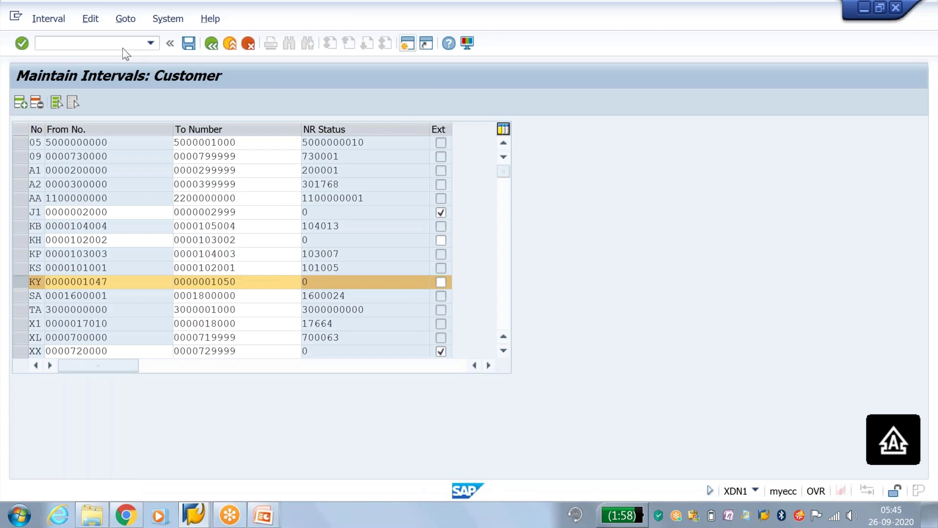
pyautogui.write('XD')
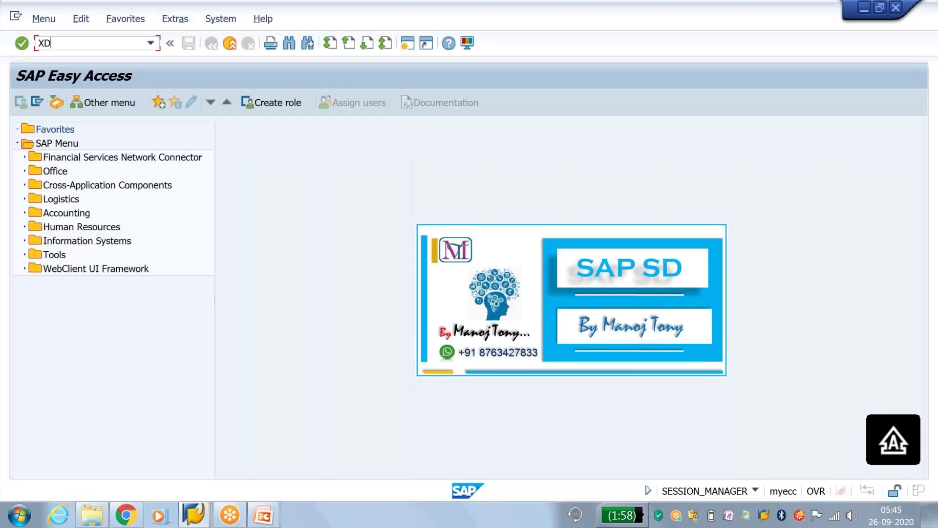
pyautogui.write('N1')
pyautogui.press('BackSpace')
pyautogui.press('BackSpace')
pyautogui.press('BackSpace')
pyautogui.write('D01')
pyautogui.press('Return')
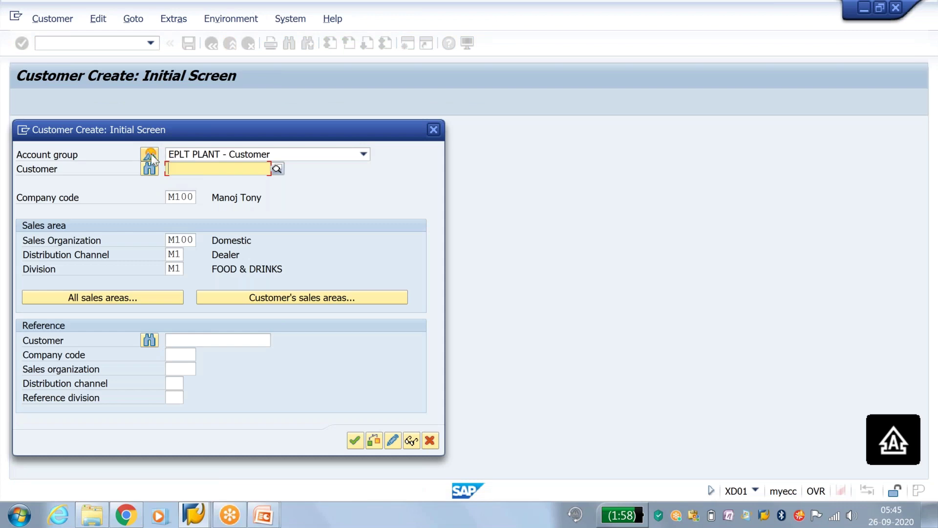
# Choose account group 0001 Sold-to party and continue to the customer's general data, leaving the customer number blank.
pyautogui.click(154, 170)
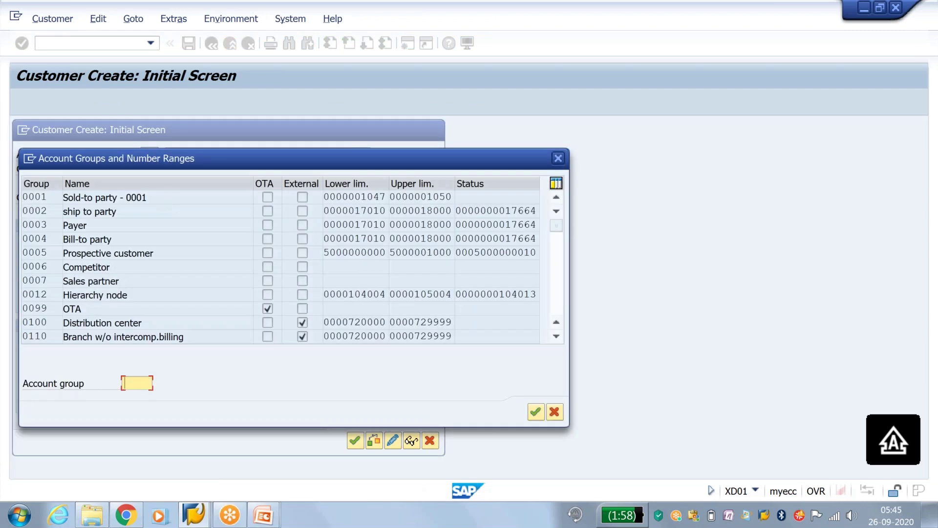
pyautogui.press('Return')
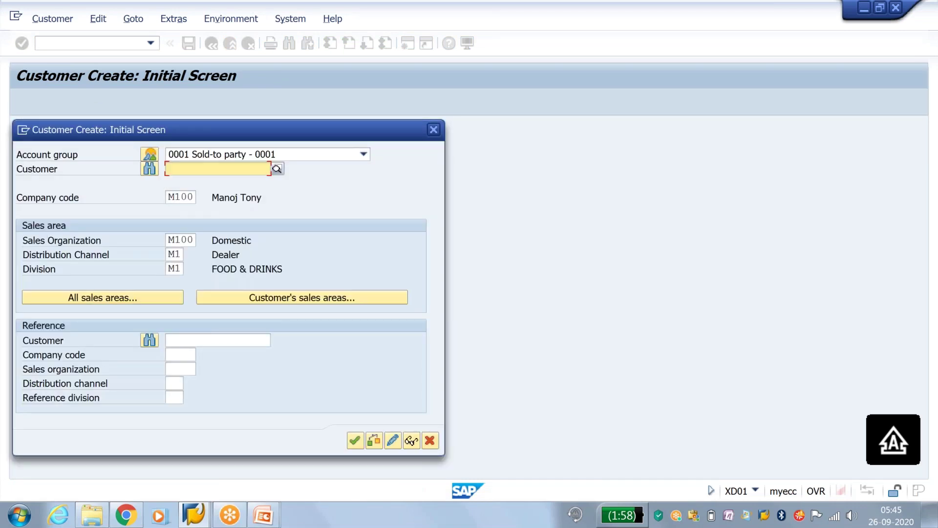
pyautogui.press('Return')
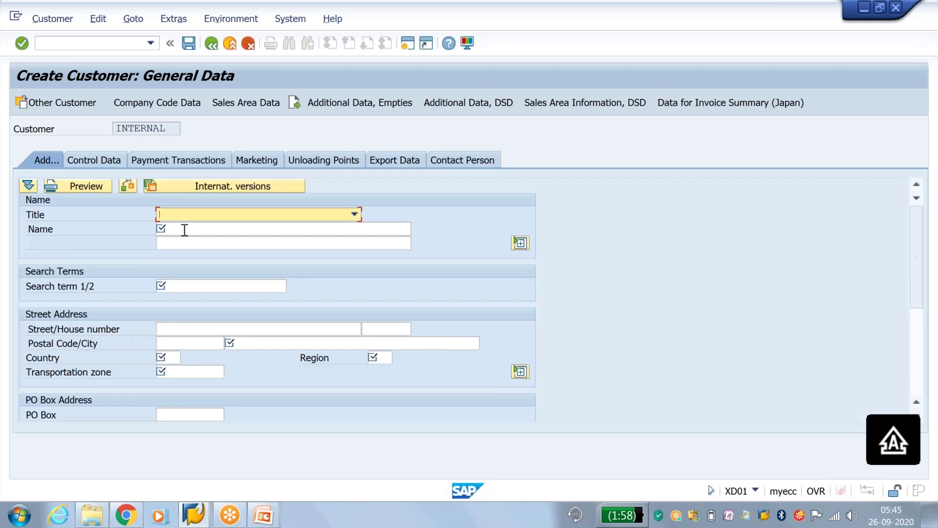
# Enter OKOKOK as the customer name and OKOKOKOK as the search term.
pyautogui.click(184, 229)
pyautogui.write('OKOKOK')
pyautogui.press('Tab')
pyautogui.press('Tab')
pyautogui.write('OKOKOKOK')
pyautogui.press('Tab')
pyautogui.press('Tab')
pyautogui.press('Tab')
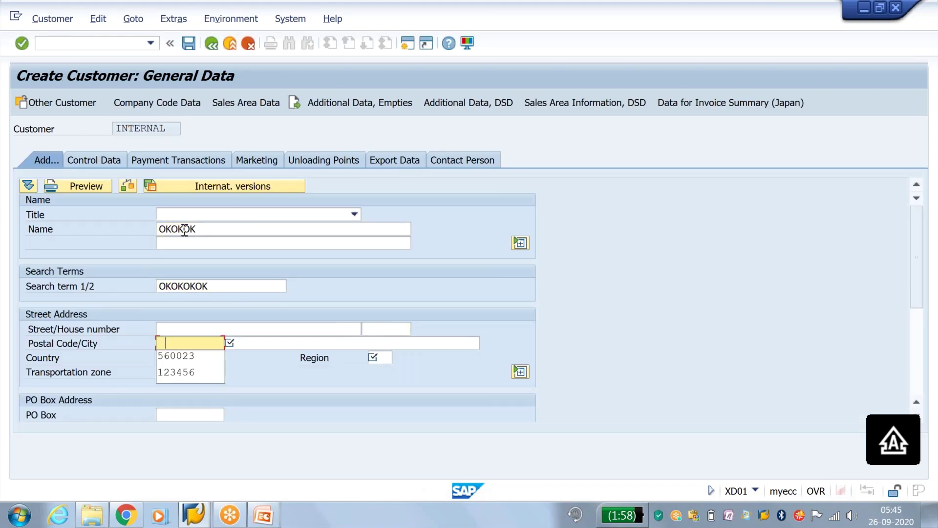
# Fill in the postal code and city of the customer's street address.
pyautogui.press('Down')
pyautogui.press('Tab')
pyautogui.write('Bhubaneswar')
pyautogui.press('Tab')
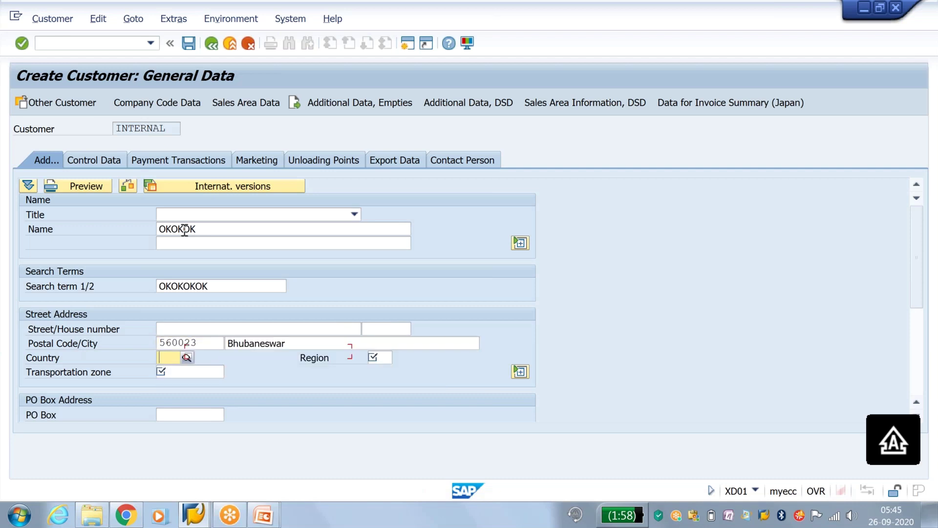
pyautogui.press('Down')
pyautogui.press('Tab')
pyautogui.press('Down')
pyautogui.press('Down')
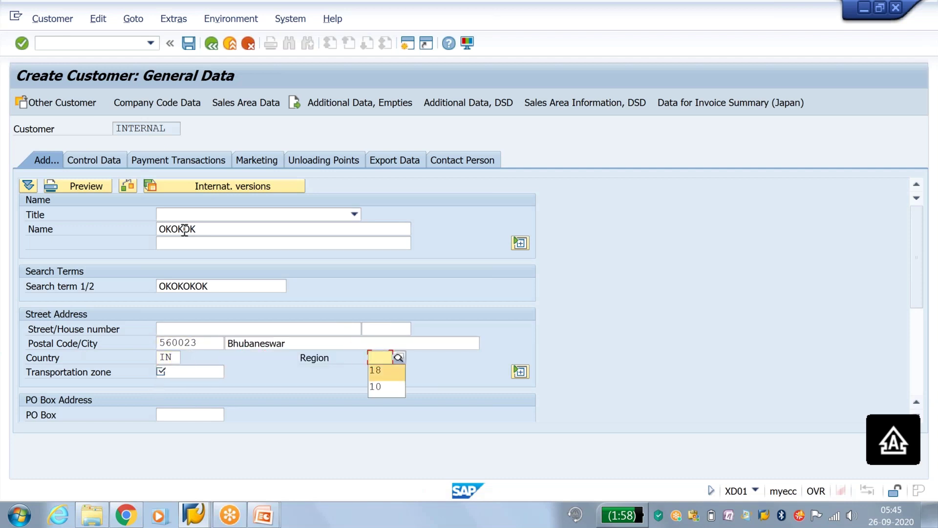
pyautogui.press('Tab')
pyautogui.press('Down')
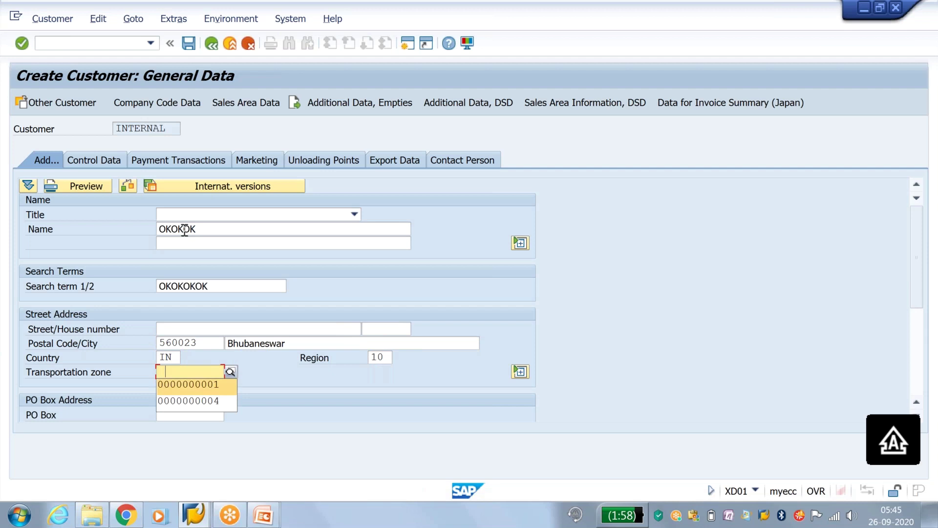
pyautogui.press('Down')
pyautogui.press('Return')
pyautogui.press('Return')
pyautogui.press('Return')
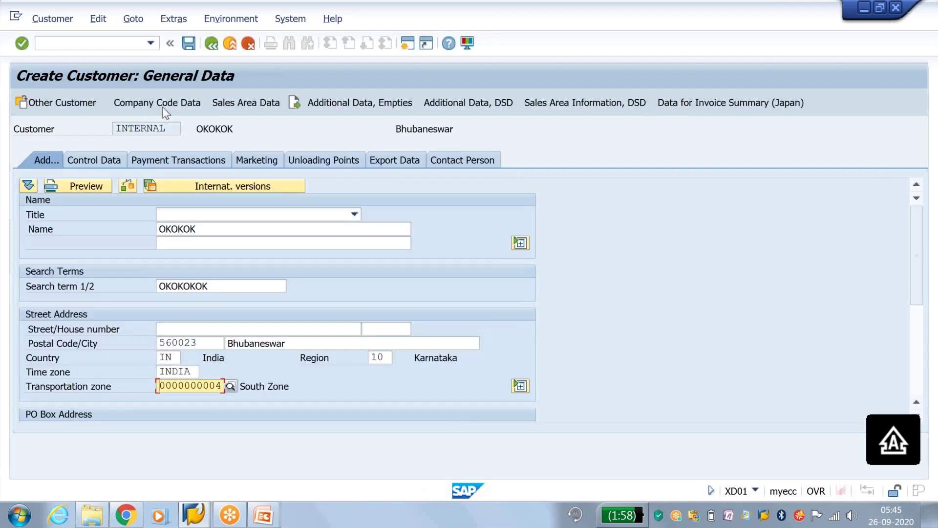
# In the company code data, set the reconciliation account to 140000 and the terms of payment to 0001.
pyautogui.click(162, 103)
pyautogui.click(165, 215)
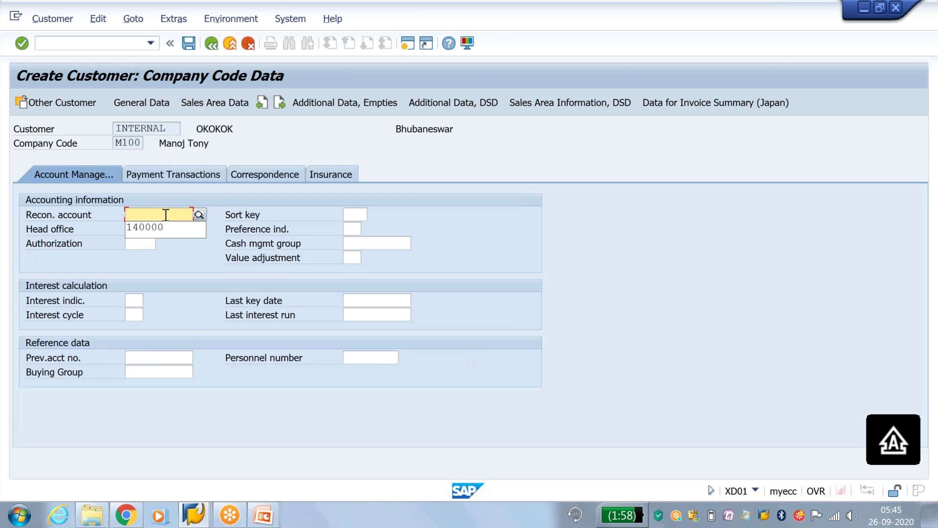
pyautogui.click(165, 227)
pyautogui.press('Tab')
pyautogui.click(165, 180)
pyautogui.click(175, 208)
pyautogui.click(191, 227)
# In the sales area's shipping data, set the shipping conditions to 01.
pyautogui.click(221, 104)
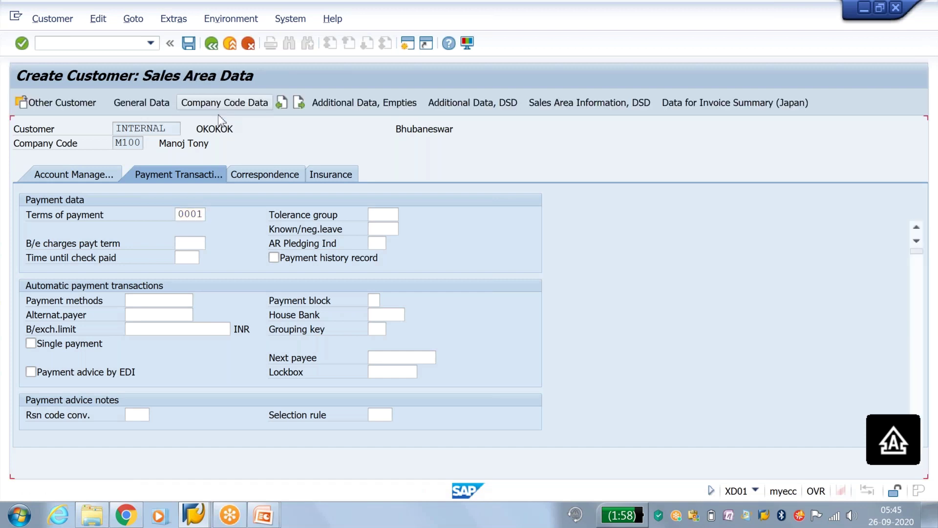
pyautogui.click(73, 202)
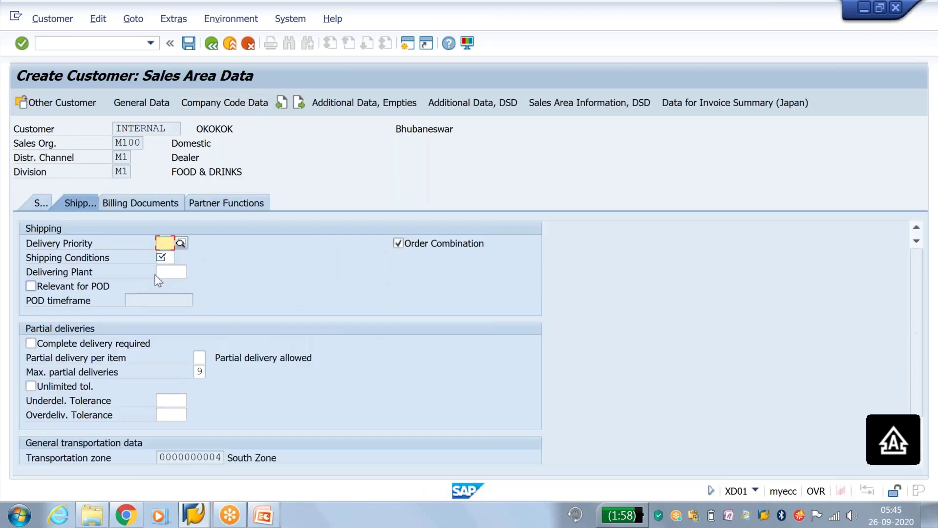
pyautogui.click(165, 257)
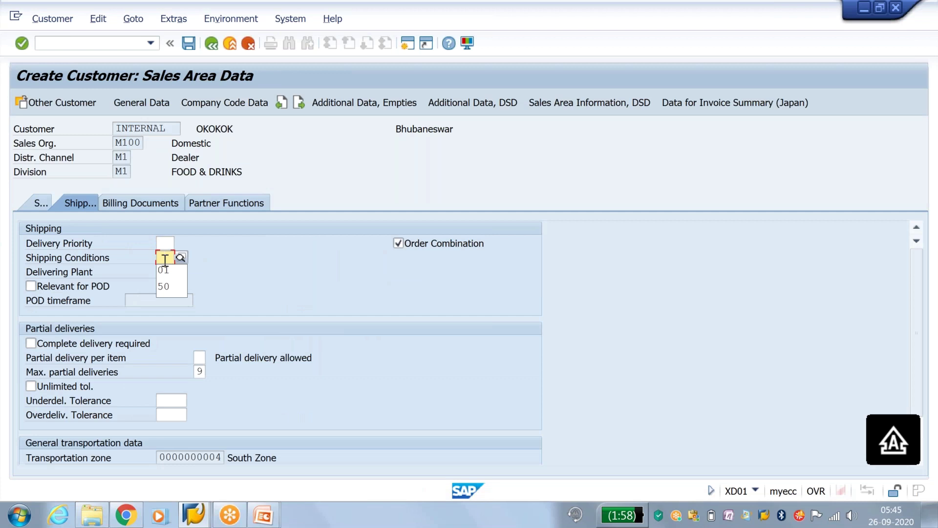
pyautogui.click(163, 270)
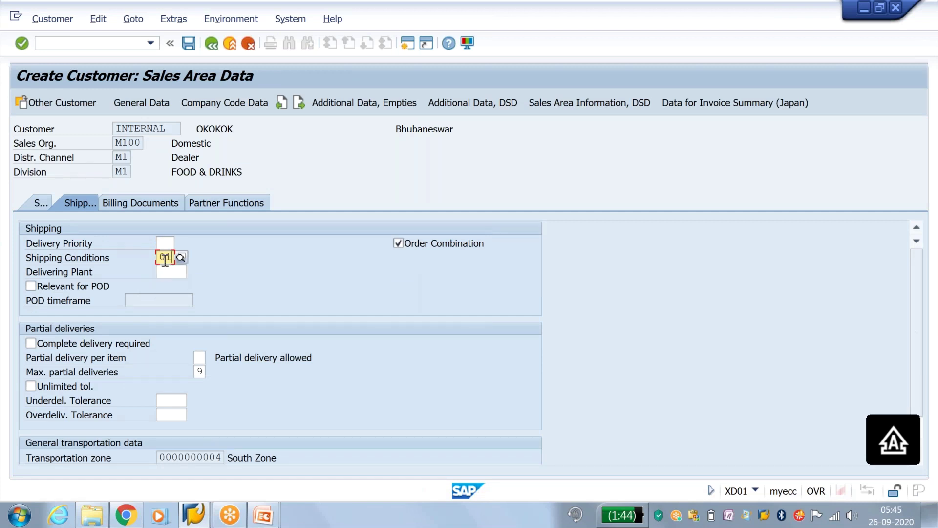
# In the billing data, set tax classification 1 for output taxes JOCG, JOIG, JOSG and JOUG.
pyautogui.click(157, 203)
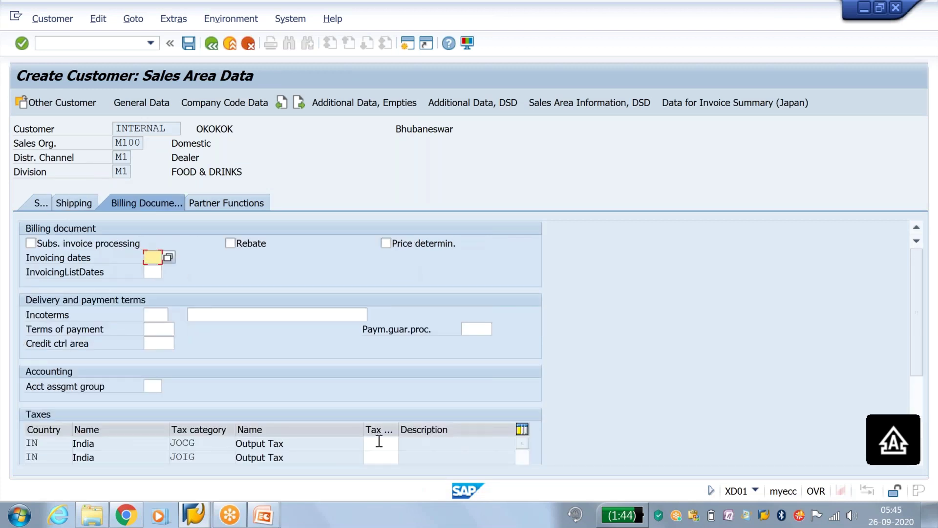
pyautogui.click(380, 442)
pyautogui.write('1')
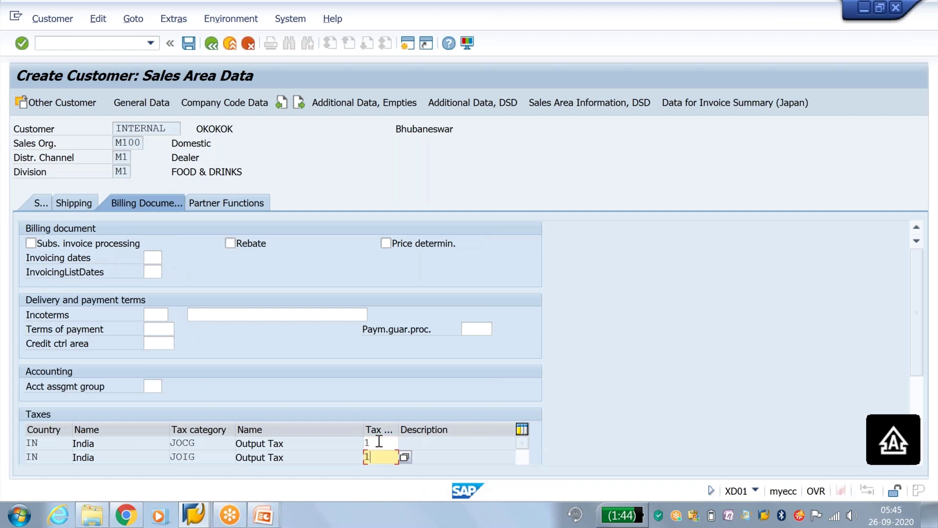
pyautogui.write('111')
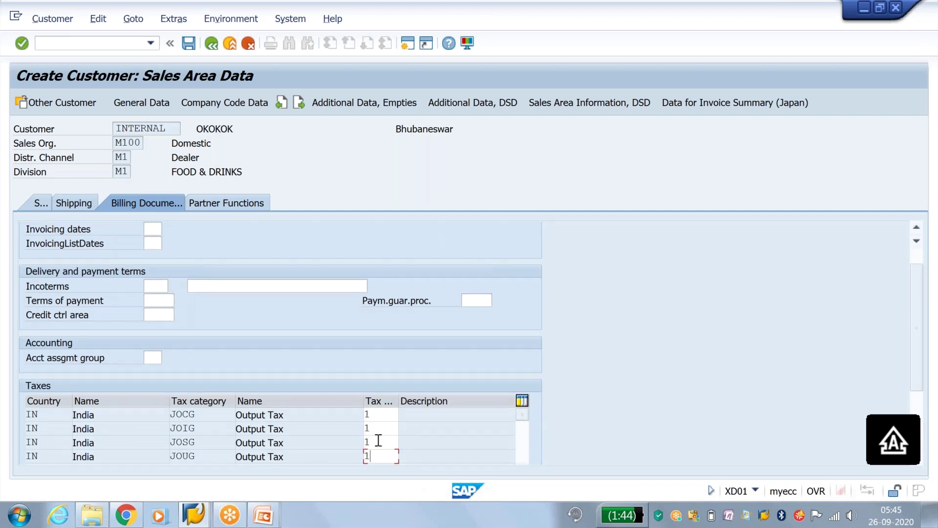
pyautogui.press('Return')
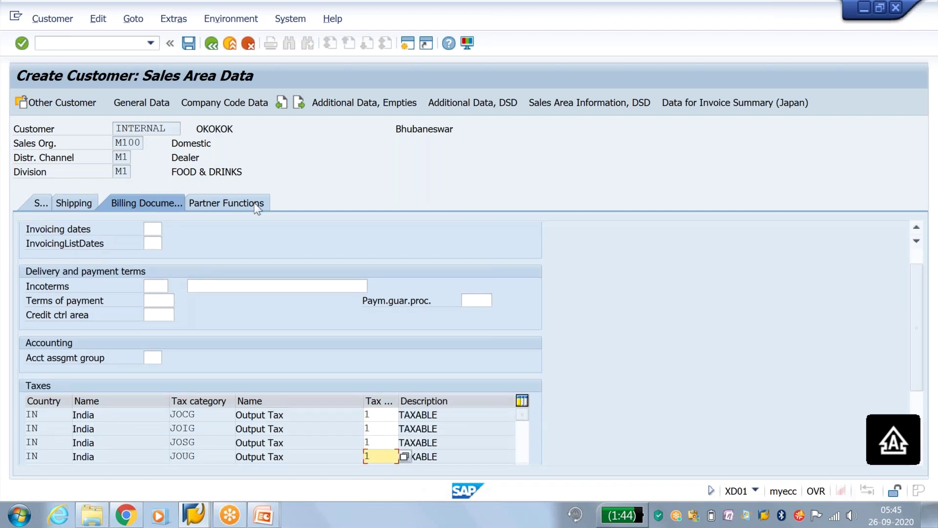
# Save the new customer.
pyautogui.click(191, 45)
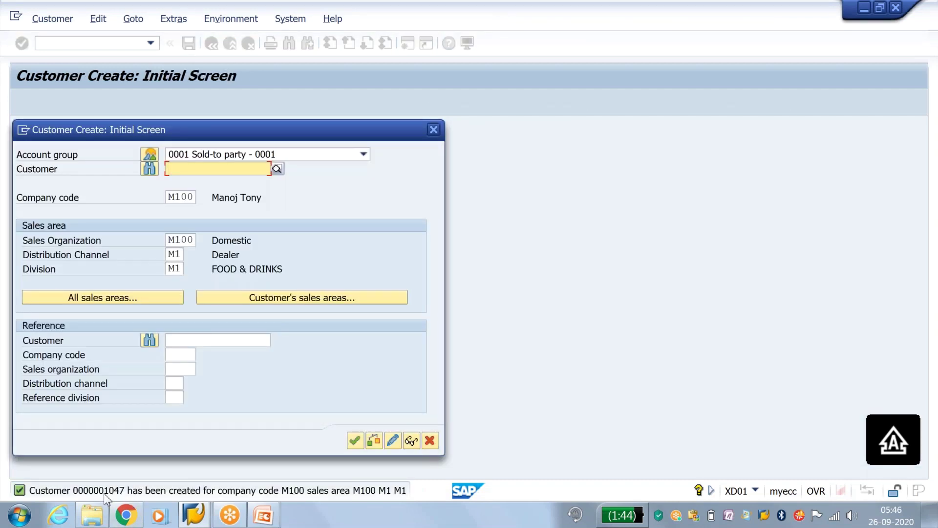
# Return to the customer number ranges, reload the intervals for maintenance, and inspect the NR status of interval KY.
pyautogui.click(206, 520)
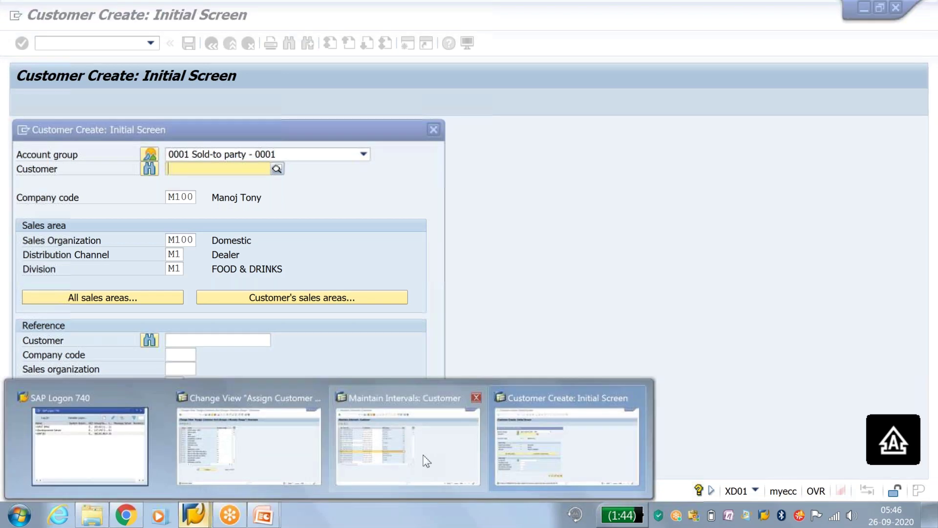
pyautogui.click(426, 460)
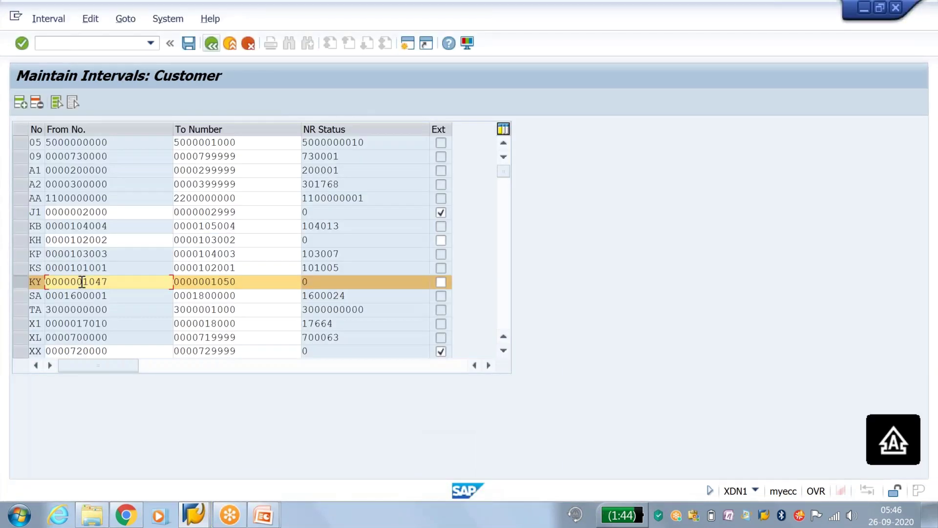
pyautogui.moveTo(84, 281); pyautogui.dragTo(111, 282)
pyautogui.click(211, 45)
pyautogui.click(208, 156)
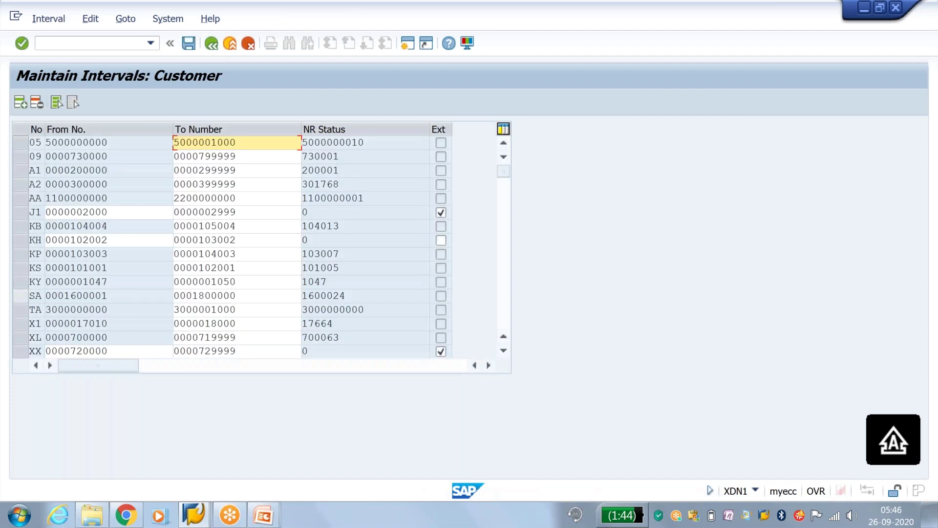
pyautogui.click(20, 282)
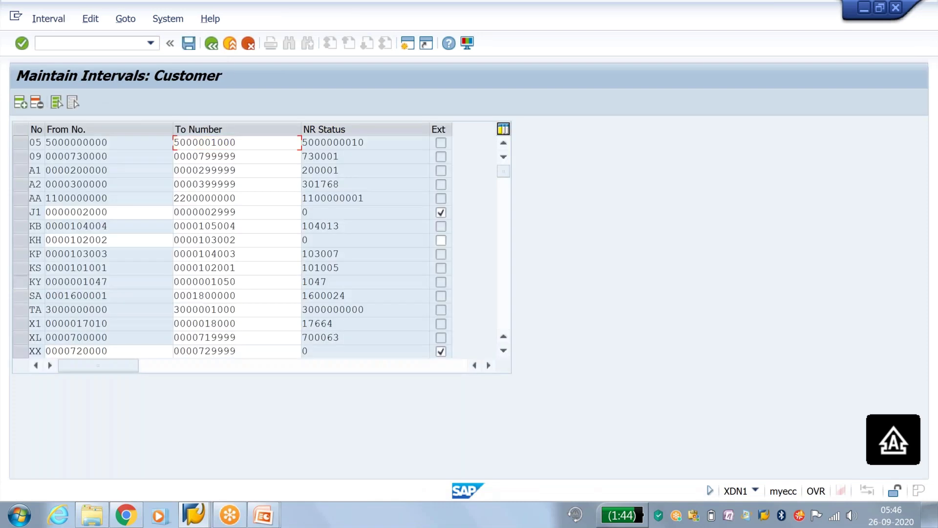
# Compare the NR status and external-assignment flags of intervals KY, J1 and XX, circling them with the on-screen pen.
pyautogui.click(582, 7)
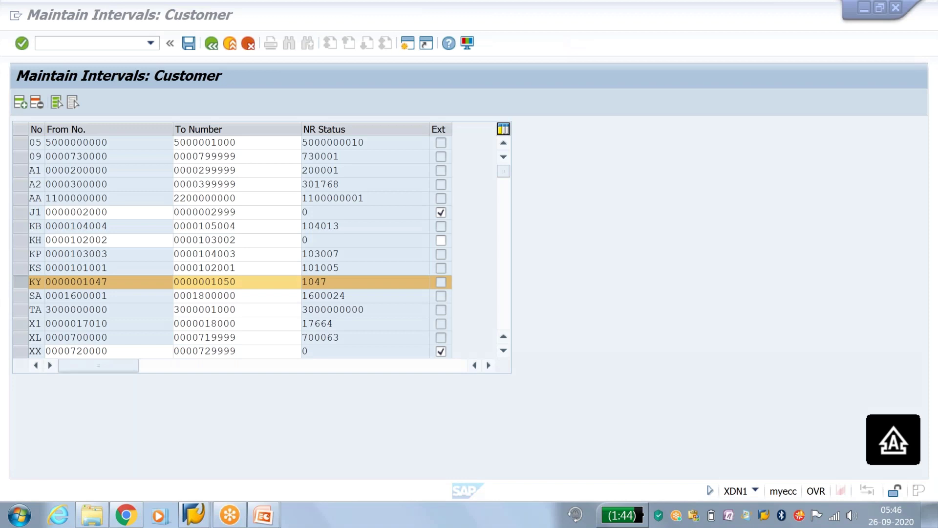
pyautogui.moveTo(326, 260)
pyautogui.mouseDown()
pyautogui.moveTo(297, 283)
pyautogui.moveTo(332, 295)
pyautogui.moveTo(345, 262)
pyautogui.moveTo(293, 251)
pyautogui.mouseUp()
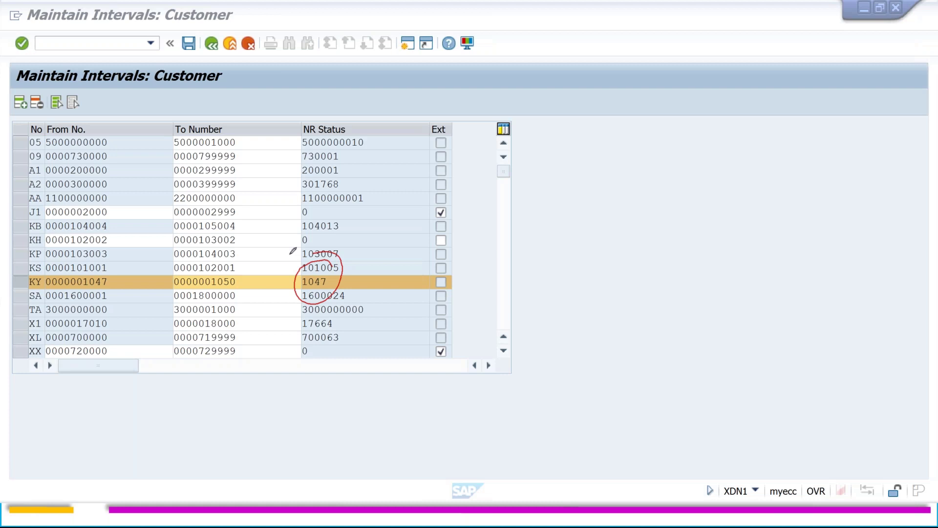
pyautogui.moveTo(325, 284); pyautogui.dragTo(342, 270)
pyautogui.moveTo(446, 200)
pyautogui.mouseDown()
pyautogui.moveTo(434, 223)
pyautogui.moveTo(449, 203)
pyautogui.mouseUp()
pyautogui.moveTo(324, 197); pyautogui.dragTo(293, 216)
pyautogui.moveTo(453, 339)
pyautogui.mouseDown()
pyautogui.moveTo(445, 360)
pyautogui.moveTo(426, 336)
pyautogui.mouseUp()
pyautogui.moveTo(321, 334)
pyautogui.mouseDown()
pyautogui.moveTo(294, 351)
pyautogui.moveTo(325, 337)
pyautogui.mouseUp()
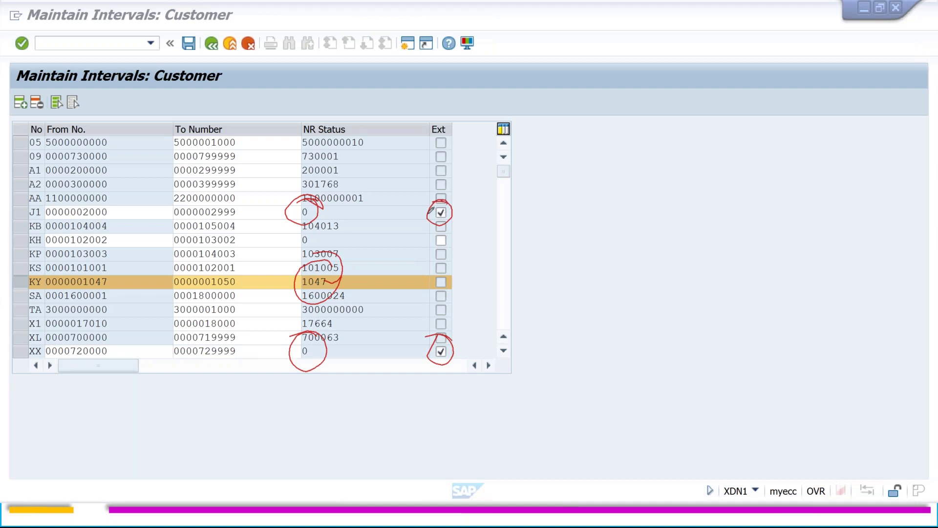
pyautogui.moveTo(447, 196); pyautogui.dragTo(434, 200)
pyautogui.moveTo(440, 209); pyautogui.dragTo(460, 199)
pyautogui.press('Escape')
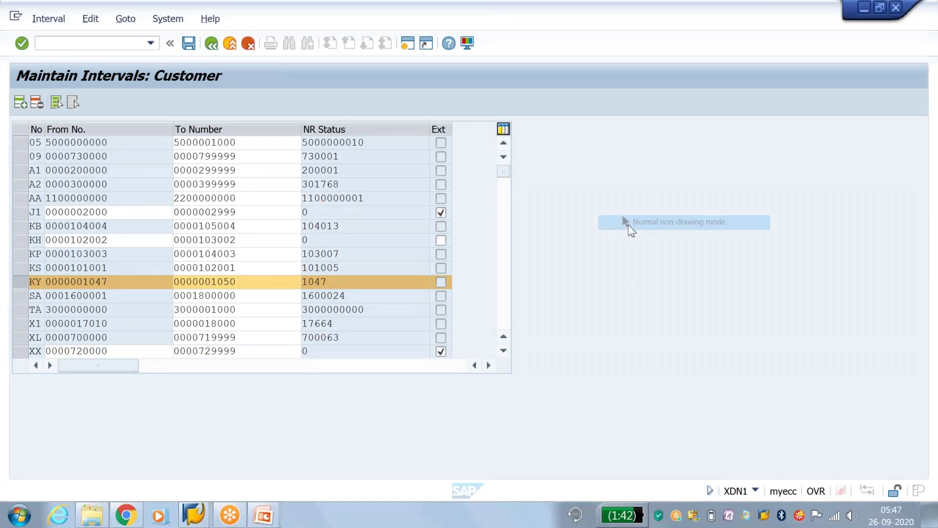
# Clear the NR status of customer number interval KY and save the change anyway.
pyautogui.click(211, 43)
pyautogui.click(307, 157)
pyautogui.moveTo(334, 282); pyautogui.dragTo(295, 282)
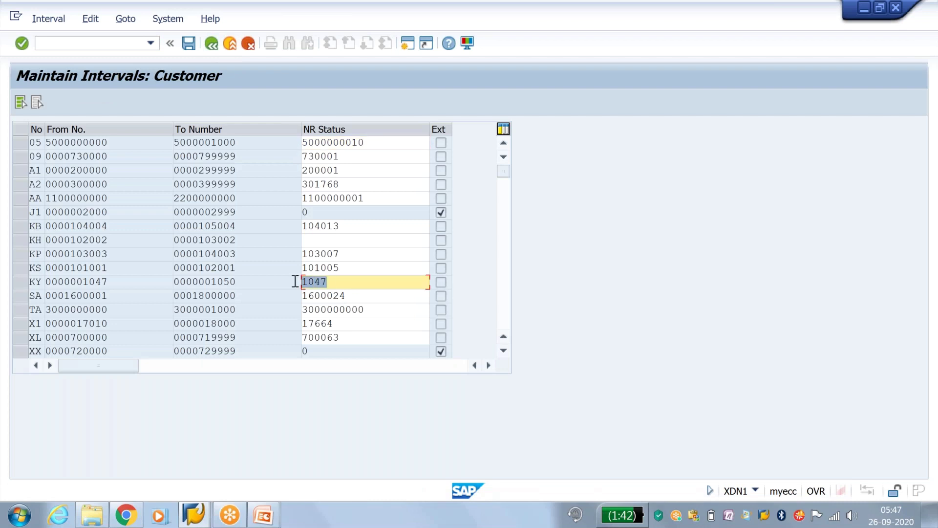
pyautogui.press('Delete')
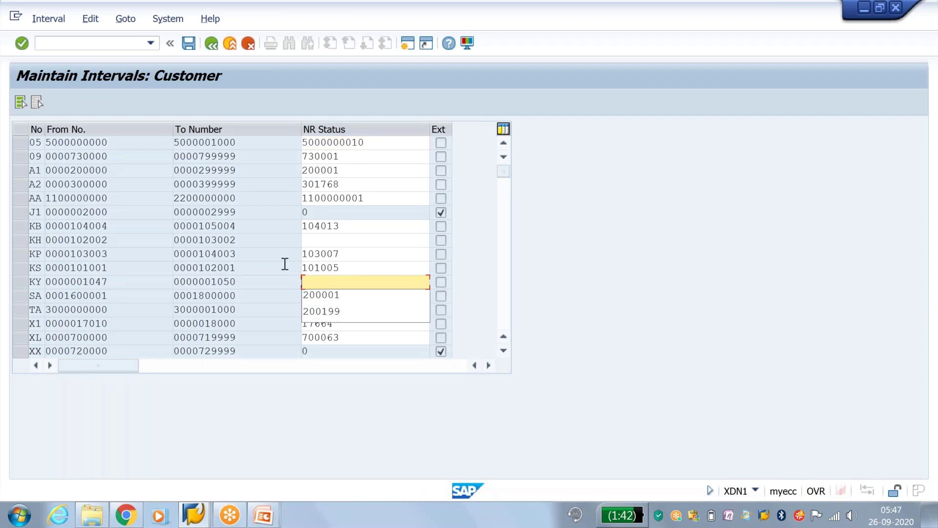
pyautogui.click(189, 43)
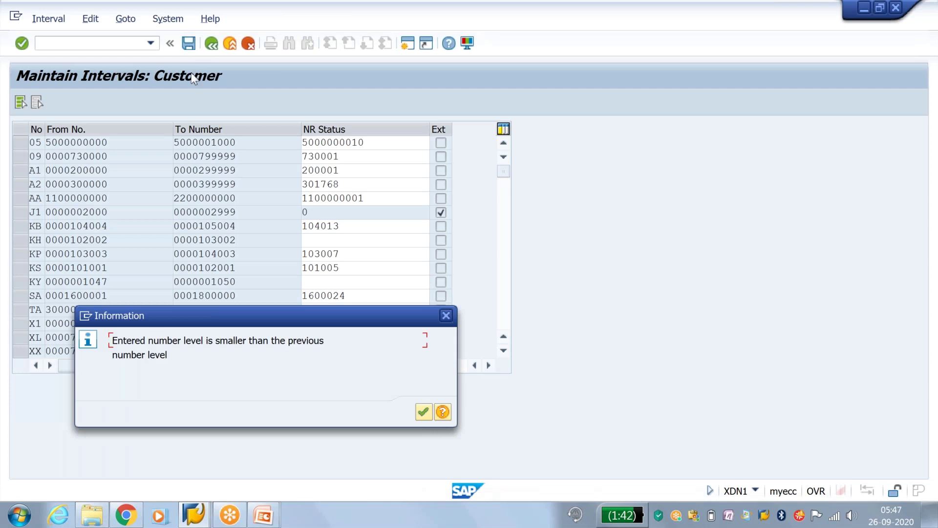
pyautogui.click(422, 411)
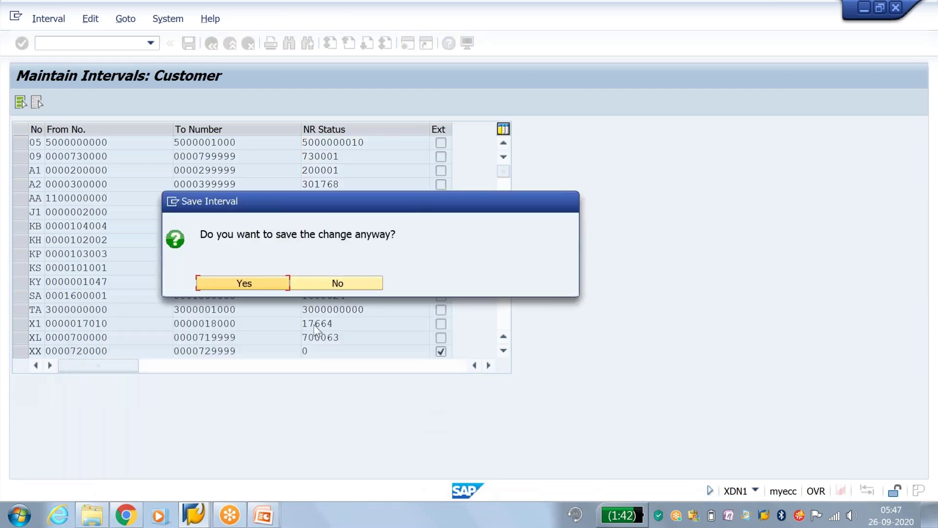
pyautogui.click(261, 279)
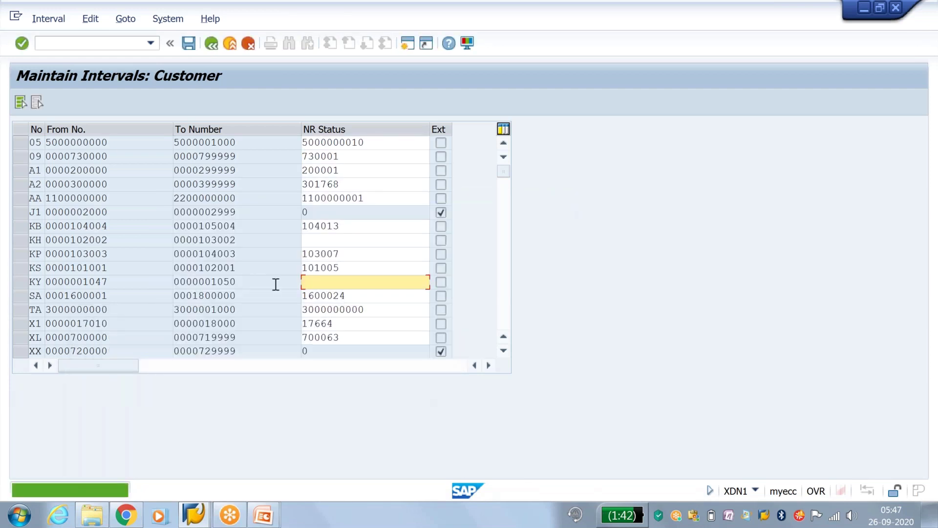
pyautogui.click(21, 279)
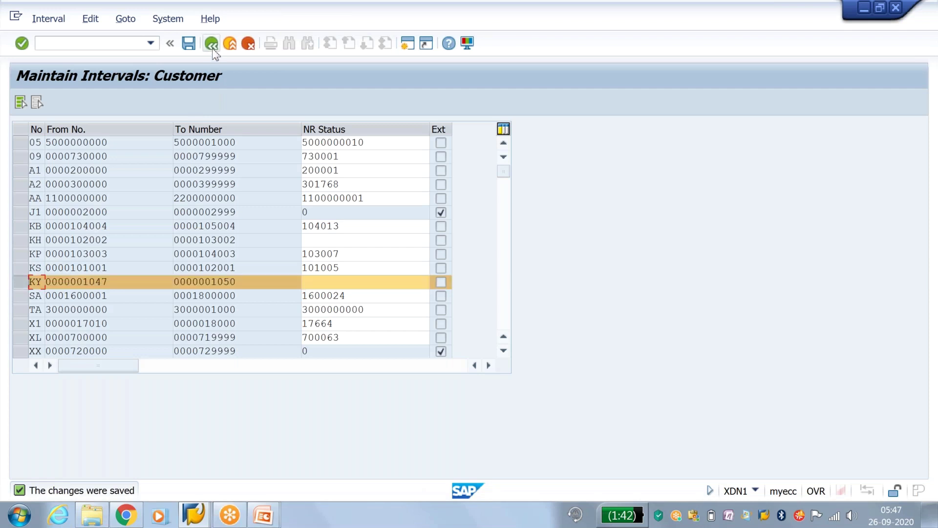
# Reopen the customer intervals for maintenance, flag interval KY for external number assignment, and save.
pyautogui.click(214, 50)
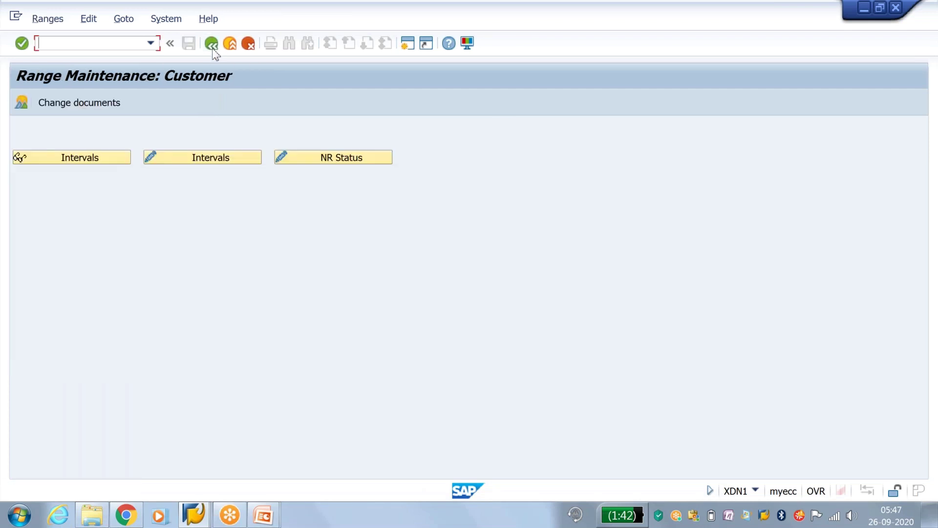
pyautogui.click(221, 159)
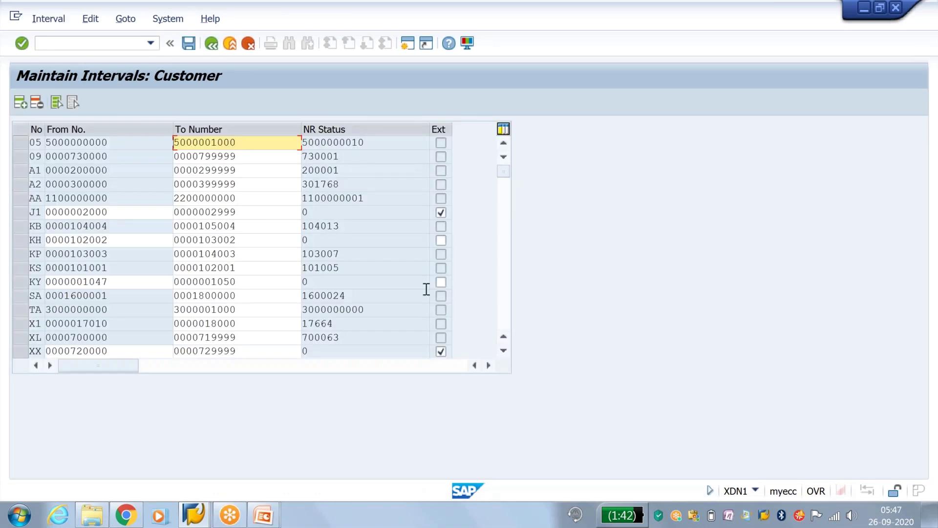
pyautogui.click(442, 281)
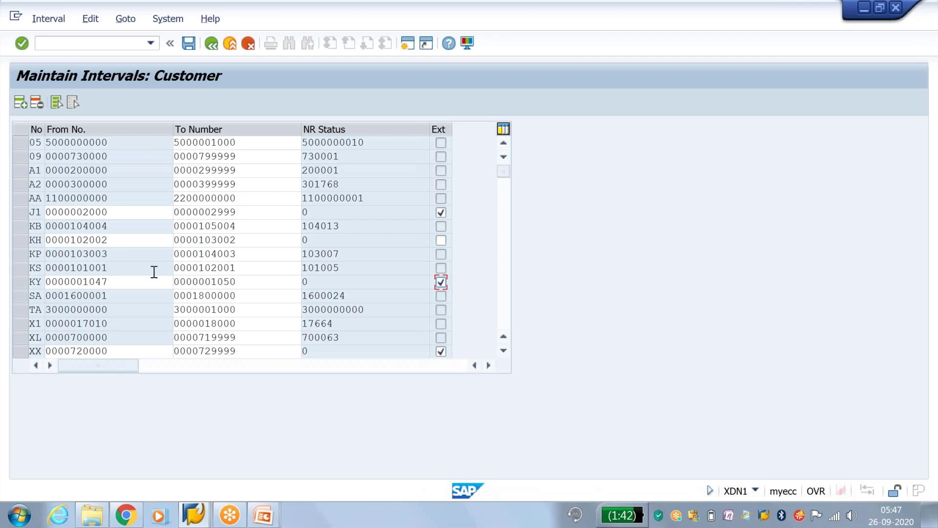
pyautogui.click(189, 43)
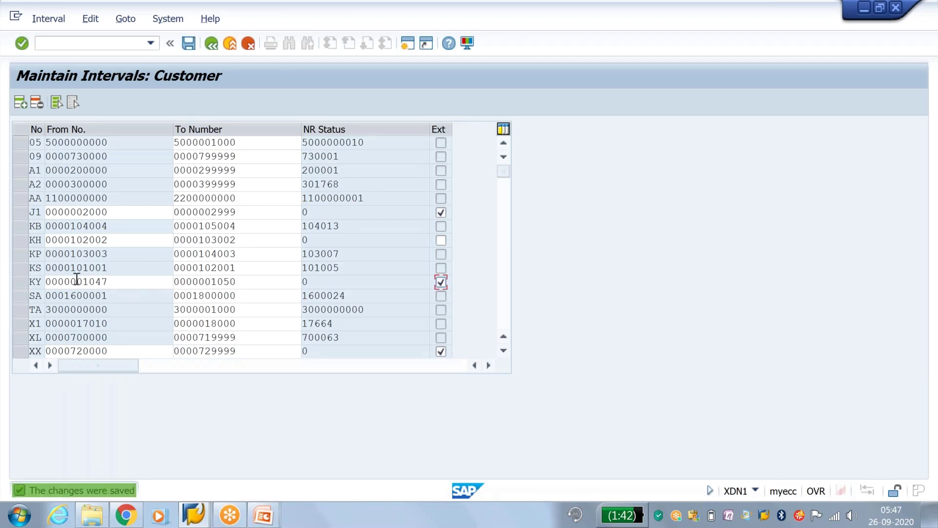
pyautogui.click(21, 282)
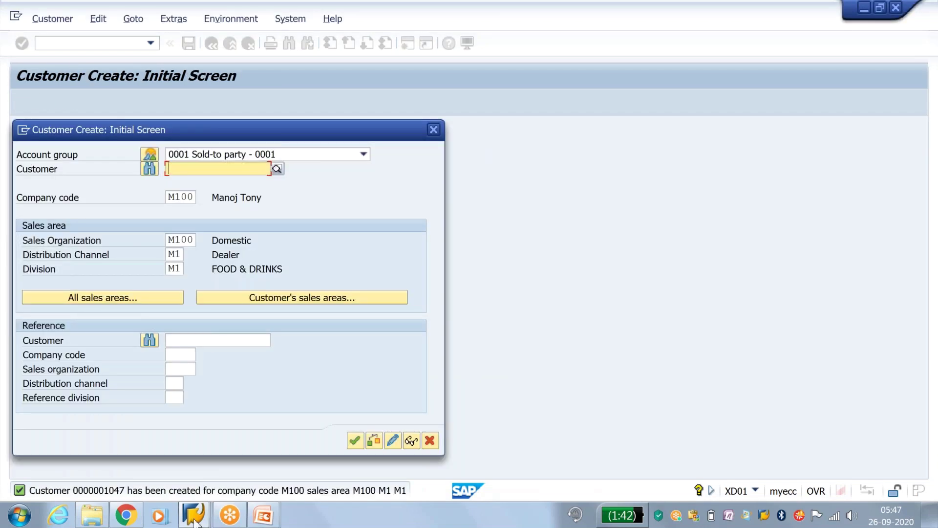
# Check the number range assigned to account group 0001 Sold-to party in the account group assignment view.
pyautogui.moveTo(196, 515)
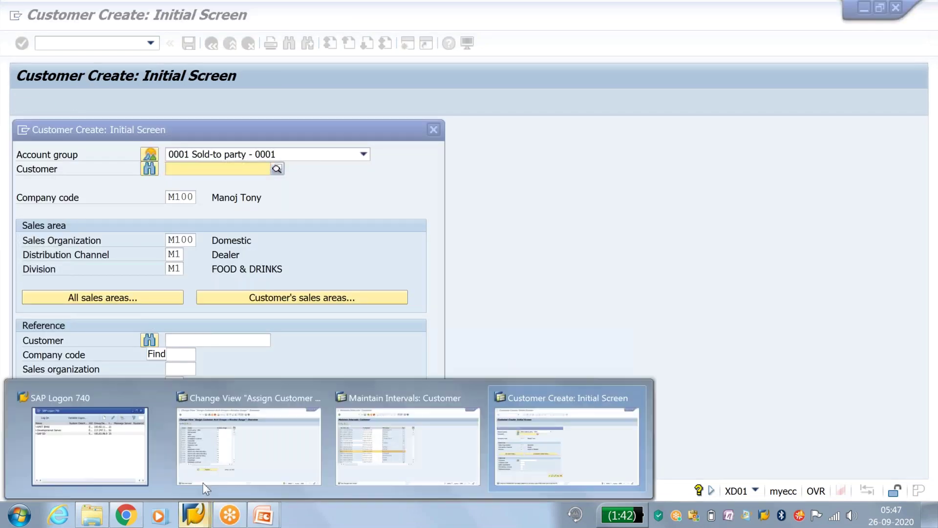
pyautogui.click(245, 460)
pyautogui.moveTo(293, 142); pyautogui.dragTo(22, 142)
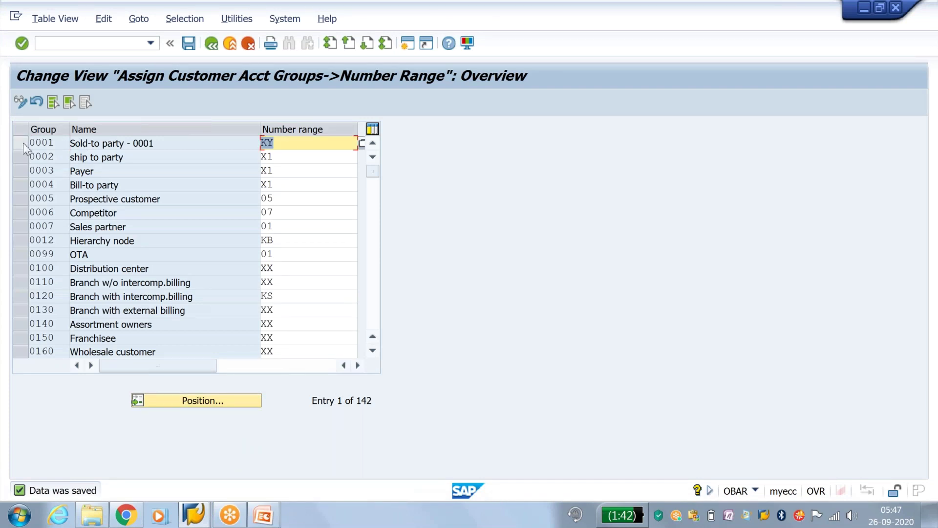
pyautogui.click(23, 143)
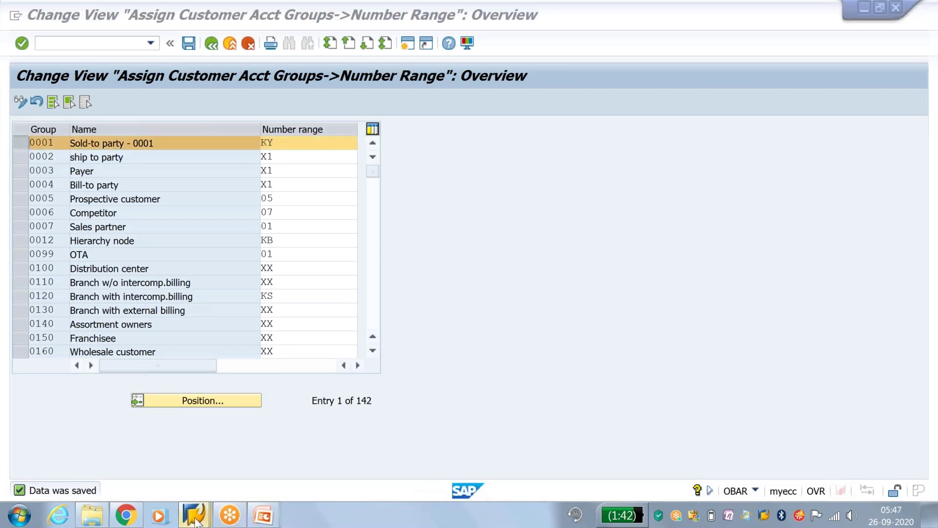
# Close the open customer creation dialog and restart transaction XD01.
pyautogui.moveTo(216, 518)
pyautogui.click(502, 448)
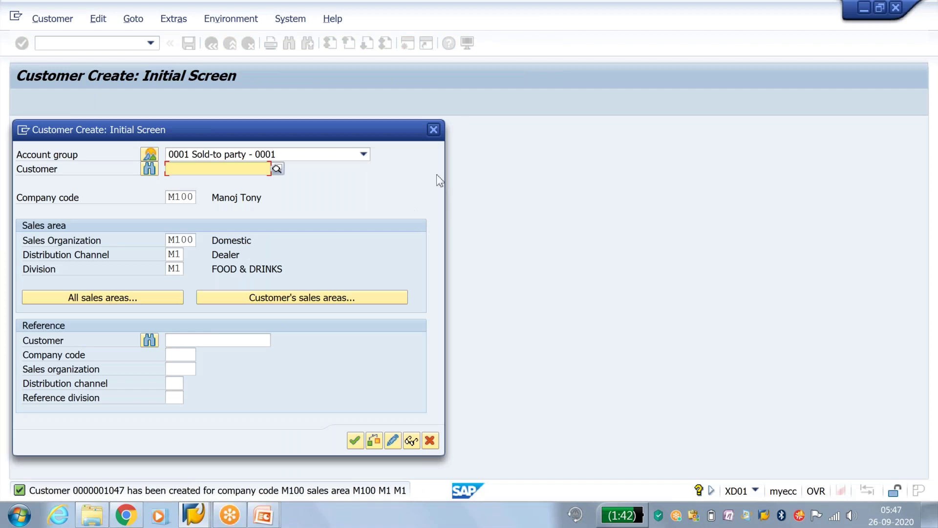
pyautogui.click(433, 129)
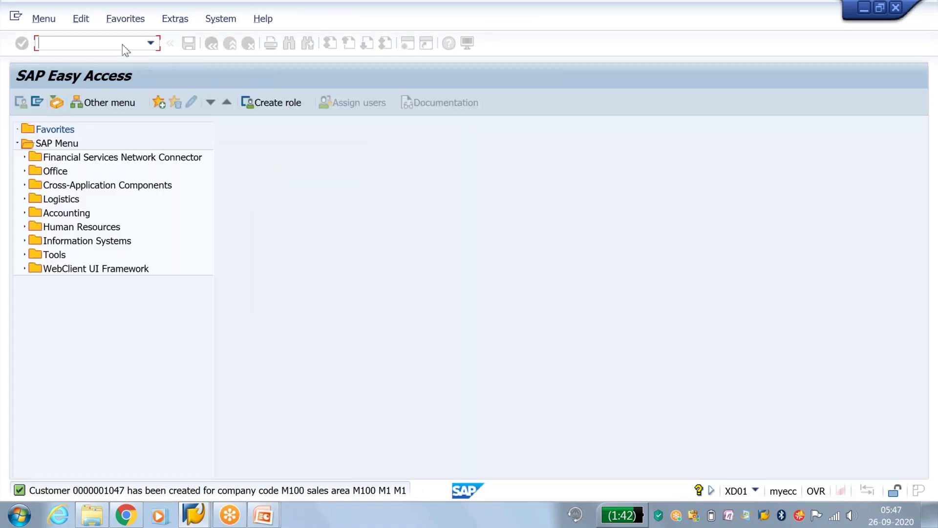
pyautogui.write('xd0')
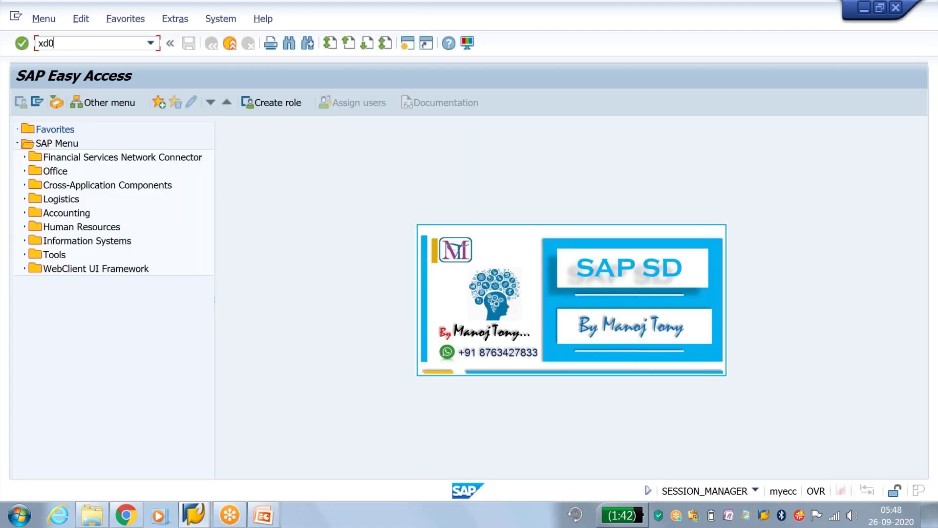
pyautogui.write('1')
pyautogui.press('Return')
pyautogui.press('Return')
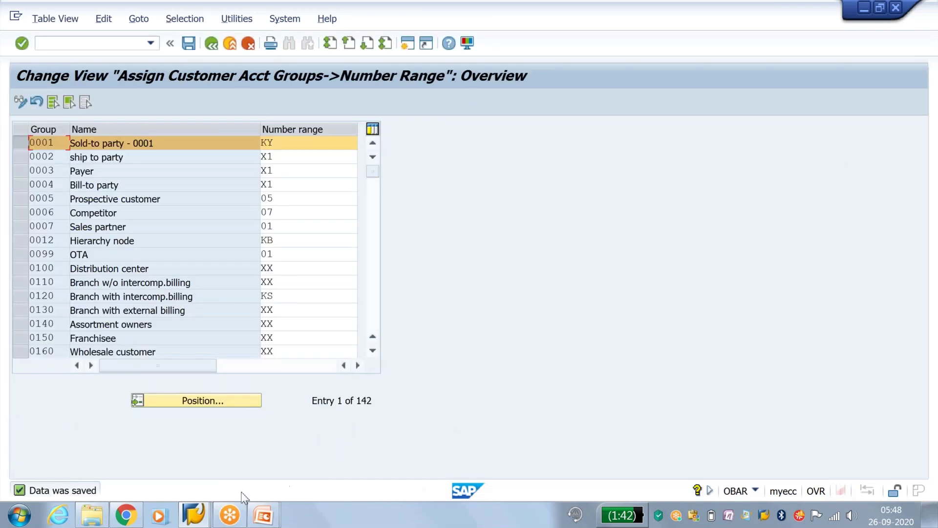
# Recheck the external-assignment flag of interval KY, circling it with the on-screen pen, and clear the annotation.
pyautogui.moveTo(207, 519)
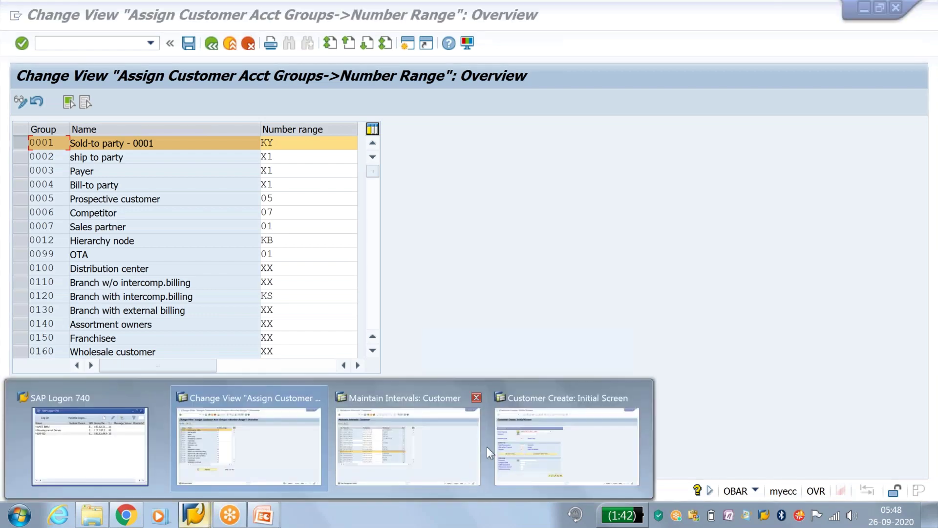
pyautogui.click(435, 451)
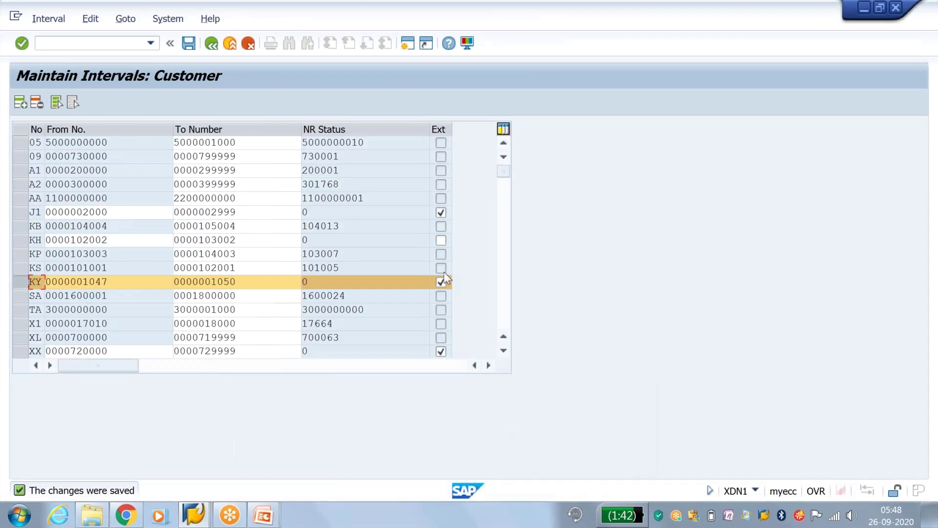
pyautogui.click(578, 7)
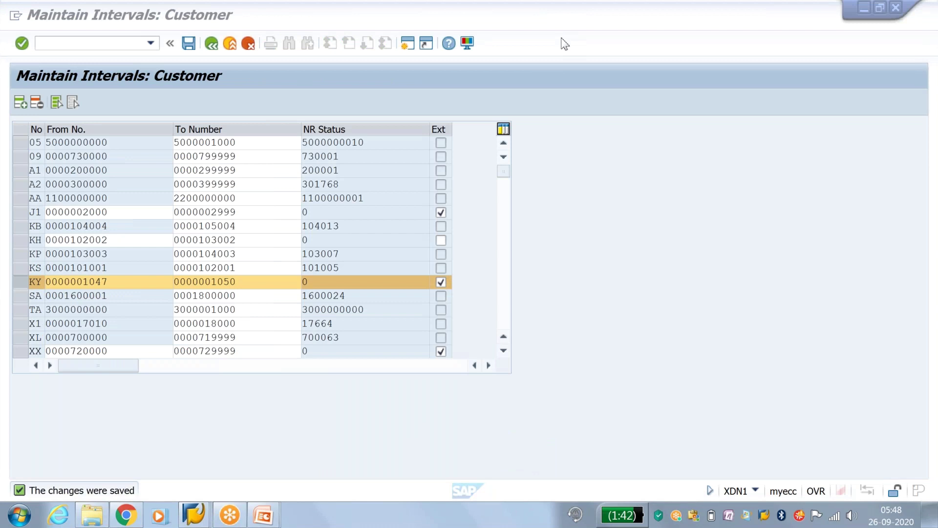
pyautogui.moveTo(435, 274)
pyautogui.mouseDown()
pyautogui.moveTo(448, 288)
pyautogui.moveTo(434, 274)
pyautogui.mouseUp()
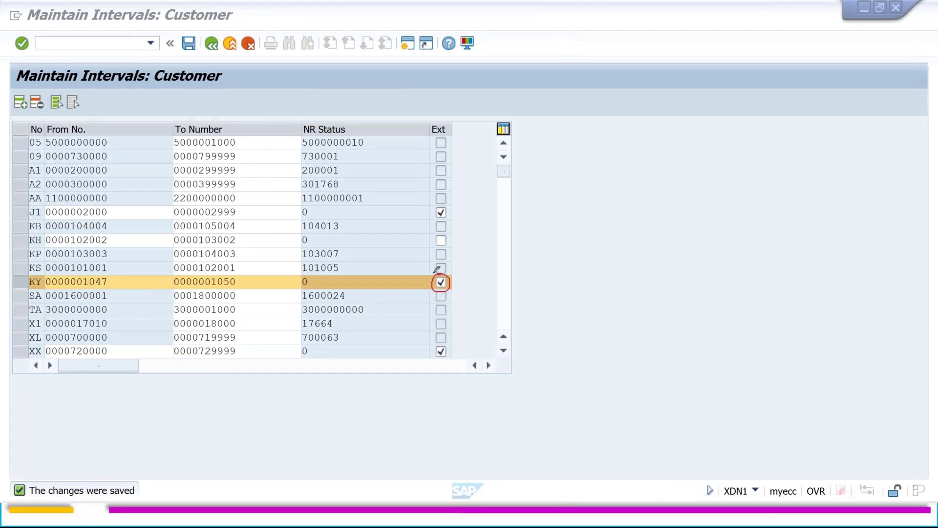
pyautogui.rightClick(516, 233)
pyautogui.click(550, 320)
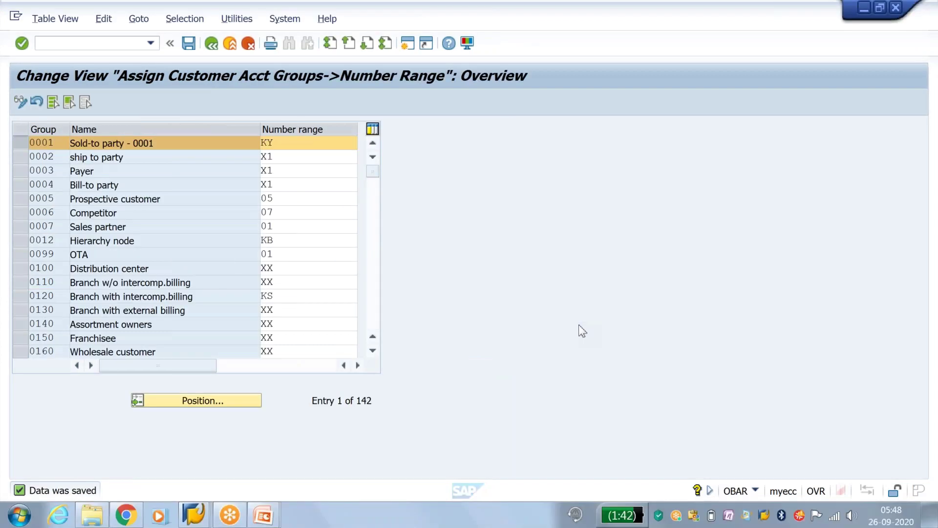
# Return to the customer creation and try to continue with account group 0001 without entering a customer number.
pyautogui.click(193, 515)
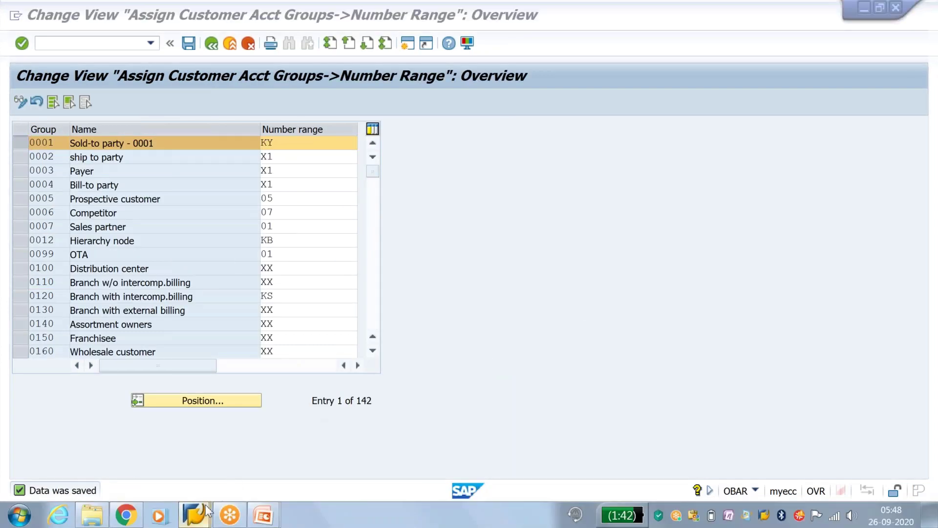
pyautogui.click(497, 455)
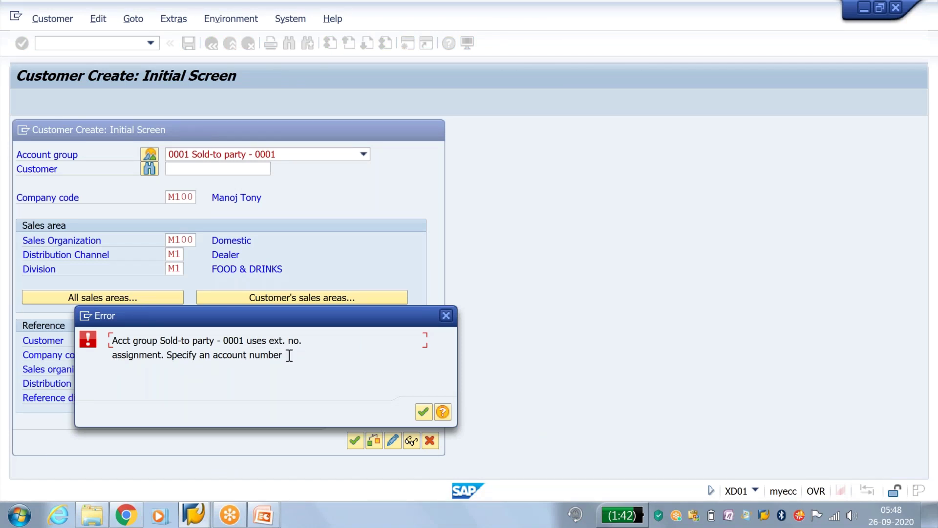
pyautogui.click(446, 316)
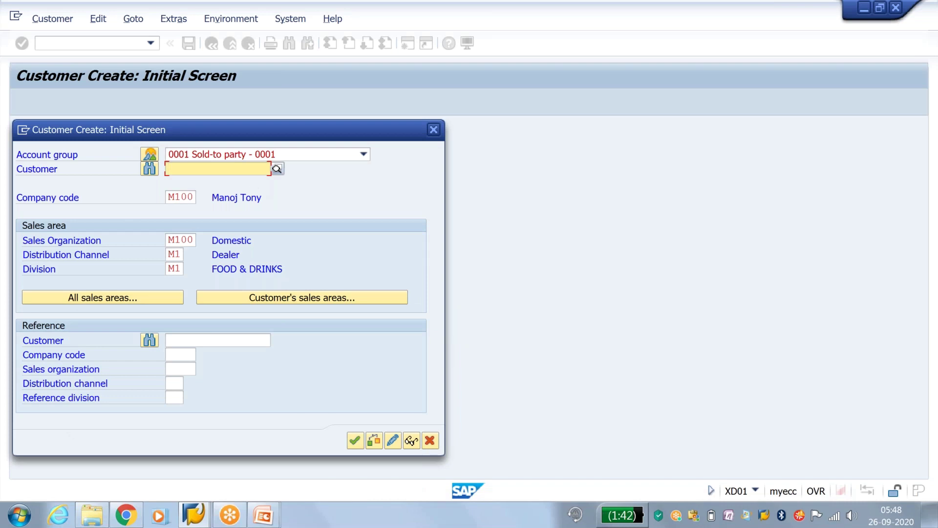
# Try to continue the account group 0001 customer creation with customer numbers outside interval KY, and check the permitted number limits.
pyautogui.write('45454')
pyautogui.press('Return')
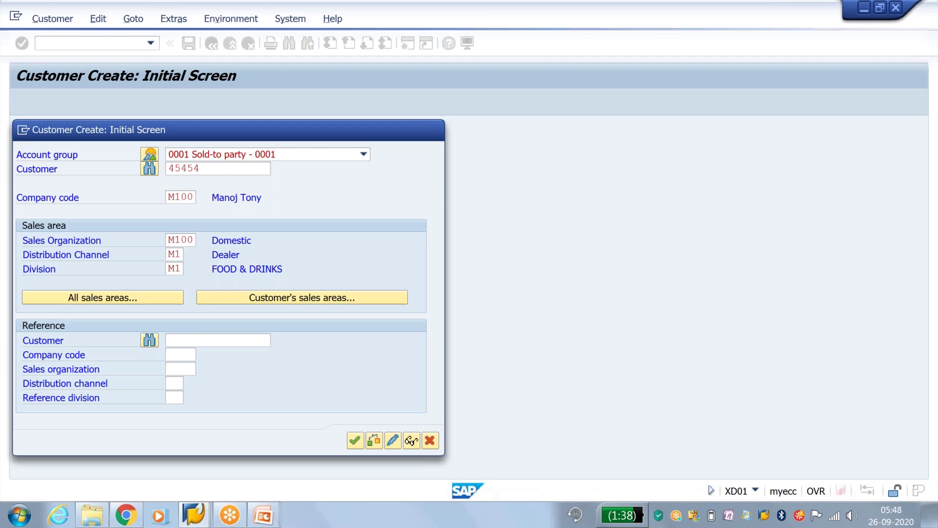
pyautogui.click(173, 168)
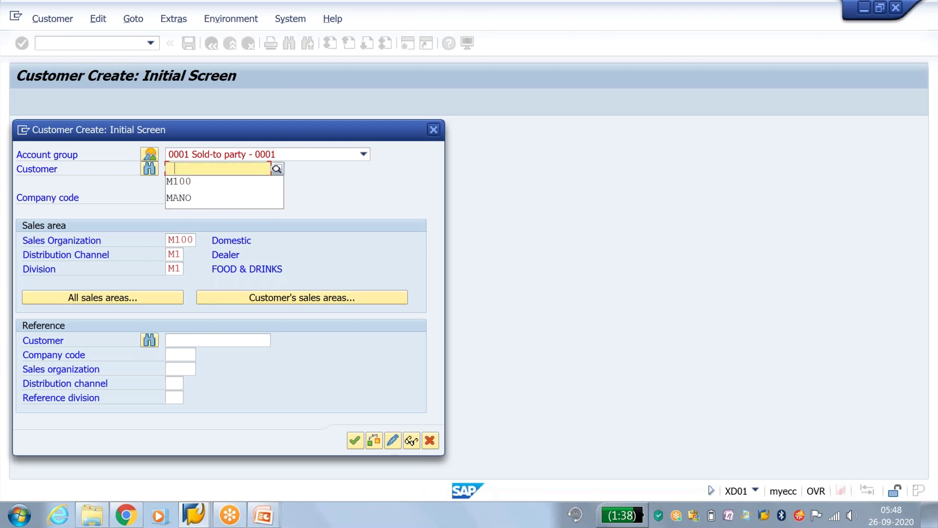
pyautogui.click(179, 181)
pyautogui.press('Return')
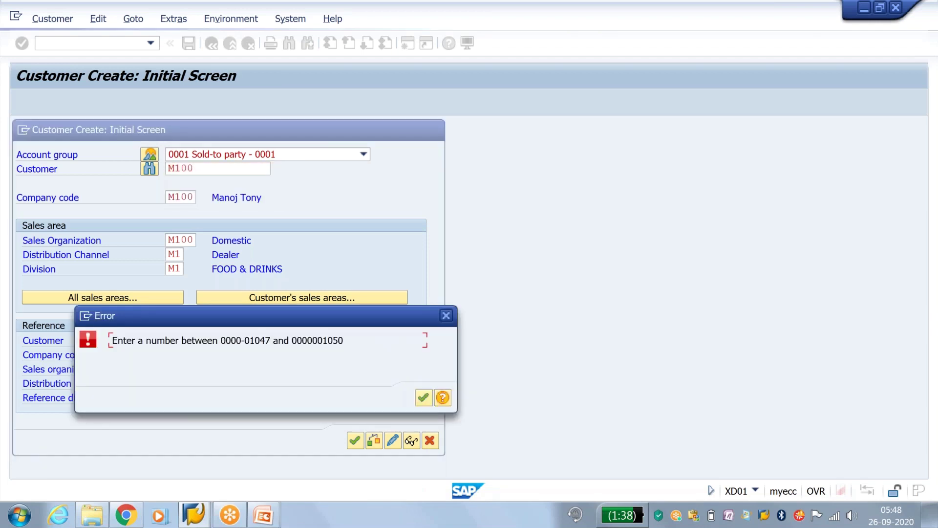
pyautogui.moveTo(249, 341); pyautogui.dragTo(273, 341)
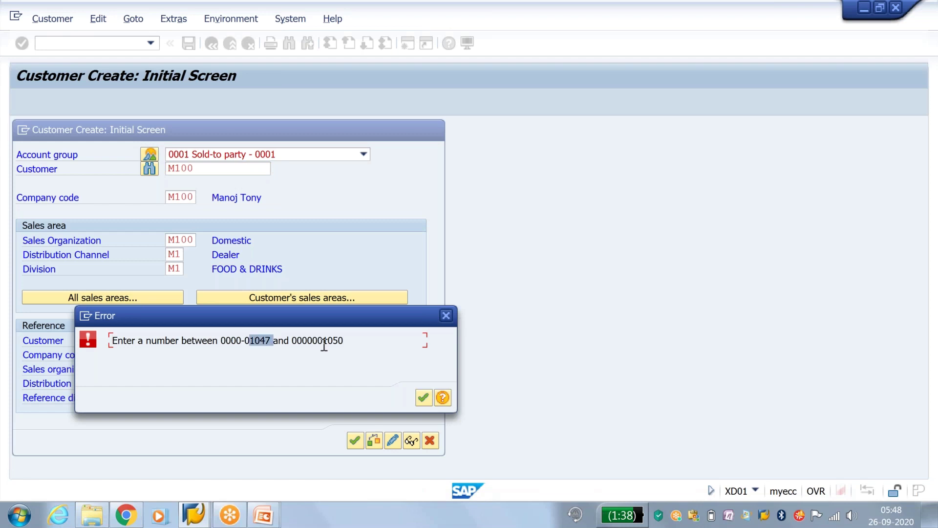
pyautogui.moveTo(322, 341); pyautogui.dragTo(353, 340)
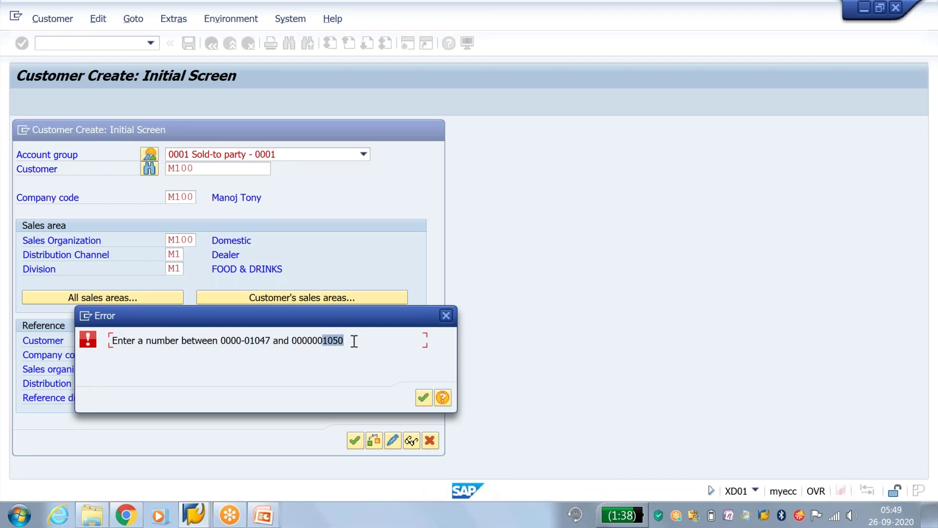
pyautogui.click(445, 315)
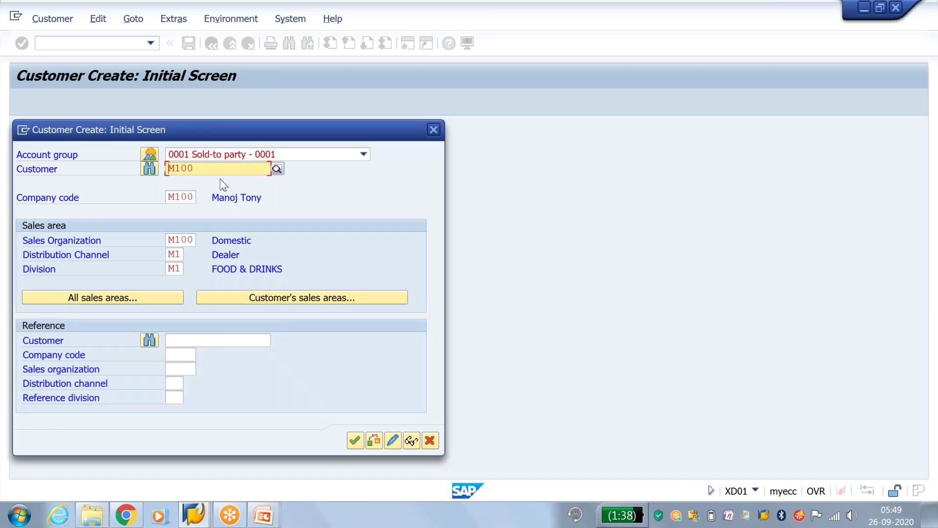
# Enter the upper limit of interval KY as the customer number and continue to the customer's company code data.
pyautogui.hotkey('ctrl', 'a')
pyautogui.write('1050')
pyautogui.press('Return')
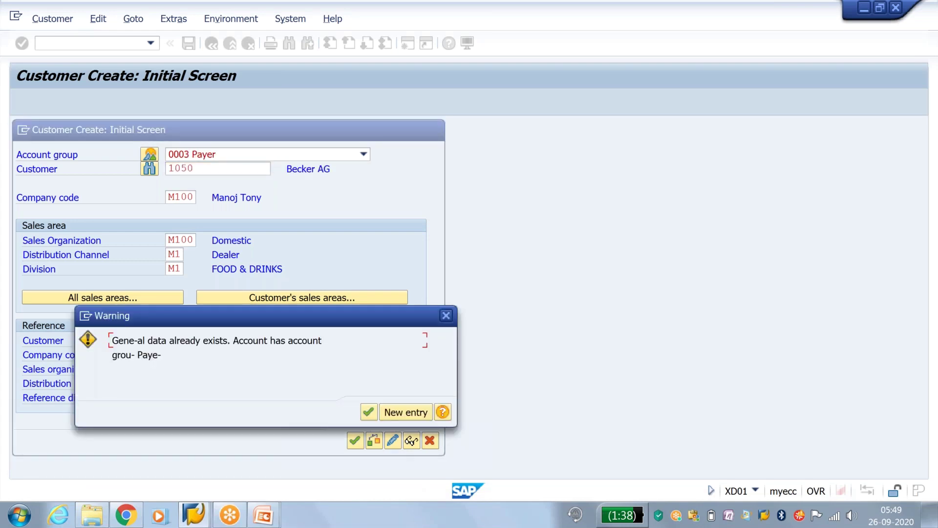
pyautogui.press('Return')
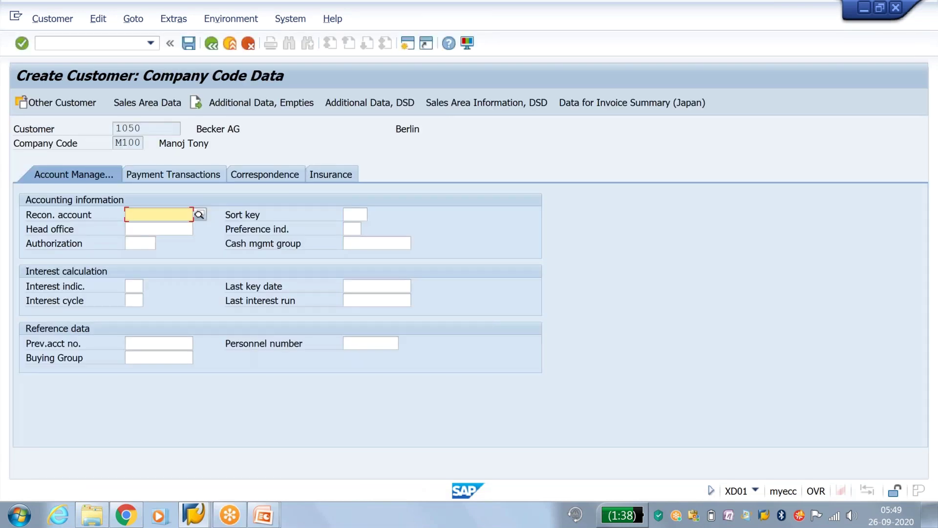
pyautogui.doubleClick(128, 128)
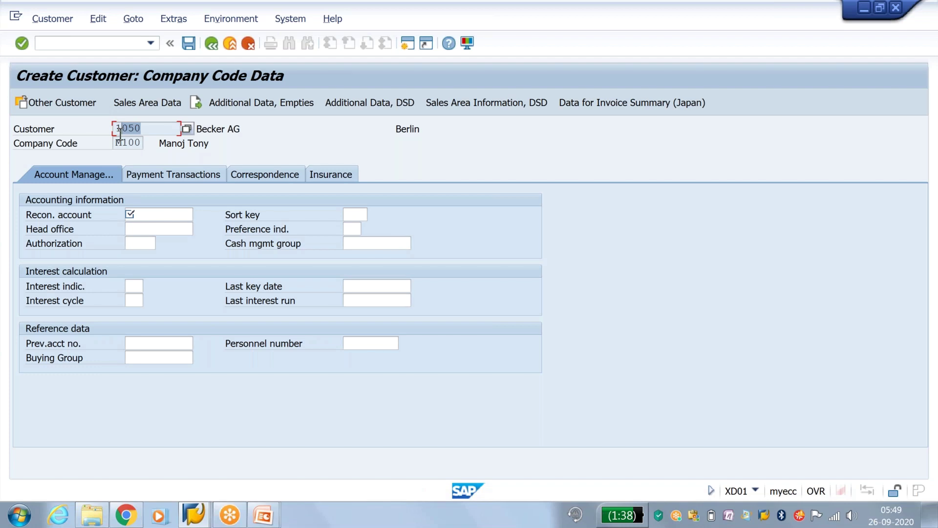
# Leave the unsaved customer record and restart customer creation with transaction /nXD01.
pyautogui.click(150, 44)
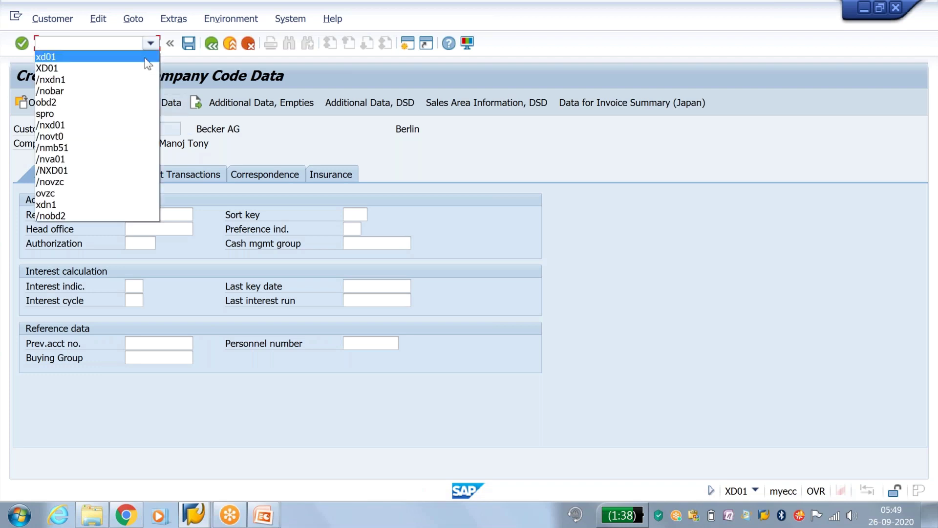
pyautogui.click(141, 78)
pyautogui.press('Return')
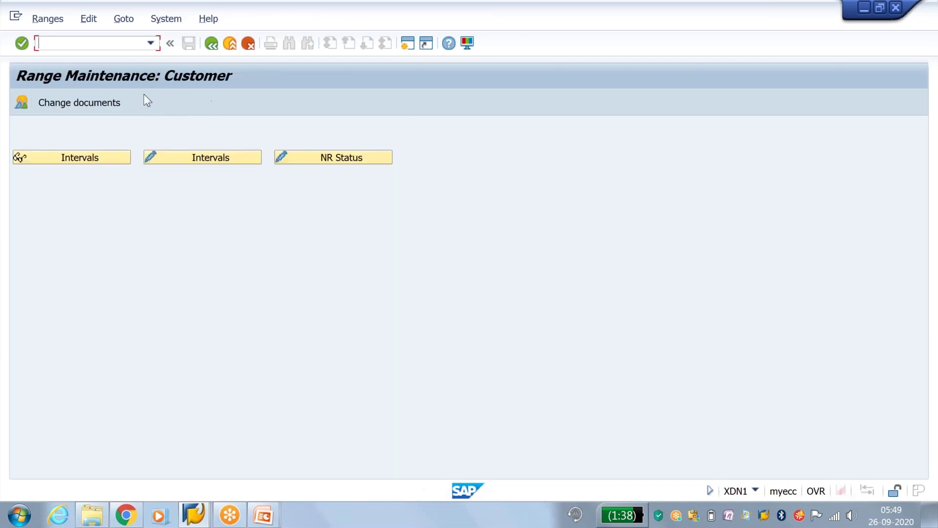
pyautogui.click(150, 43)
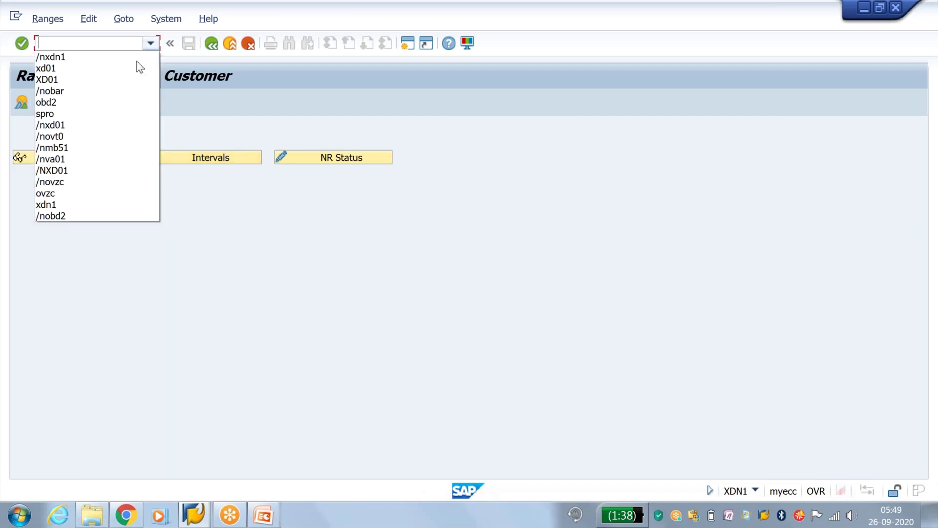
pyautogui.click(119, 81)
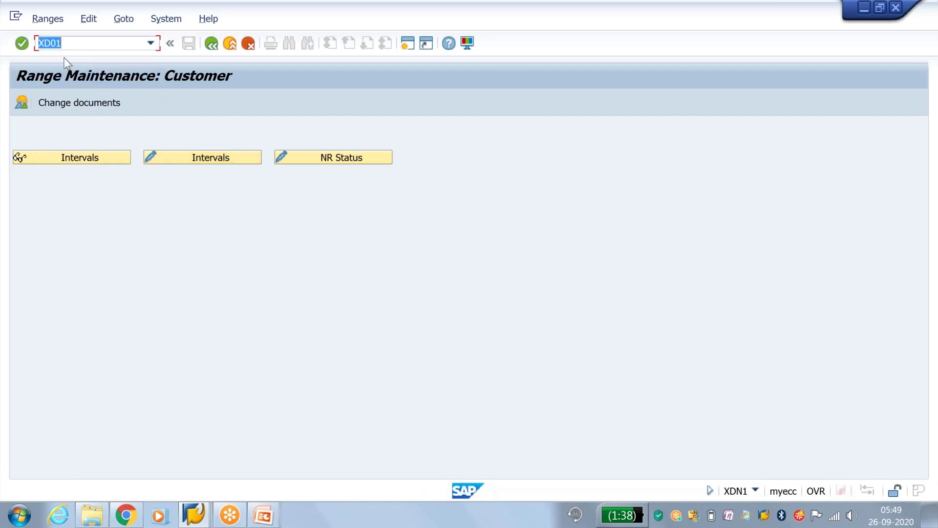
pyautogui.click(40, 44)
pyautogui.write('/n')
pyautogui.press('Return')
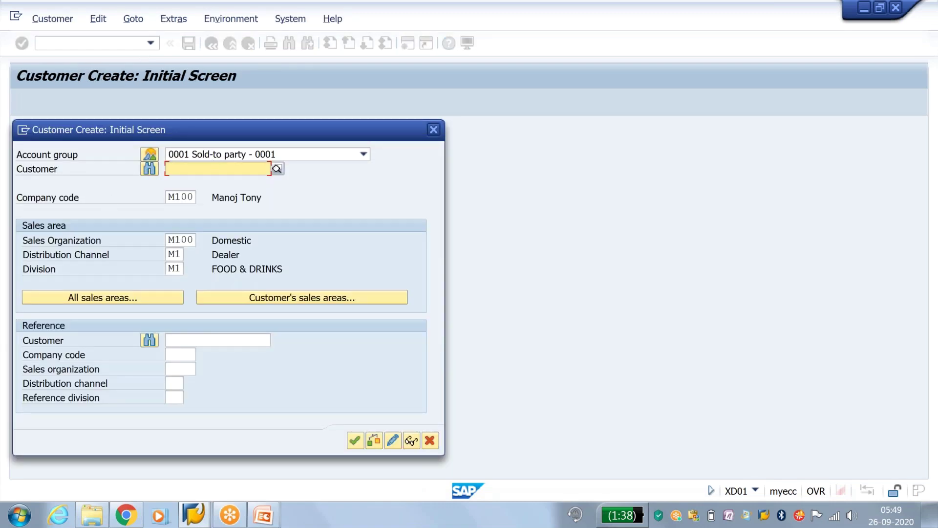
# Fill the customer number with the previously used upper limit of interval KY, and cancel the customer creation.
pyautogui.click(205, 169)
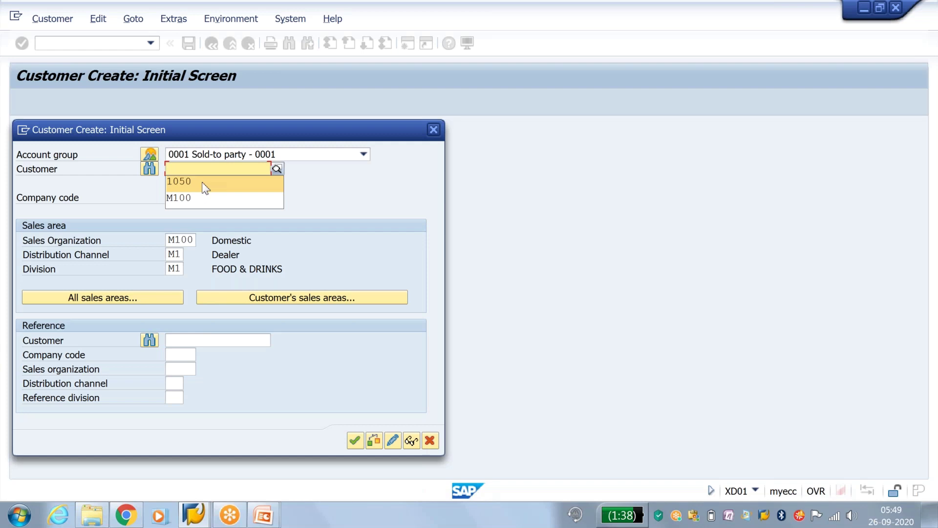
pyautogui.click(202, 184)
pyautogui.moveTo(193, 169); pyautogui.dragTo(149, 169)
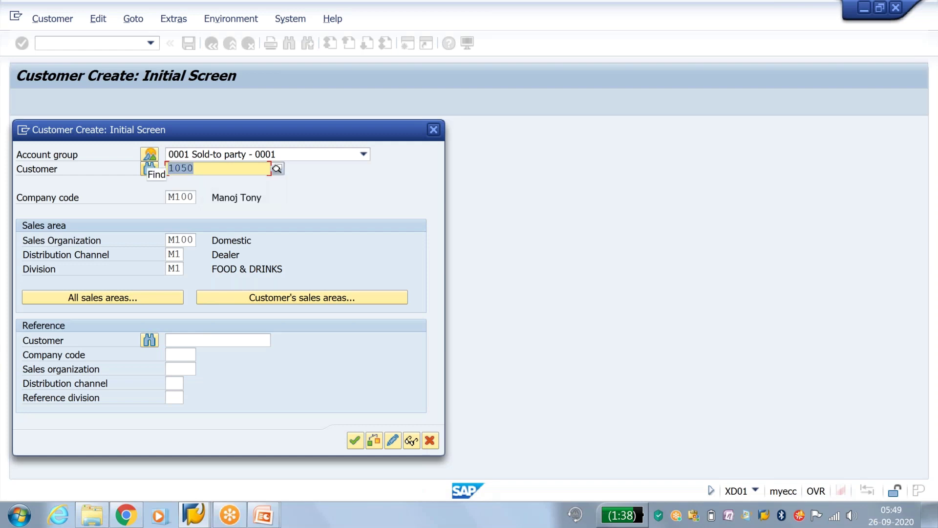
pyautogui.click(434, 131)
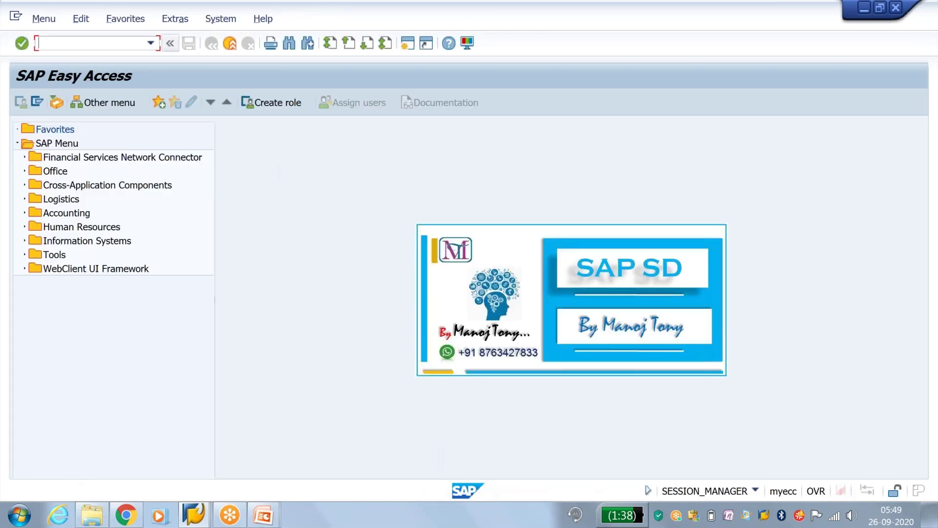
# Switch to the open Maintain Intervals: Customer session.
pyautogui.click(192, 514)
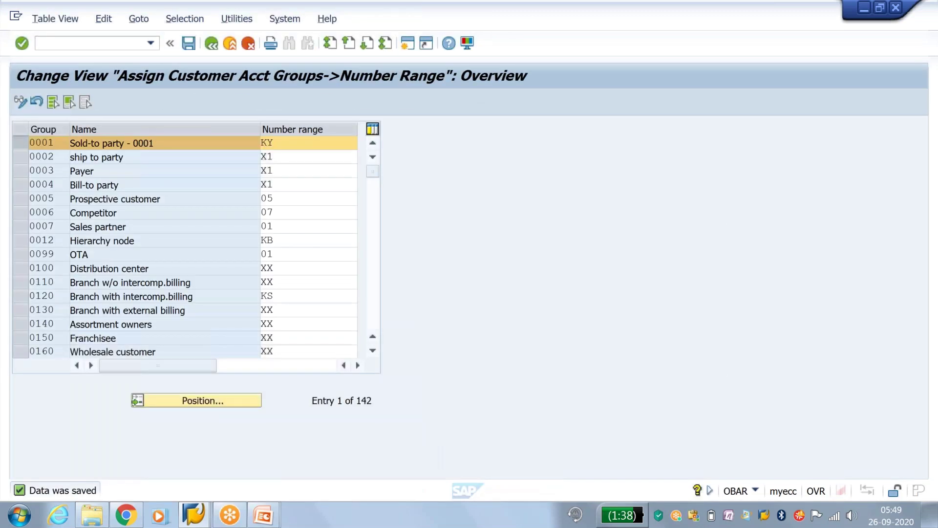
pyautogui.click(263, 515)
pyautogui.moveTo(372, 472)
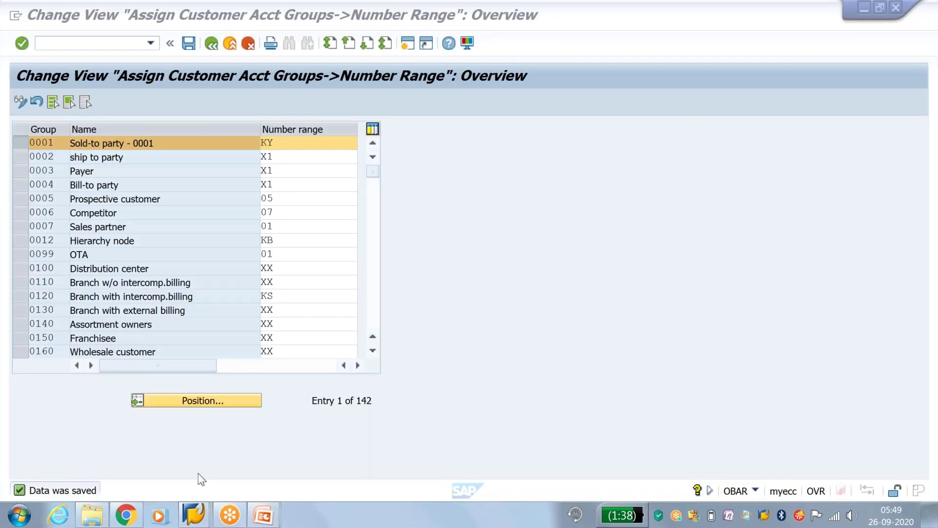
pyautogui.click(194, 515)
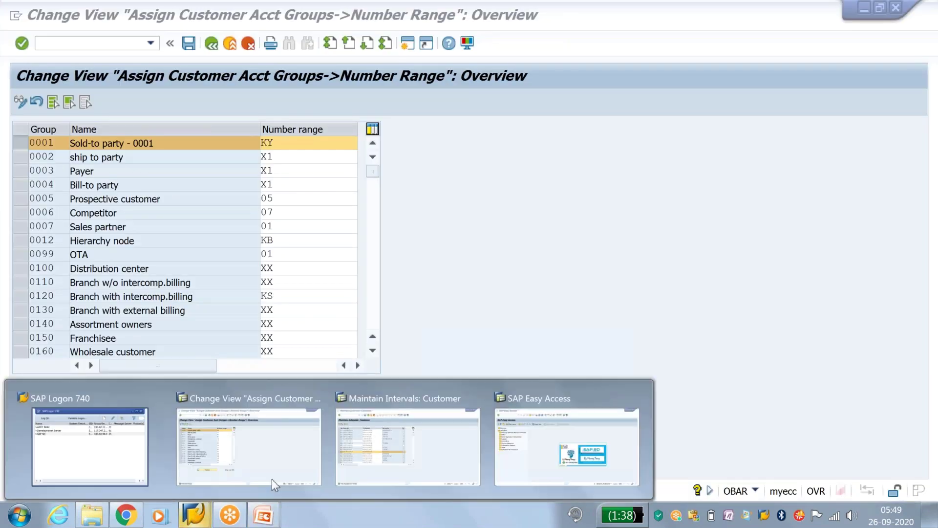
pyautogui.click(442, 460)
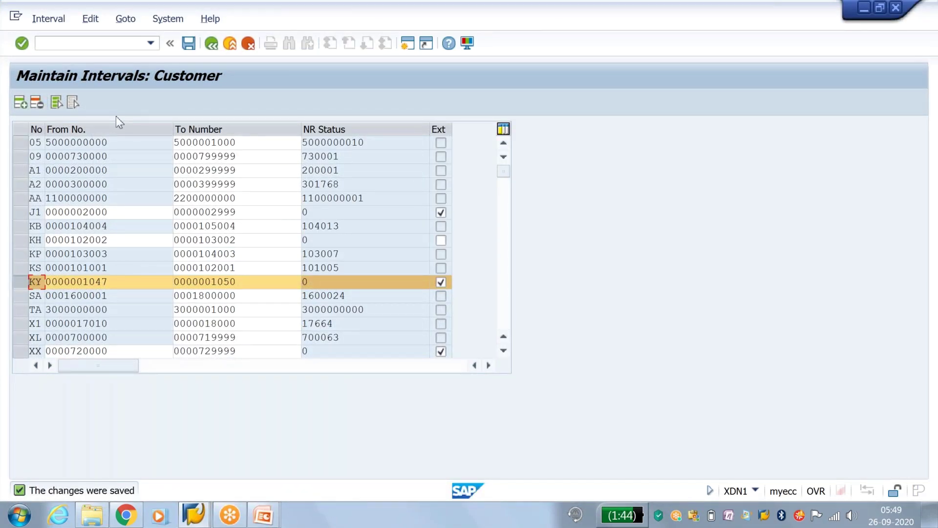
# Try to delete customer number interval 09 and dismiss the resulting message.
pyautogui.click(21, 157)
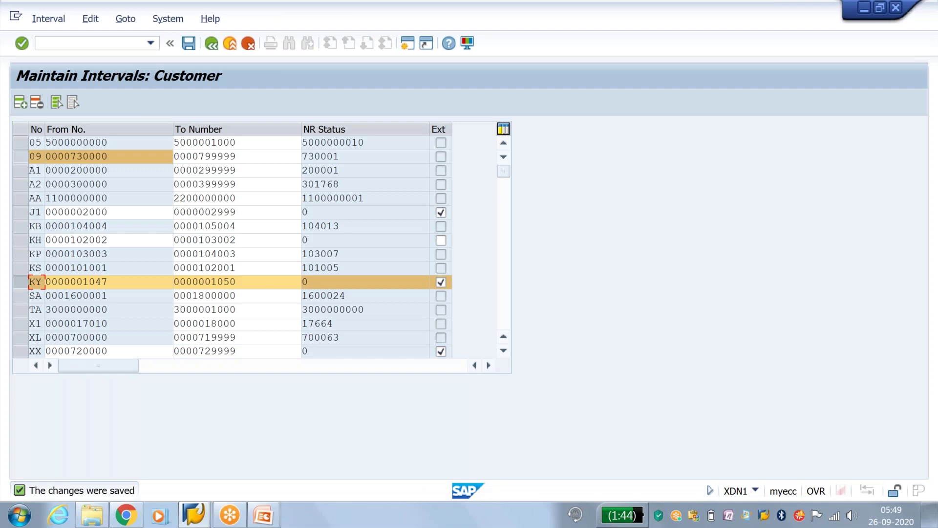
pyautogui.click(22, 285)
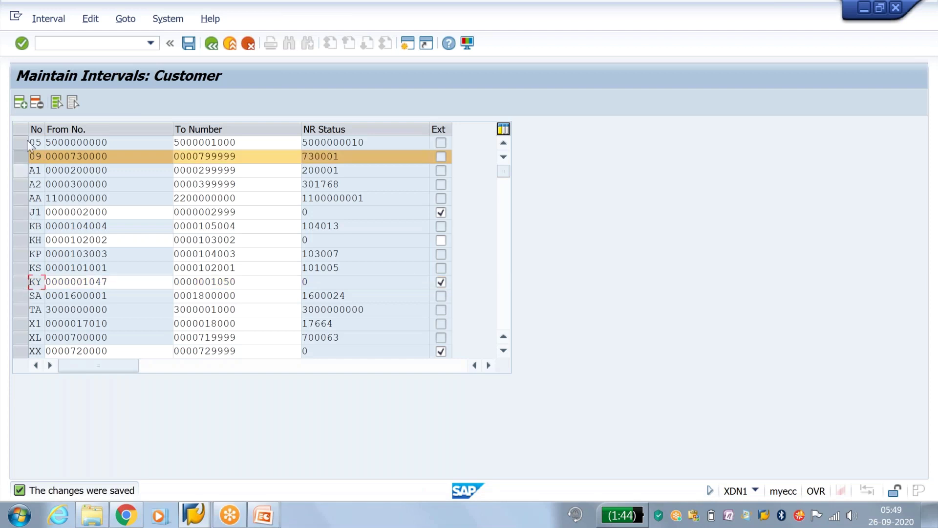
pyautogui.click(37, 103)
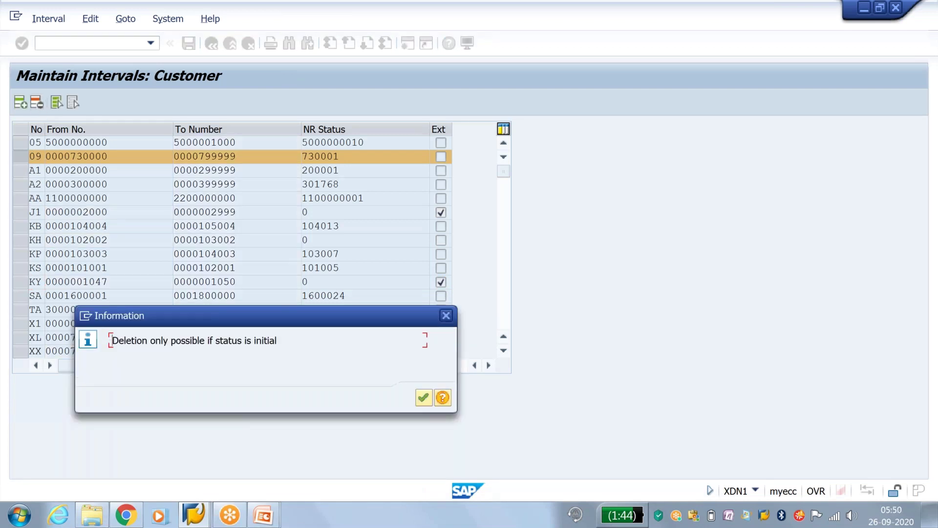
pyautogui.moveTo(111, 341); pyautogui.dragTo(310, 342)
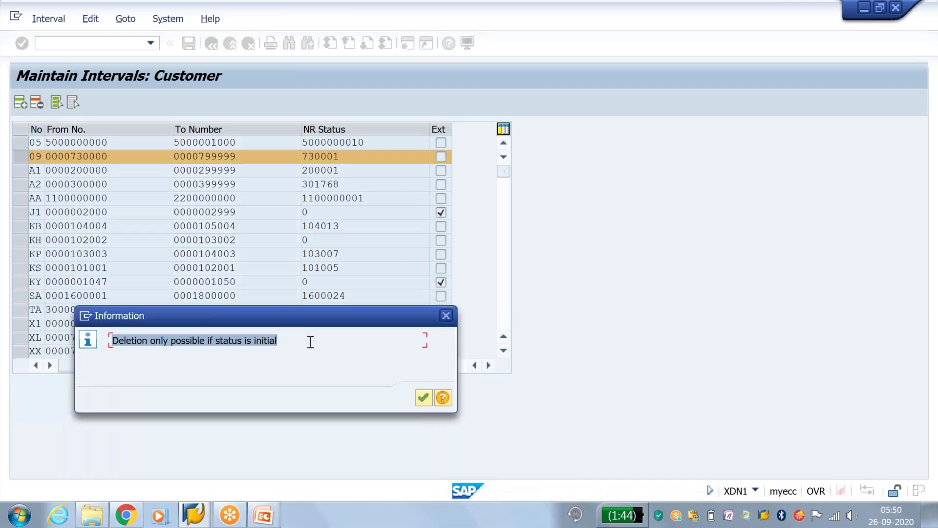
pyautogui.click(446, 315)
# Clear the NR status of interval 09 in the number range status maintenance and save the change.
pyautogui.moveTo(349, 157); pyautogui.dragTo(299, 157)
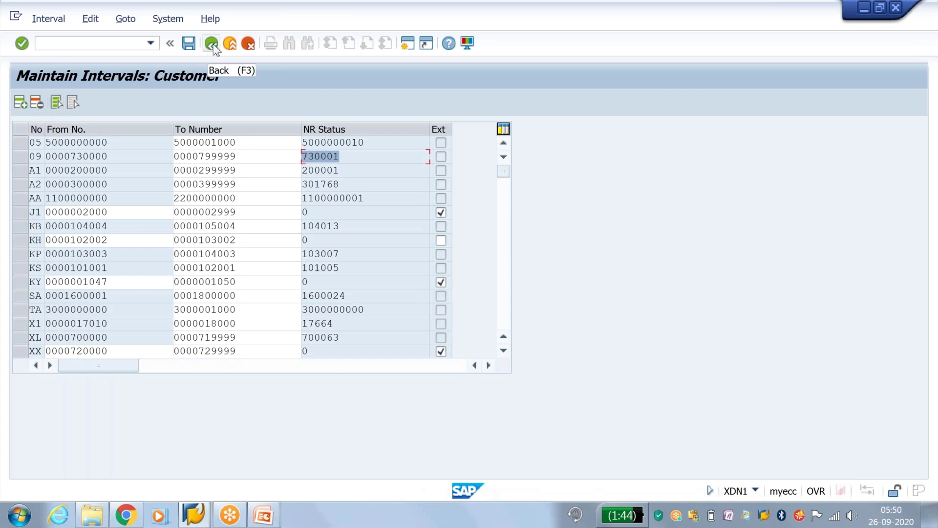
pyautogui.click(14, 157)
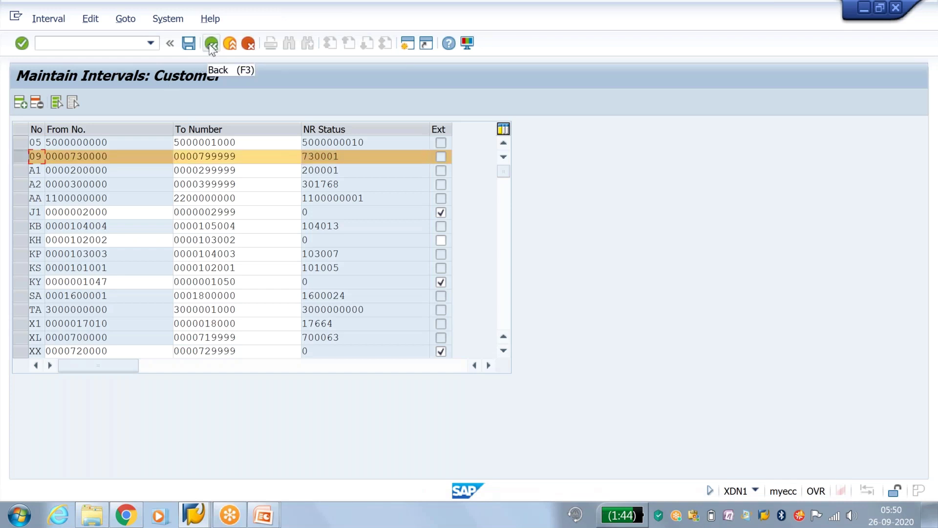
pyautogui.click(212, 46)
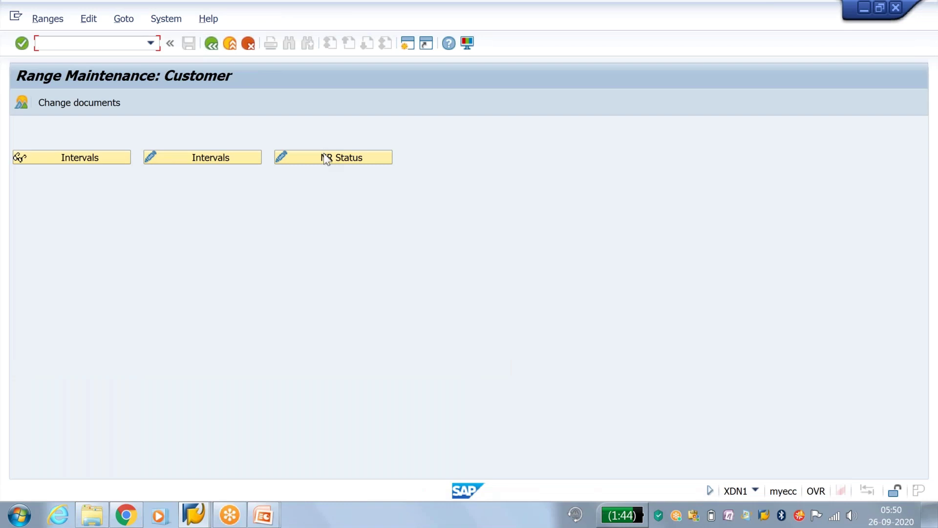
pyautogui.click(324, 157)
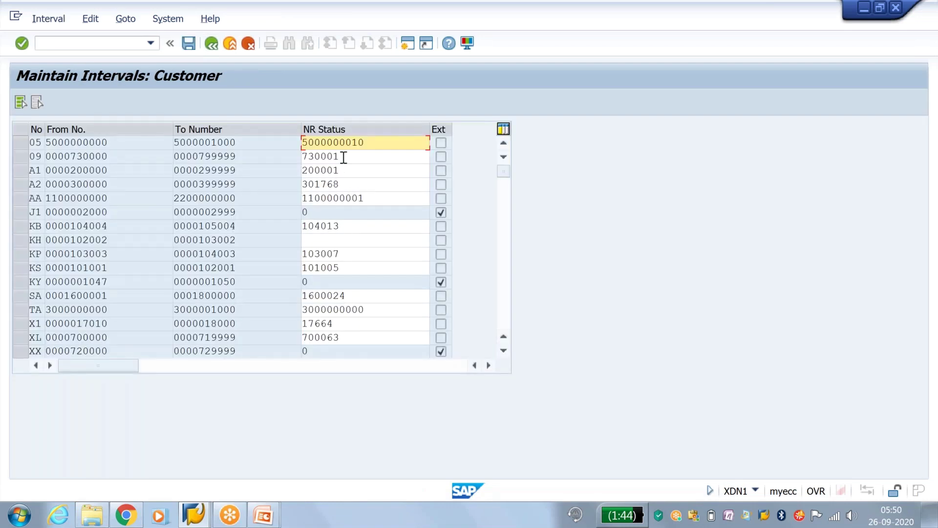
pyautogui.moveTo(340, 156); pyautogui.dragTo(300, 154)
pyautogui.press('Delete')
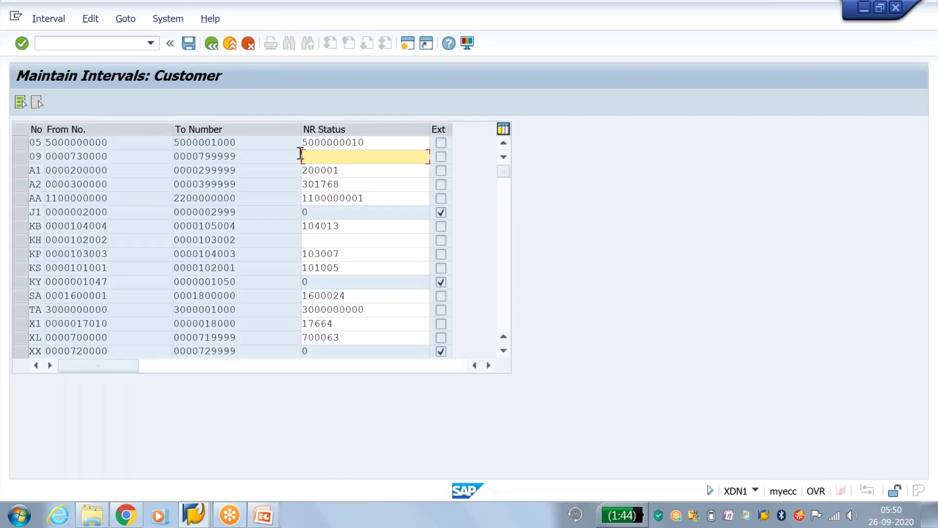
pyautogui.click(189, 45)
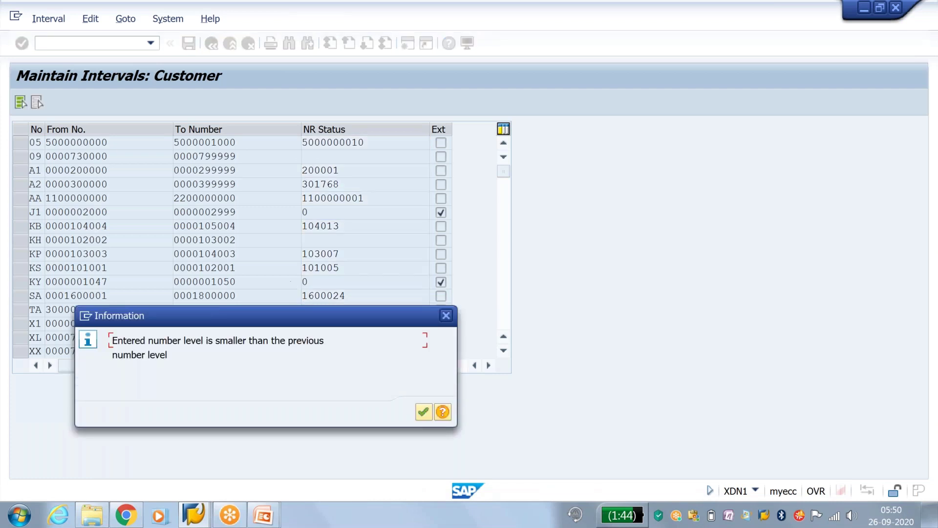
pyautogui.click(423, 412)
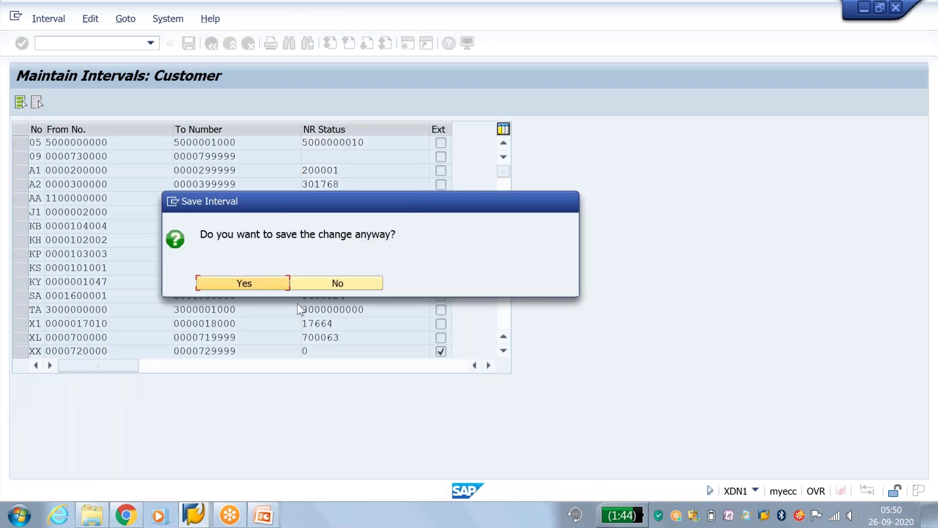
pyautogui.click(265, 282)
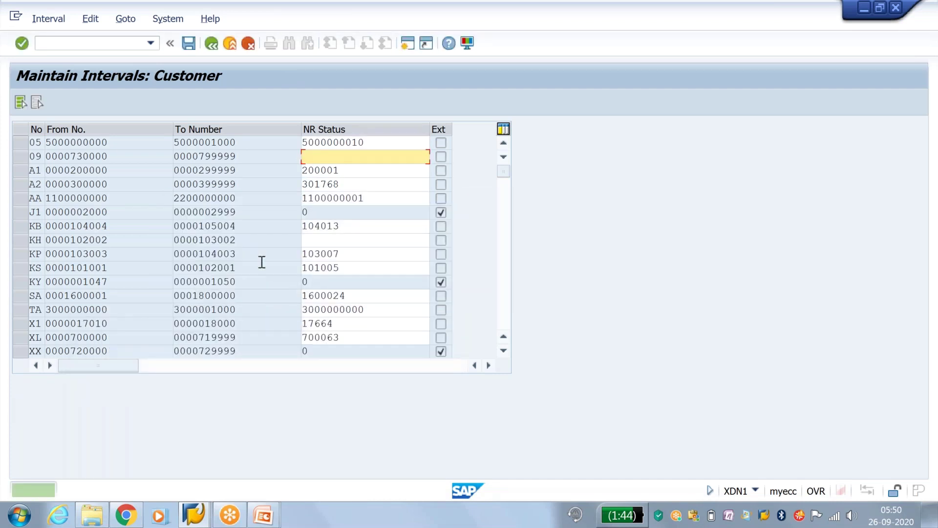
# Return to customer interval maintenance, delete interval 09, and save the change.
pyautogui.click(211, 46)
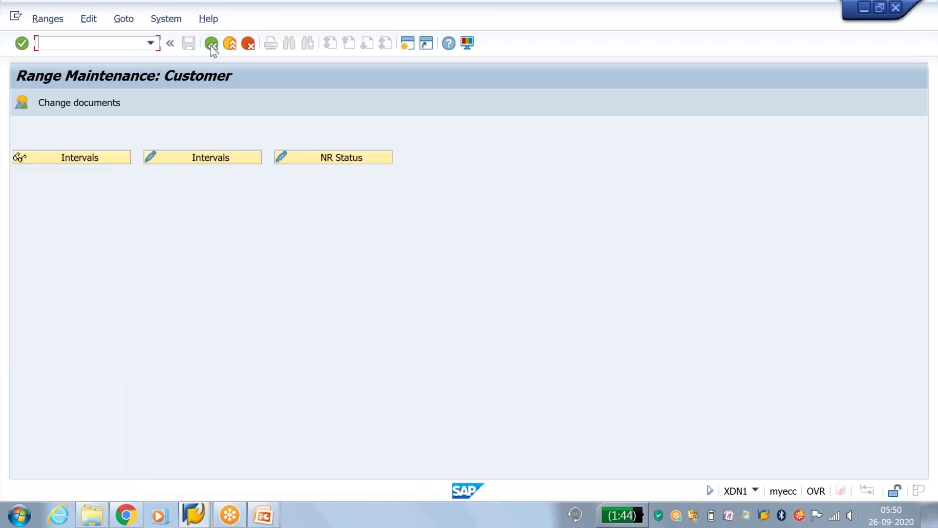
pyautogui.click(211, 162)
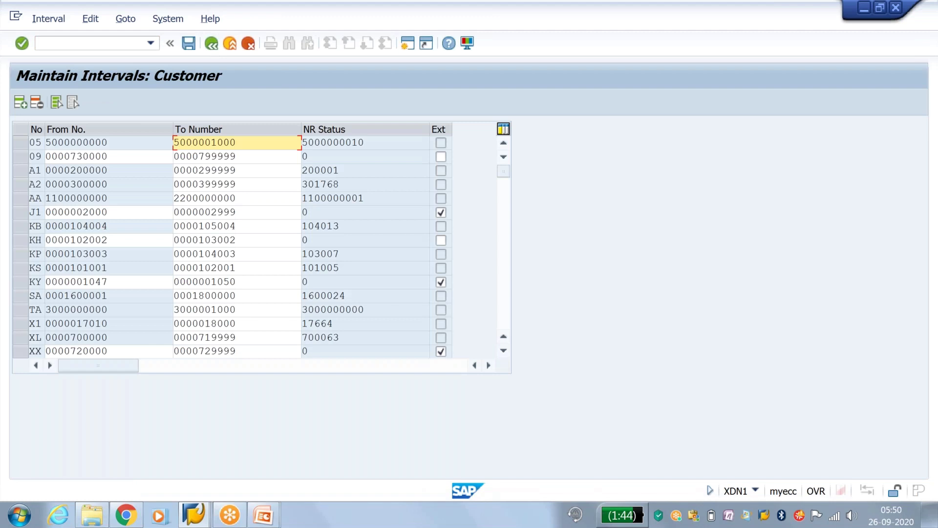
pyautogui.click(19, 156)
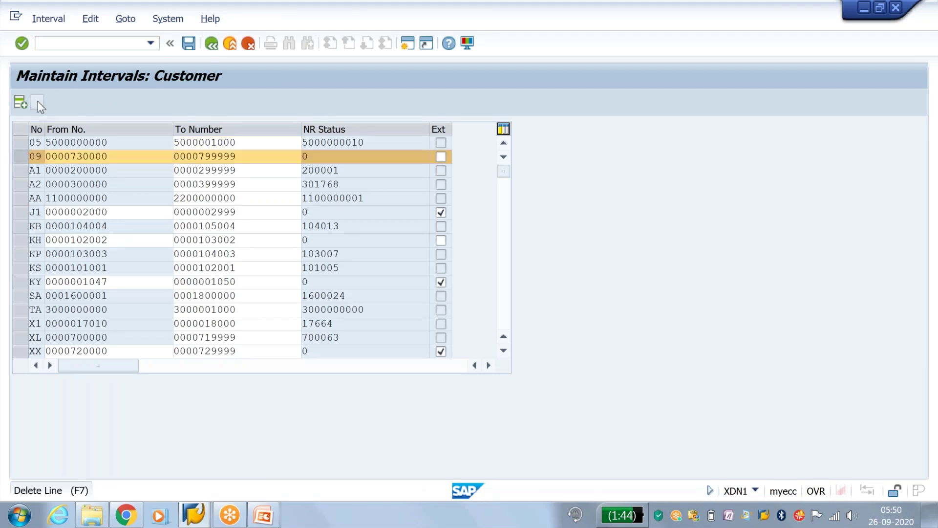
pyautogui.click(37, 103)
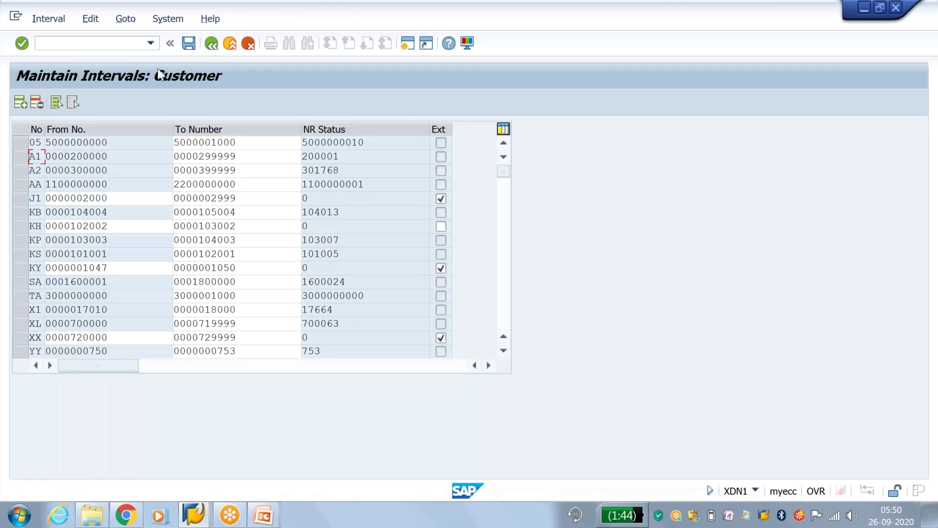
pyautogui.click(188, 45)
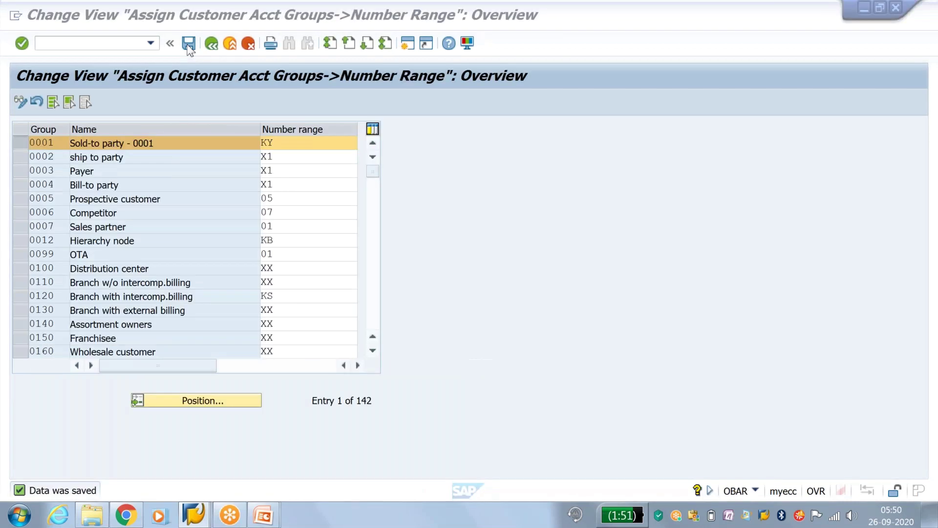
# Switch to the PowerPoint slide show and advance to the Internal Number slide.
pyautogui.click(263, 513)
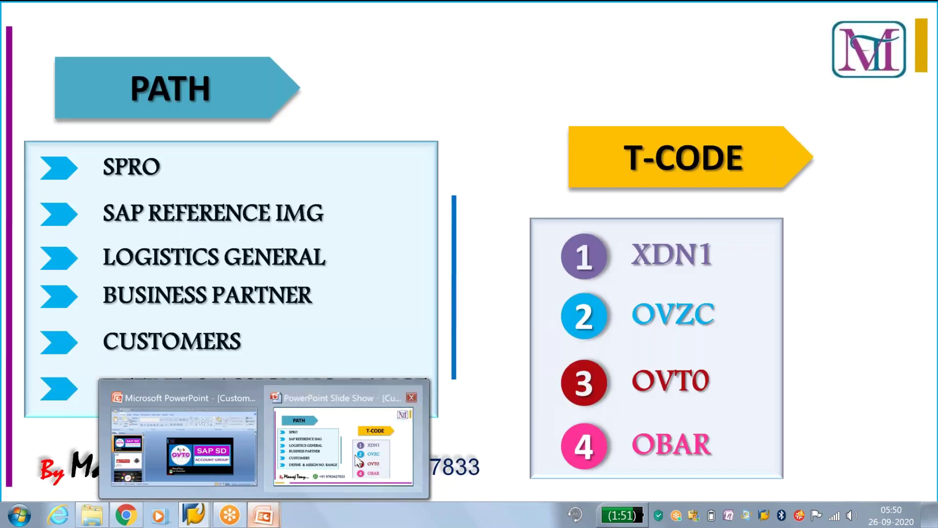
pyautogui.click(345, 430)
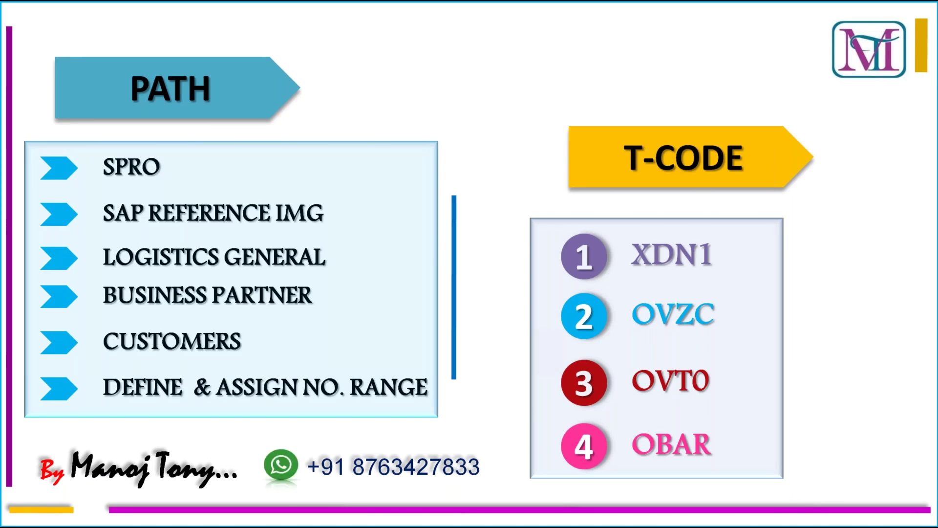
pyautogui.press('Right')
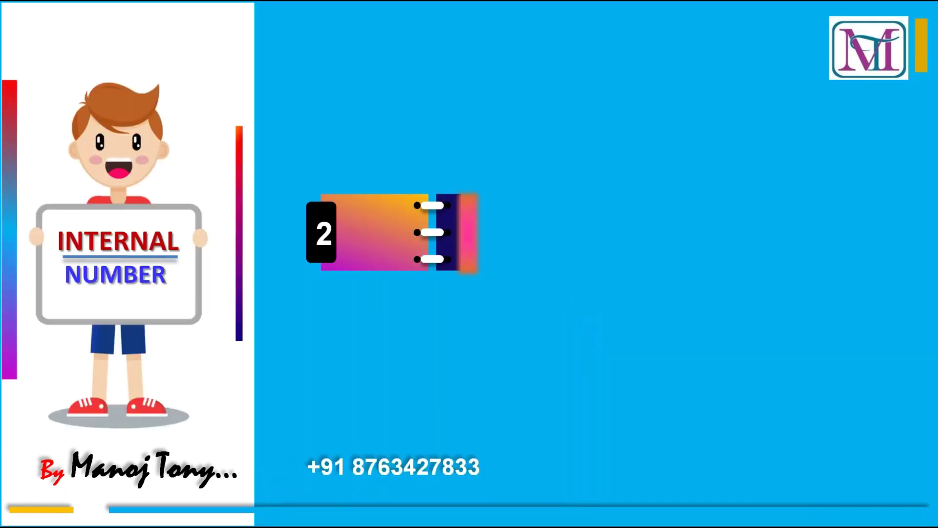
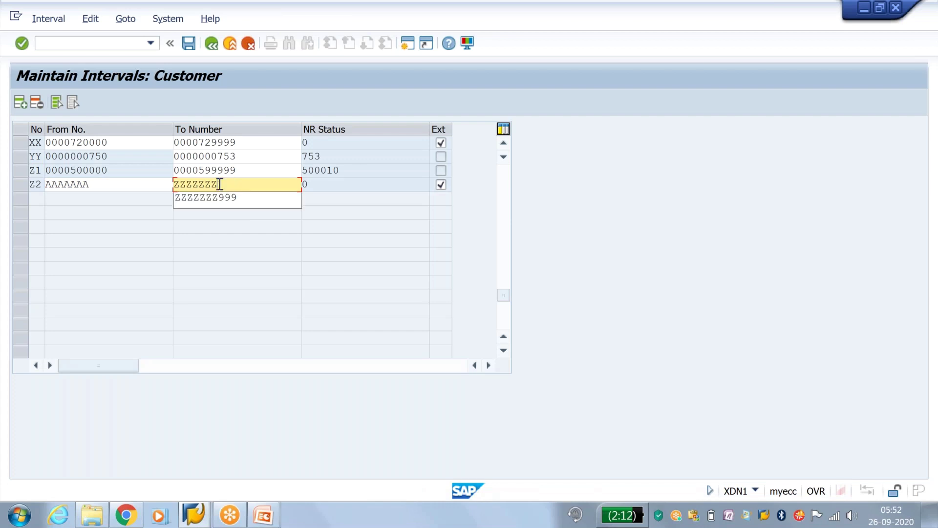
# Save customer number interval Z2 with the alphabetic limits AAAAAAA to ZZZZZZZ.
pyautogui.click(100, 186)
pyautogui.click(215, 182)
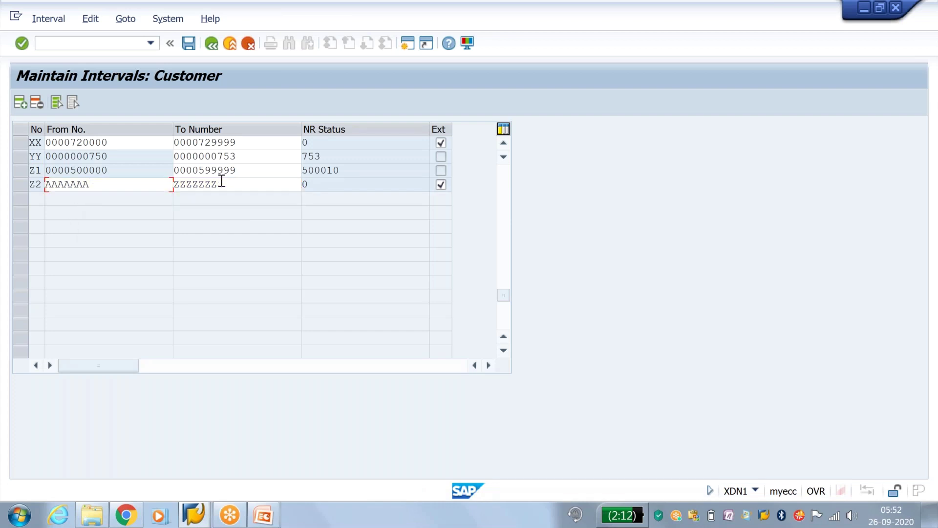
pyautogui.click(190, 45)
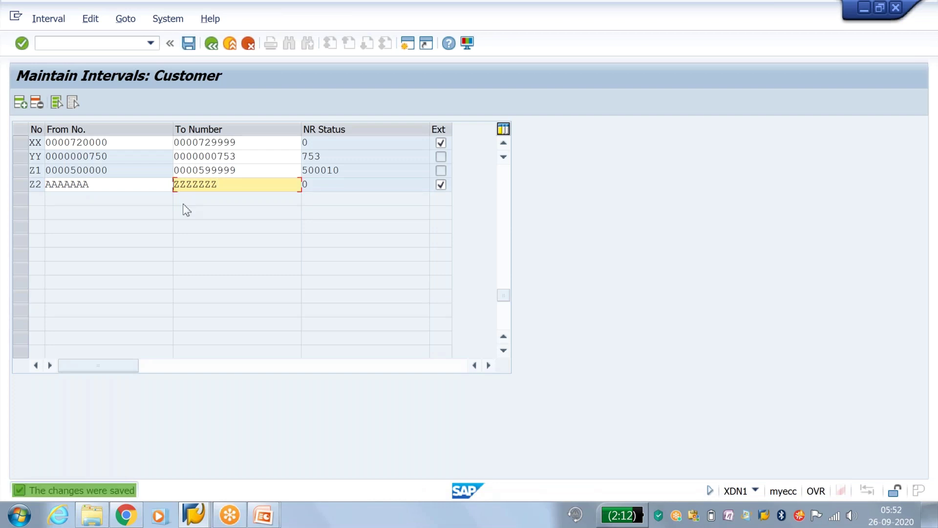
# Switch to the account group number range assignment session and position the list on account group EPLT.
pyautogui.click(194, 514)
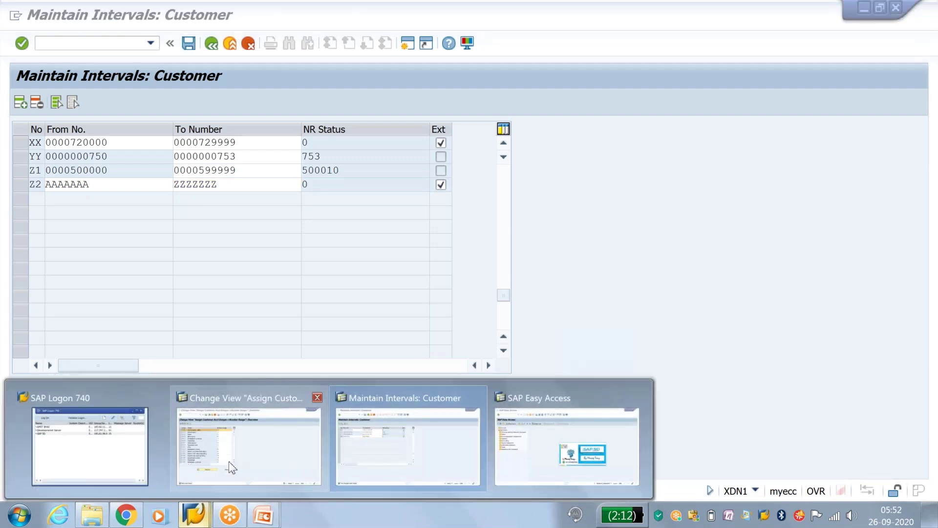
pyautogui.click(229, 461)
pyautogui.click(203, 400)
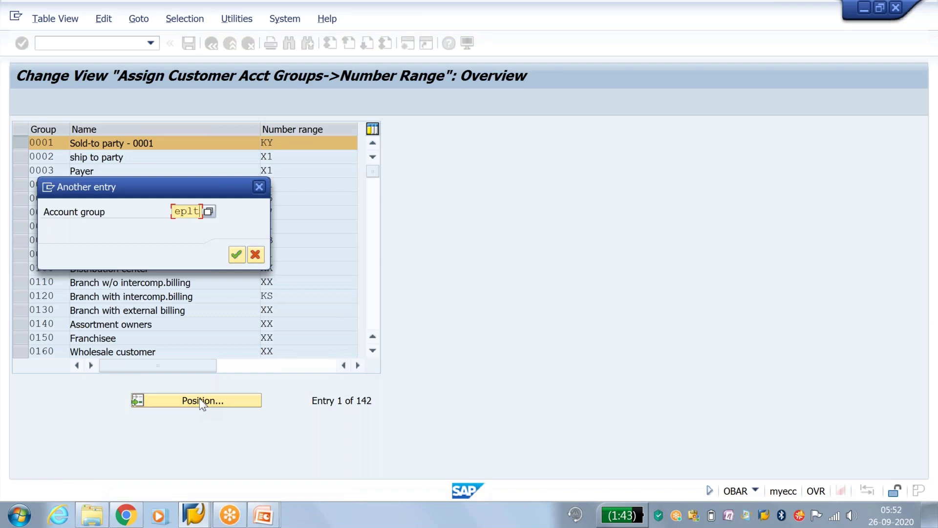
pyautogui.press('Return')
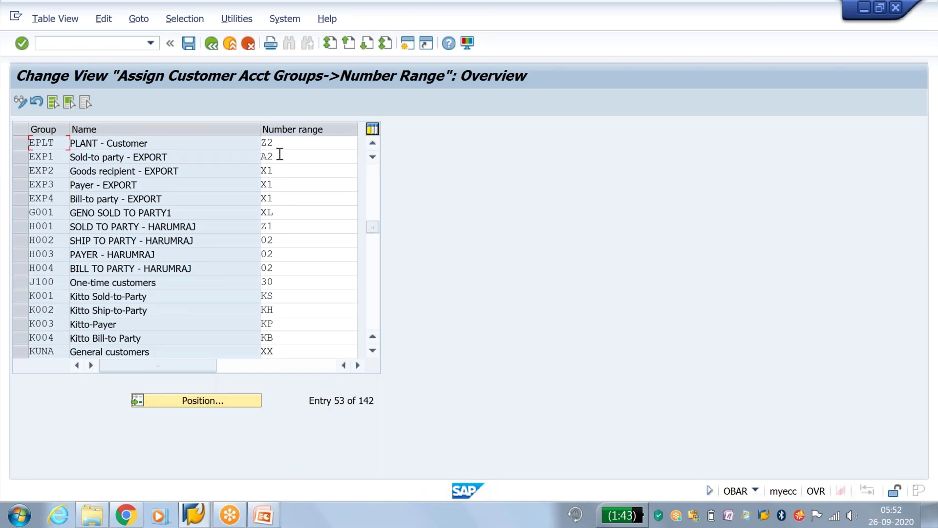
# Compare the number range assigned to account group EPLT with the limits of interval Z2, and copy the account group code.
pyautogui.moveTo(285, 142); pyautogui.dragTo(259, 142)
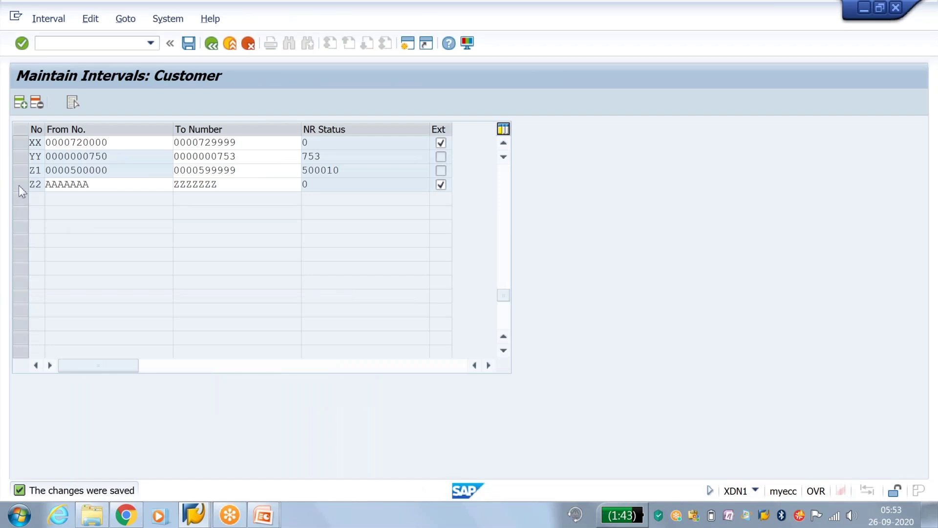
pyautogui.click(19, 185)
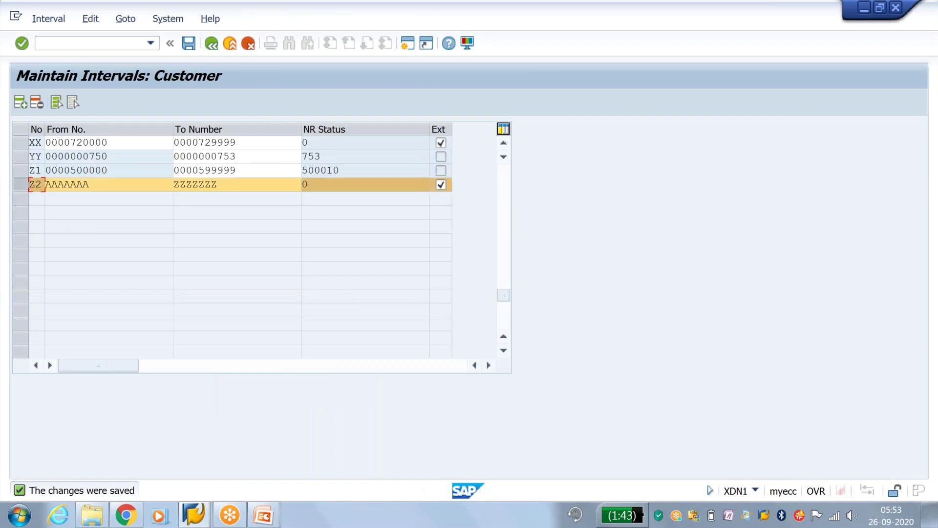
pyautogui.click(218, 185)
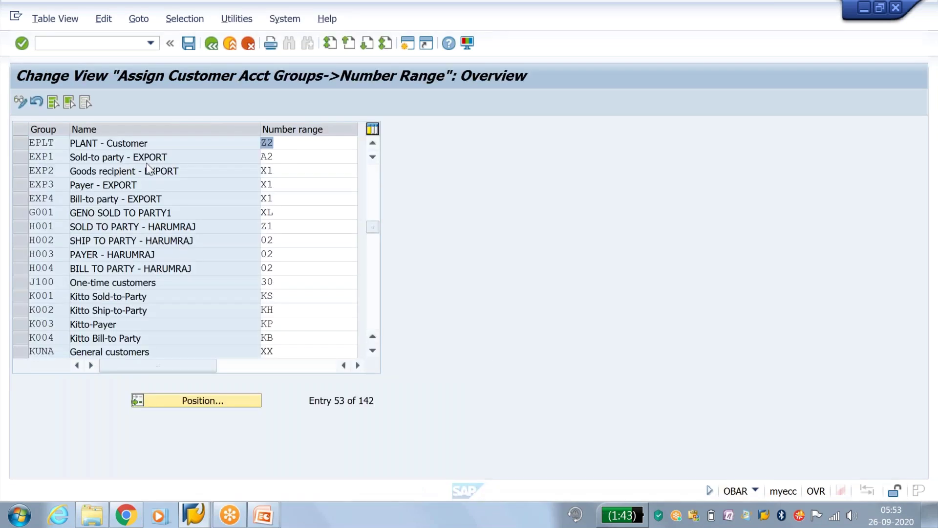
pyautogui.moveTo(58, 140); pyautogui.dragTo(25, 141)
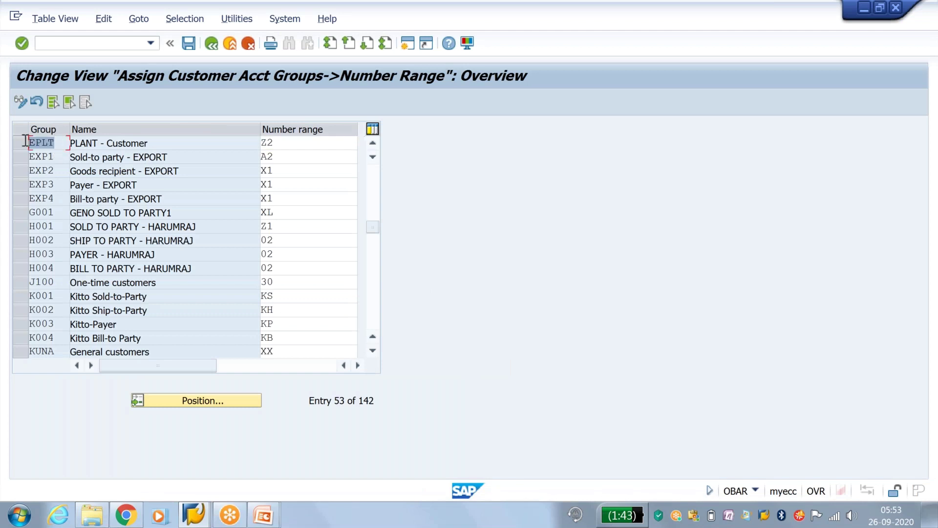
pyautogui.moveTo(275, 142); pyautogui.dragTo(260, 142)
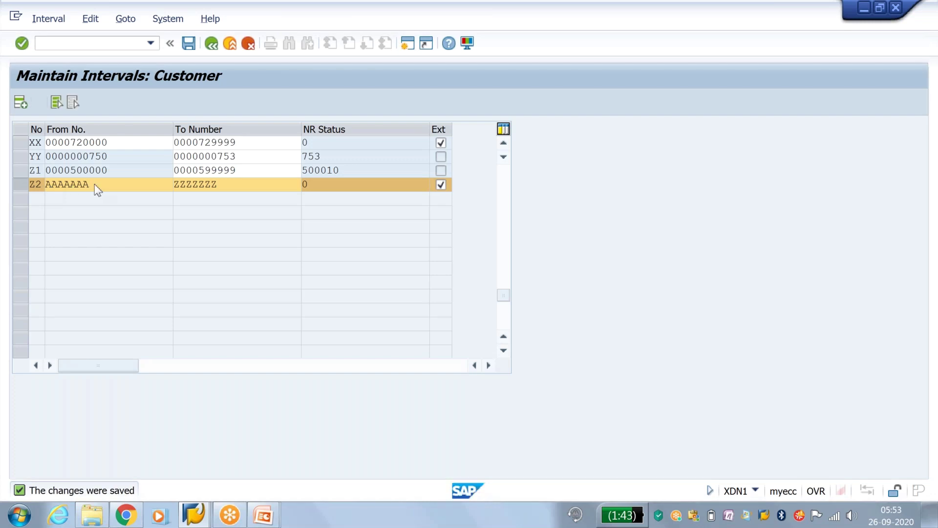
pyautogui.doubleClick(68, 183)
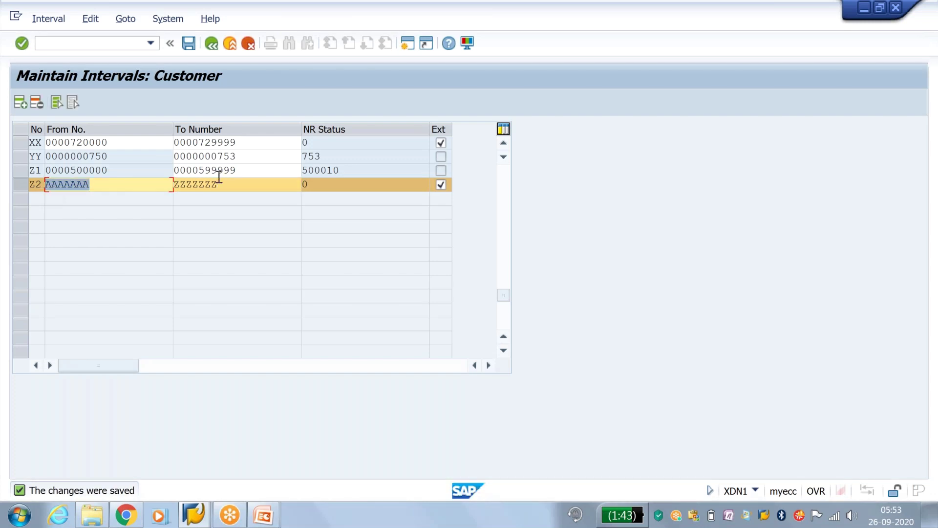
pyautogui.moveTo(224, 182); pyautogui.dragTo(154, 183)
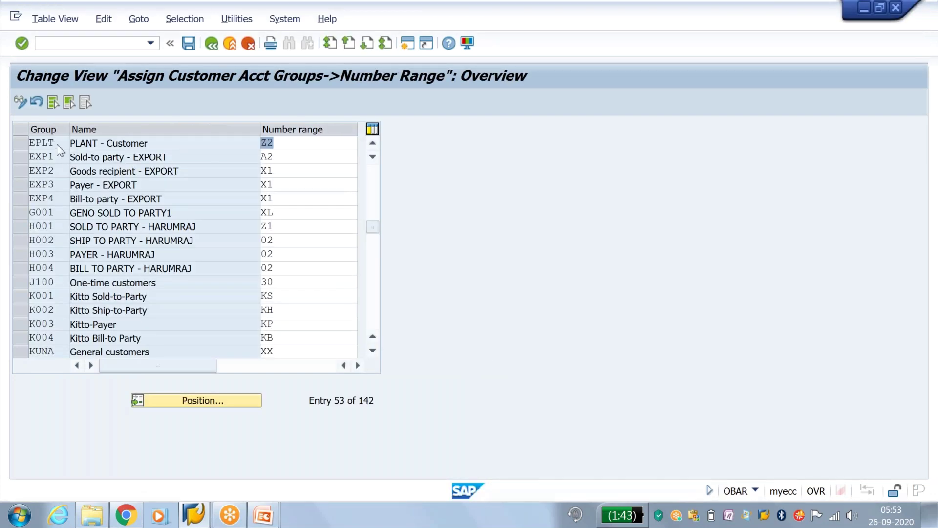
pyautogui.moveTo(57, 145); pyautogui.dragTo(28, 143)
pyautogui.hotkey('ctrl', 'c')
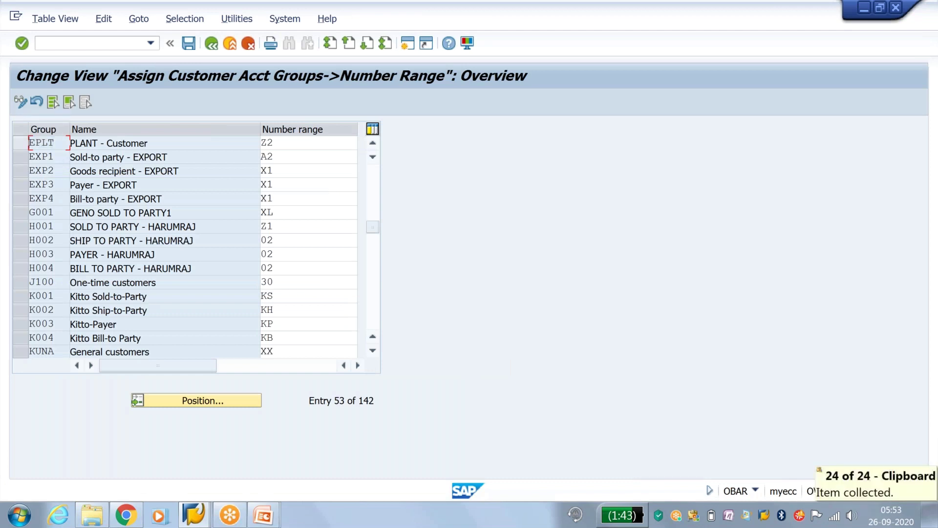
# Switch to Maintain Intervals: Customer and try to save interval Z2 with its external assignment flag cleared.
pyautogui.click(195, 514)
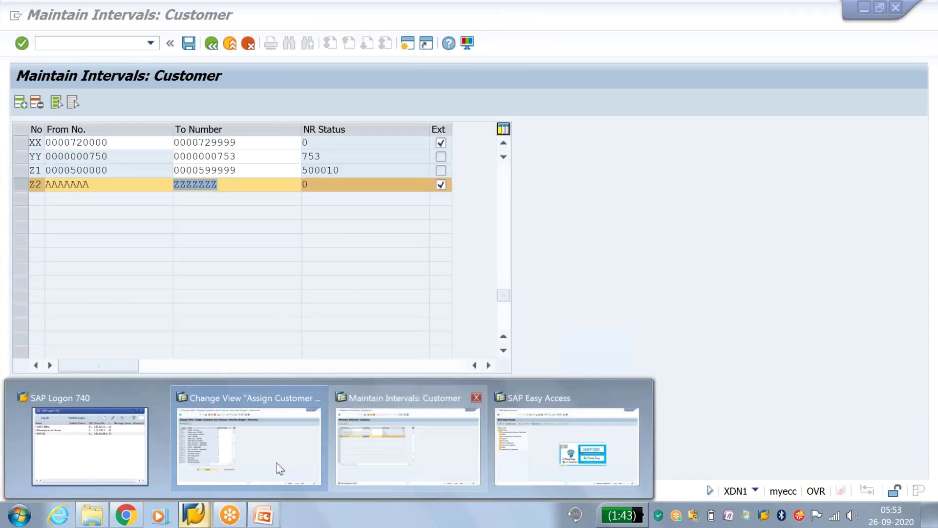
pyautogui.click(380, 447)
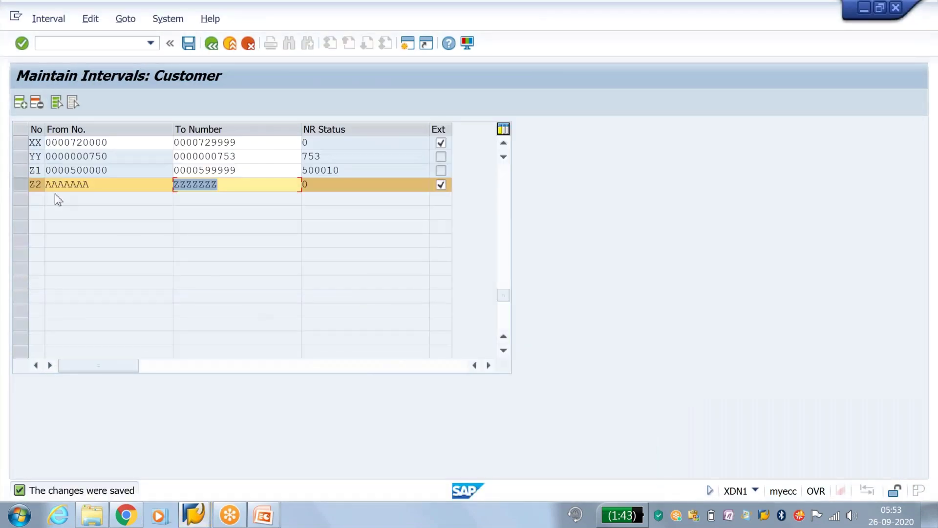
pyautogui.click(28, 184)
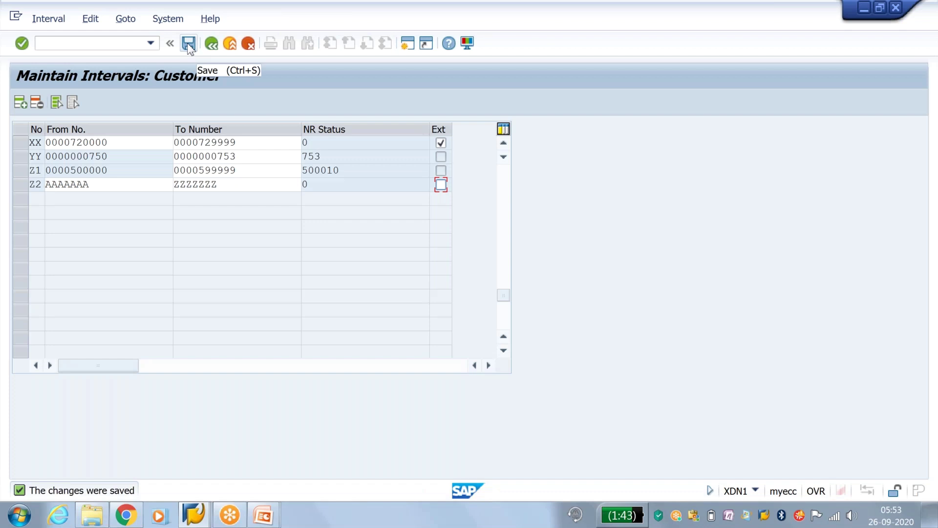
pyautogui.click(189, 45)
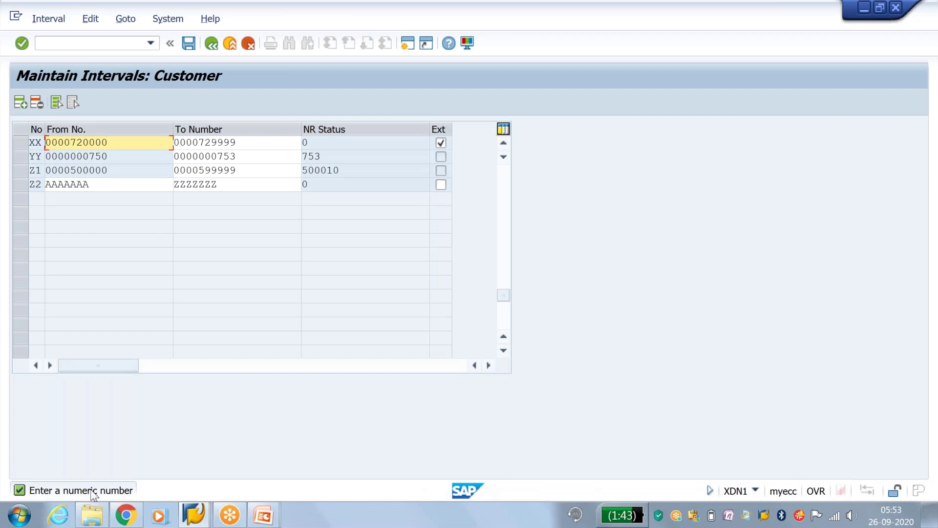
# Re-enable external number assignment for interval Z2, and save both the intervals and the account group assignments.
pyautogui.click(442, 185)
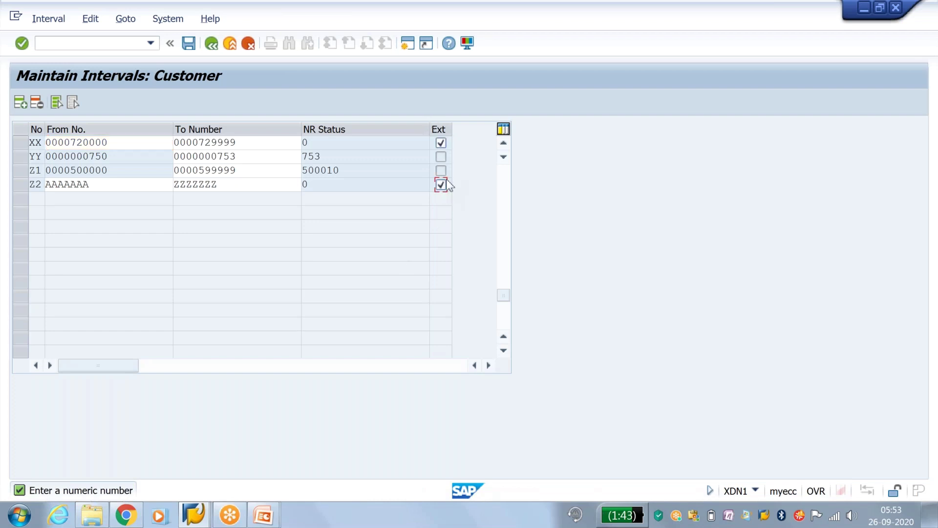
pyautogui.click(188, 43)
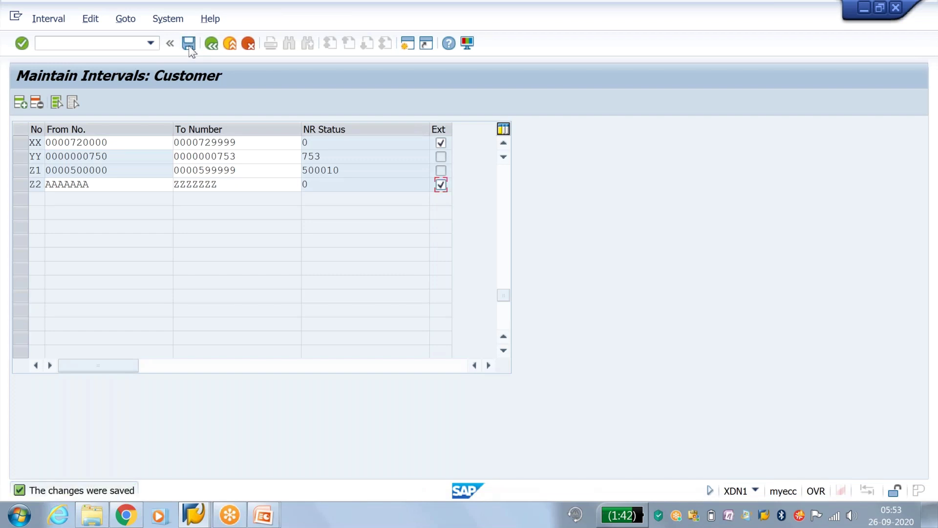
pyautogui.hotkey('alt', 'Tab')
pyautogui.click(188, 43)
# Switch to the SAP Easy Access session and start customer creation with transaction XD01.
pyautogui.click(193, 513)
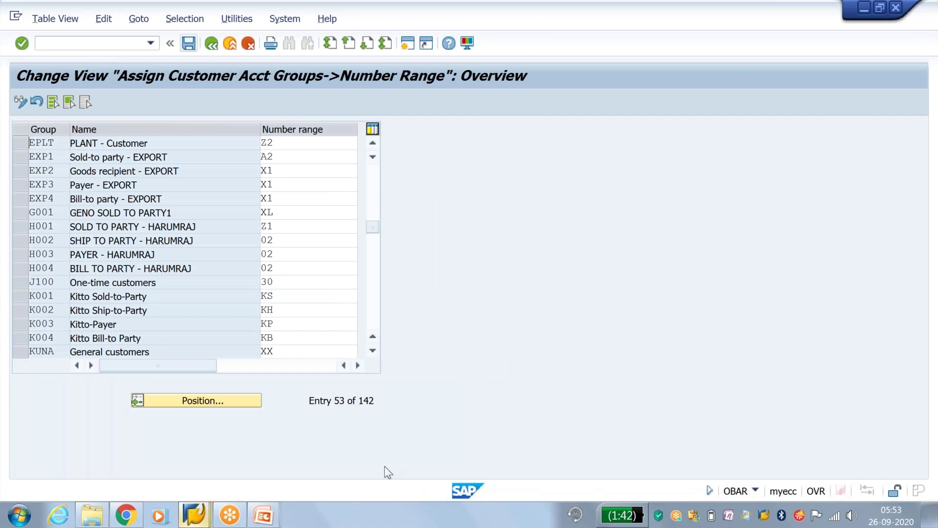
pyautogui.click(538, 446)
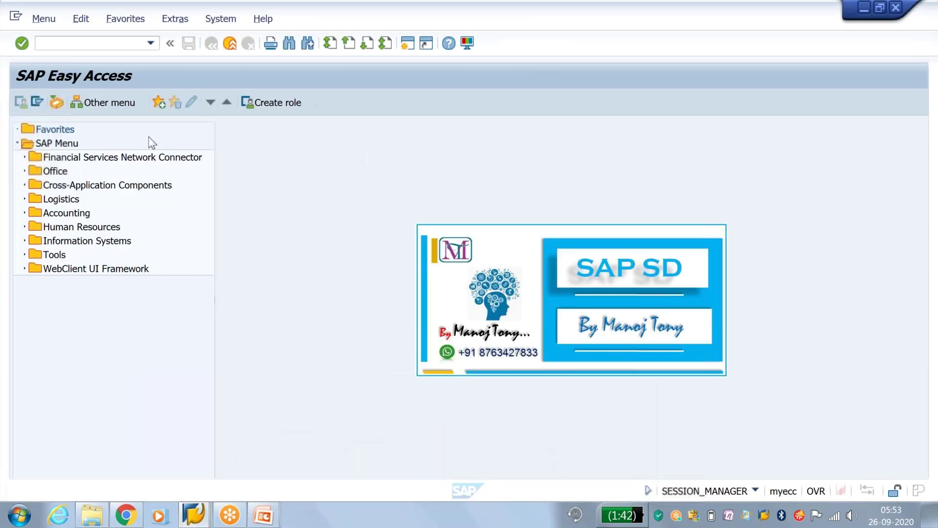
pyautogui.write('xd01')
pyautogui.press('Return')
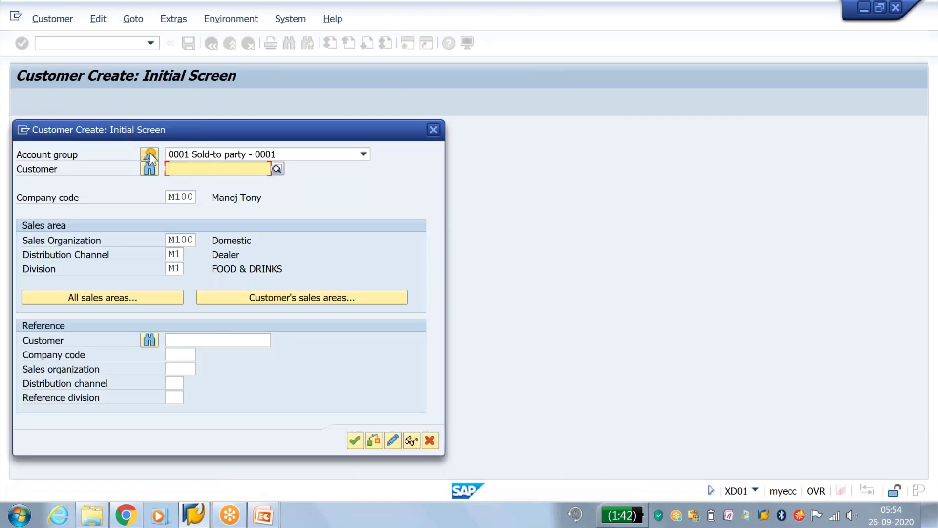
# Position the account group list on EMPL and choose EPLT PLANT - Customer as the account group.
pyautogui.click(150, 155)
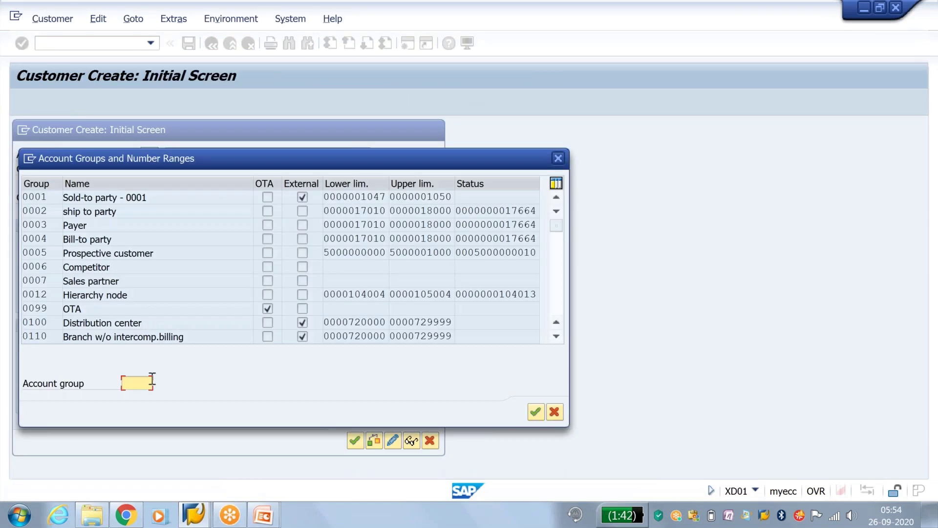
pyautogui.write('empl')
pyautogui.press('Return')
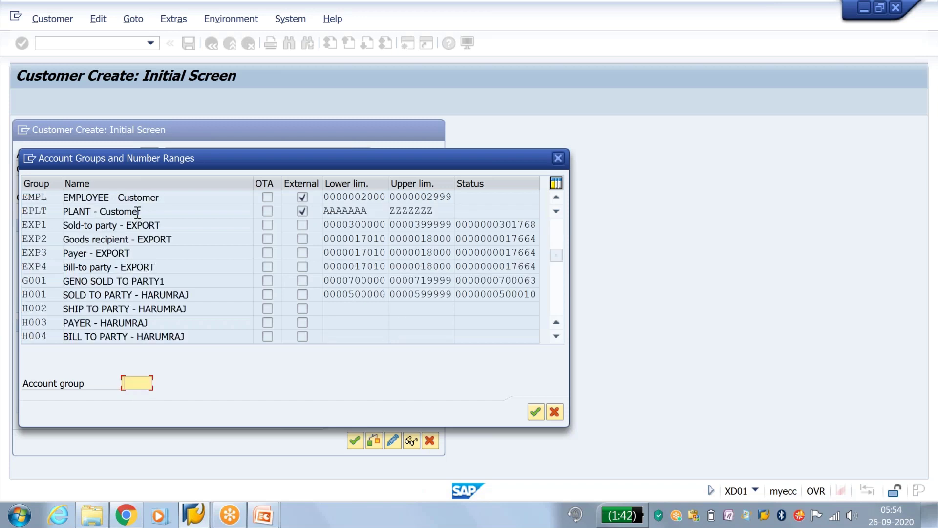
pyautogui.doubleClick(143, 210)
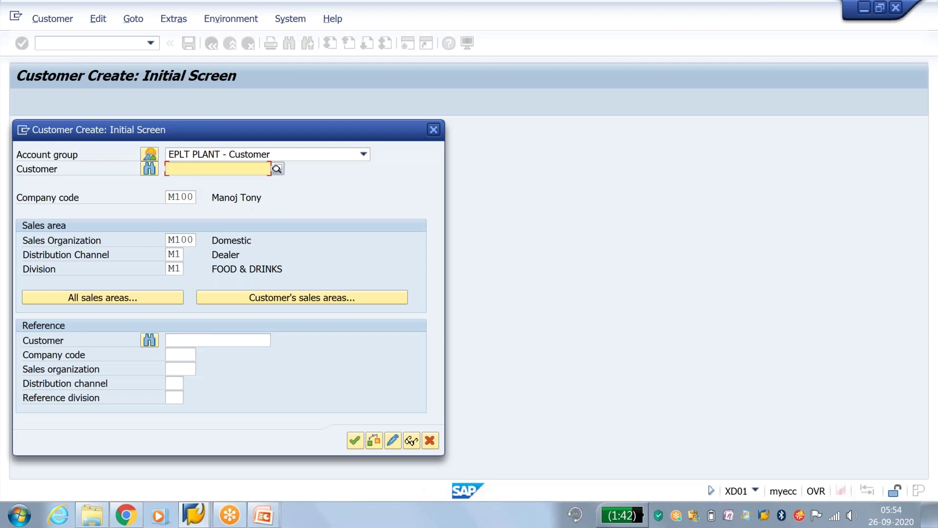
# Try short alphabetic customer numbers for account group EPLT until the general data screen opens, and inspect the assigned number.
pyautogui.write('drfg')
pyautogui.press('Return')
pyautogui.write('DRF')
pyautogui.press('Return')
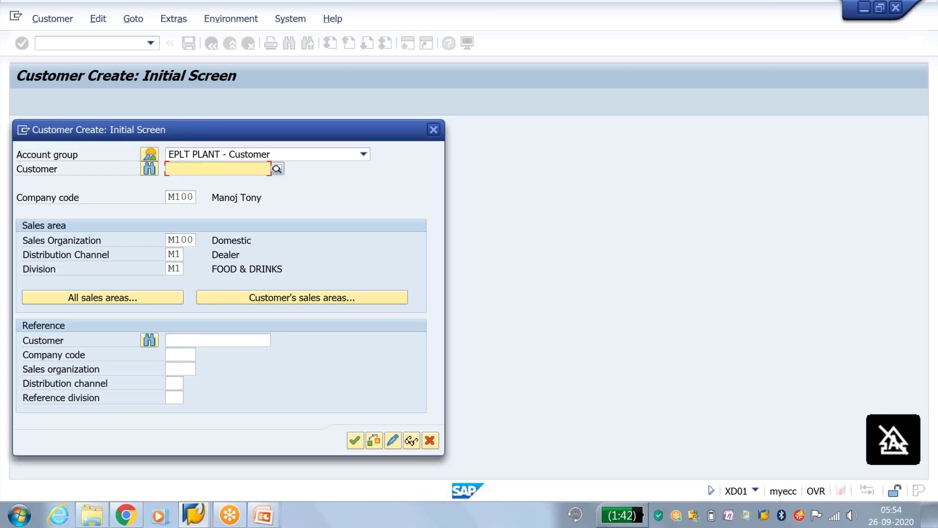
pyautogui.write('OKOK')
pyautogui.press('Return')
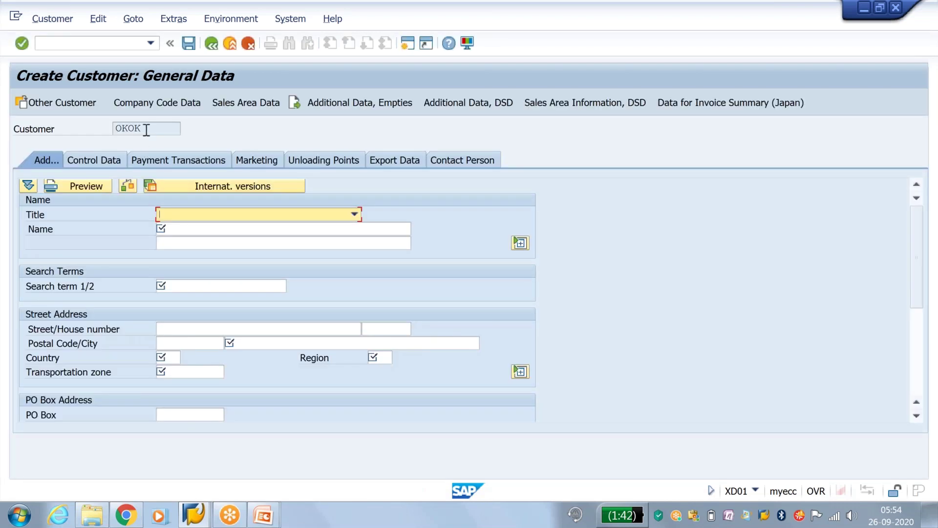
pyautogui.doubleClick(111, 128)
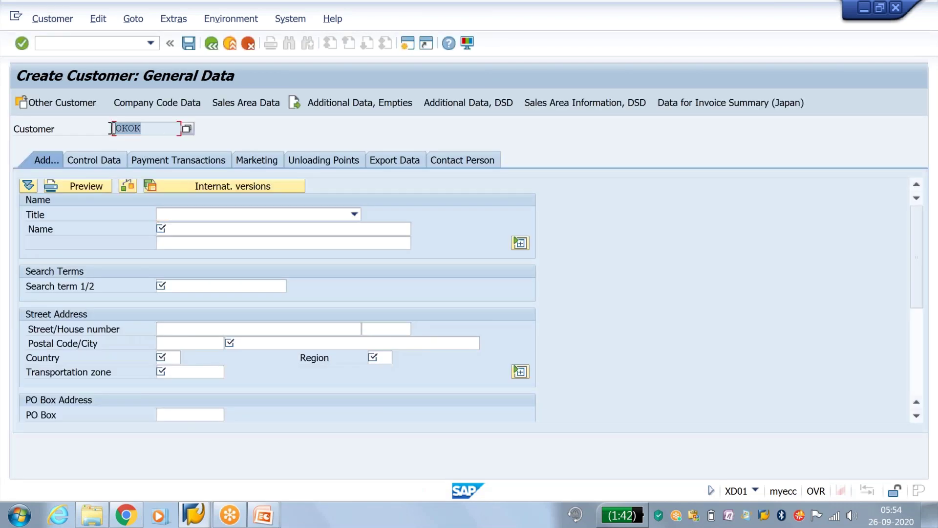
pyautogui.press('End')
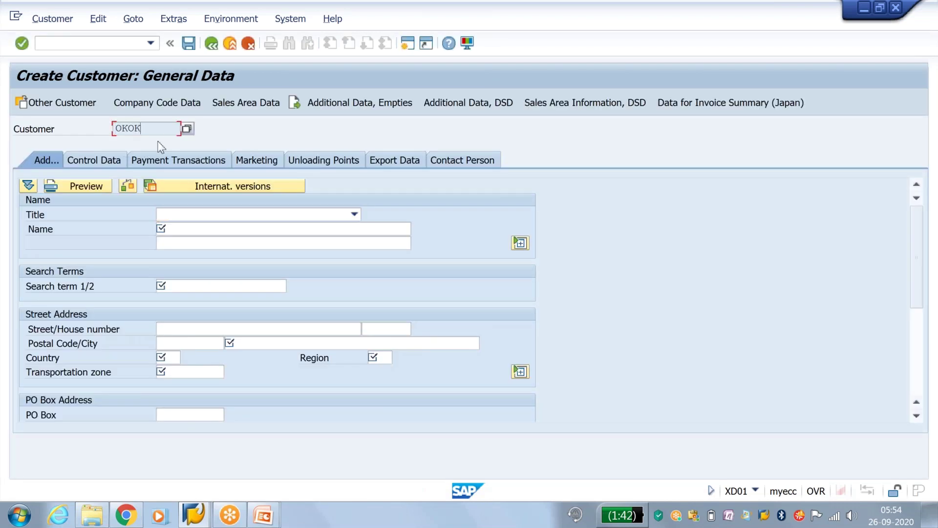
# Restart customer creation with /nXD01 and reopen the general data for account group EPLT with the same four-letter customer number in lowercase.
pyautogui.click(150, 45)
pyautogui.click(150, 45)
pyautogui.click(148, 46)
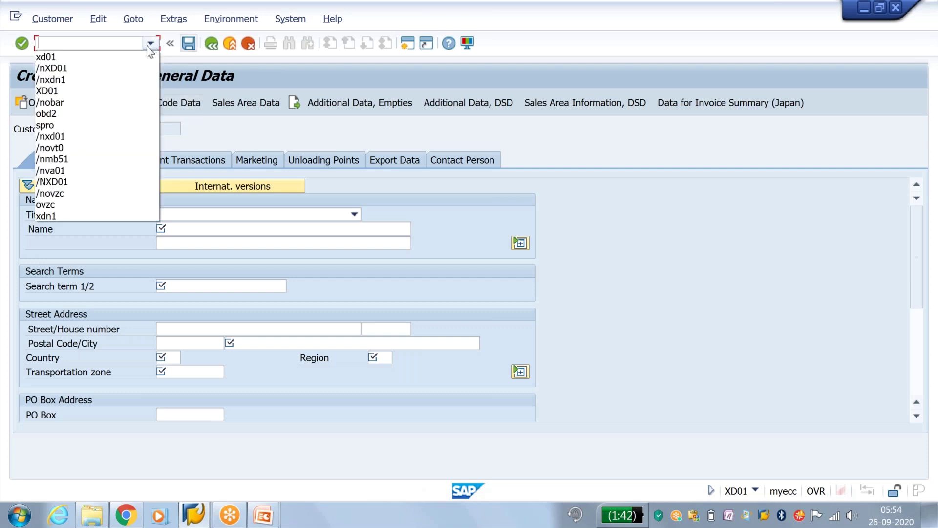
pyautogui.click(143, 68)
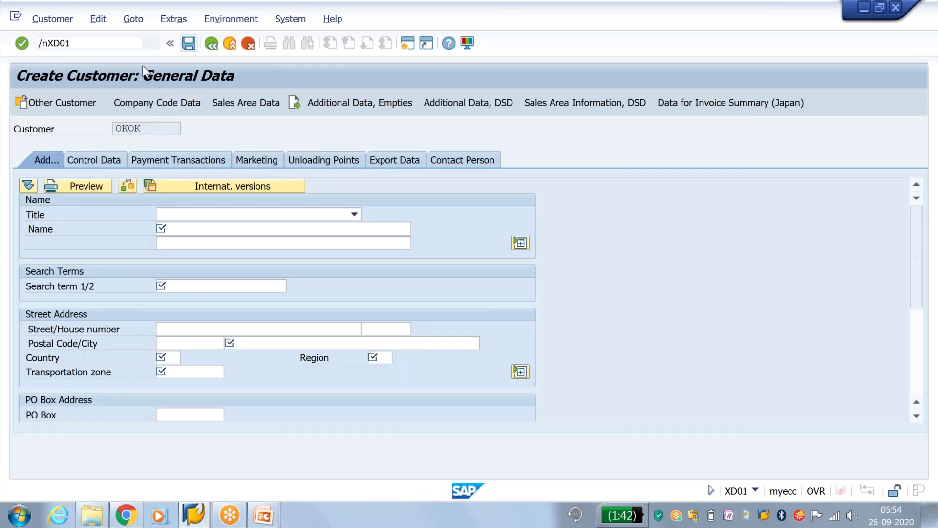
pyautogui.press('Return')
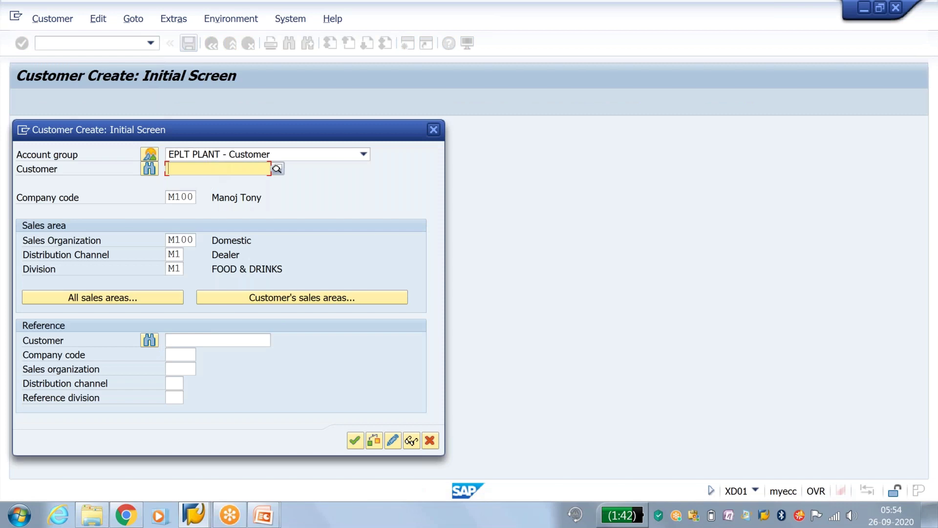
pyautogui.press('BackSpace')
pyautogui.click(178, 181)
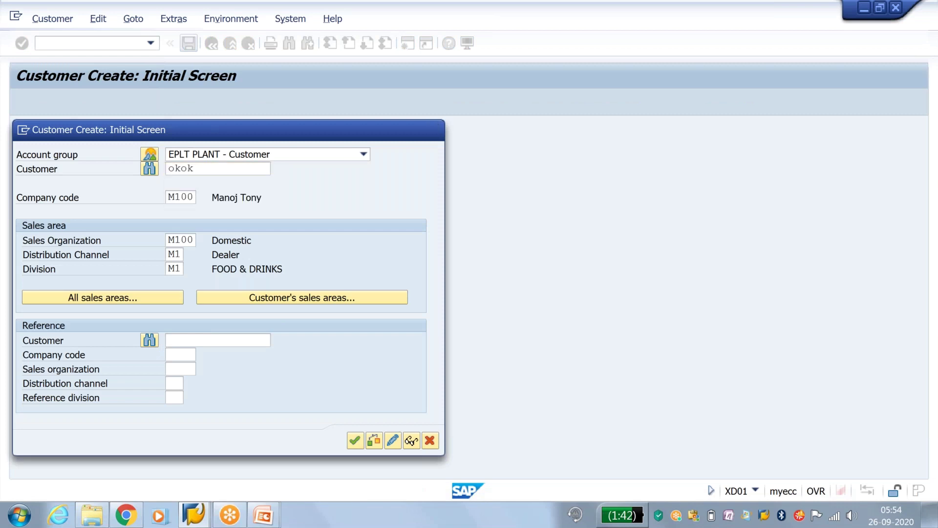
pyautogui.press('Return')
pyautogui.doubleClick(143, 127)
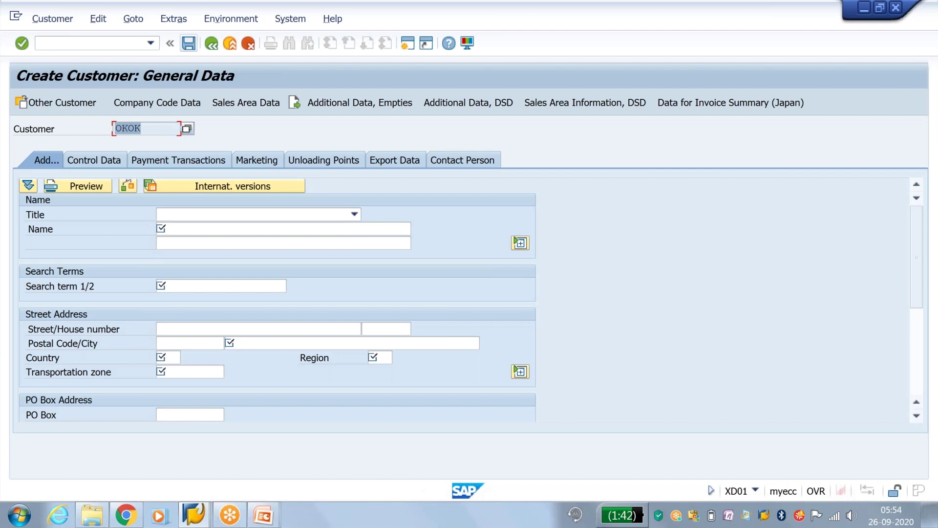
# Switch to the PowerPoint slide show and review the external number types.
pyautogui.hotkey('alt', 'Tab')
pyautogui.moveTo(263, 515)
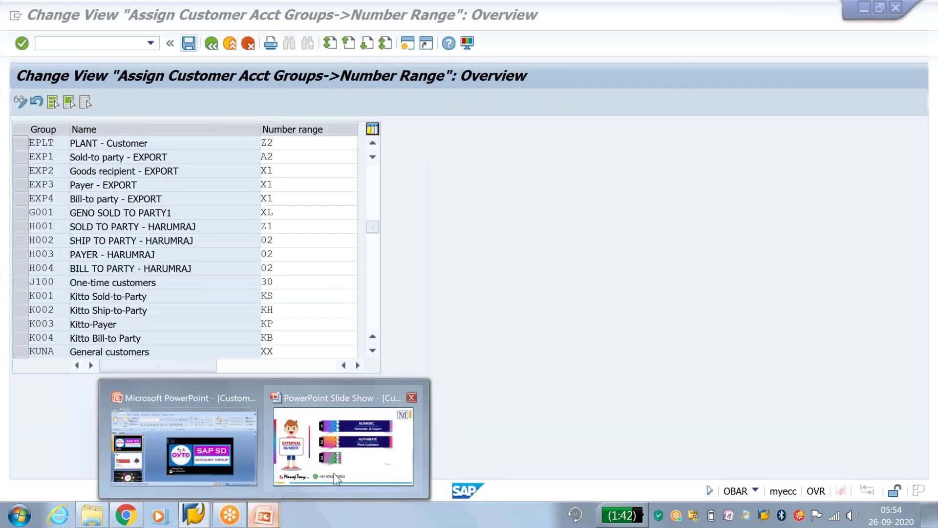
pyautogui.click(336, 479)
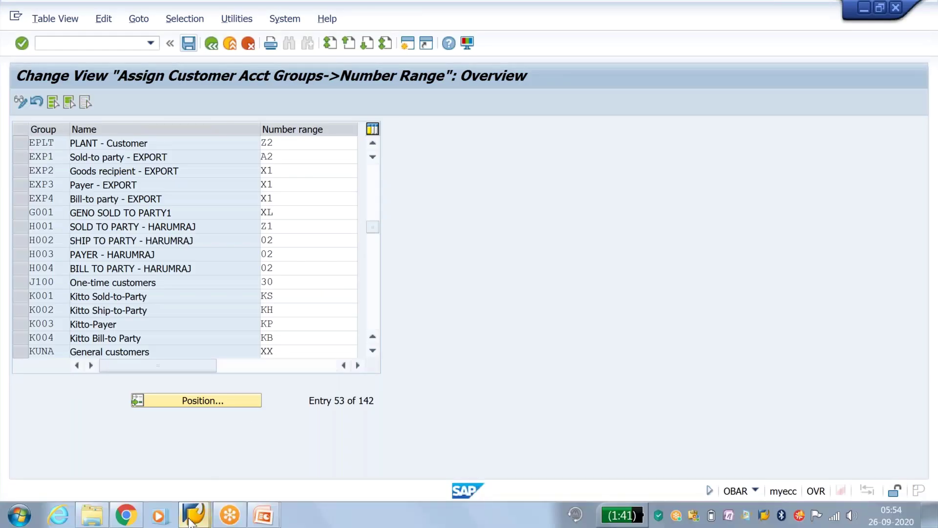
# Switch to Maintain Intervals: Customer, change interval Z2 to run from AAAAAAA000 to ZZZZZZZ999, and save it.
pyautogui.click(192, 518)
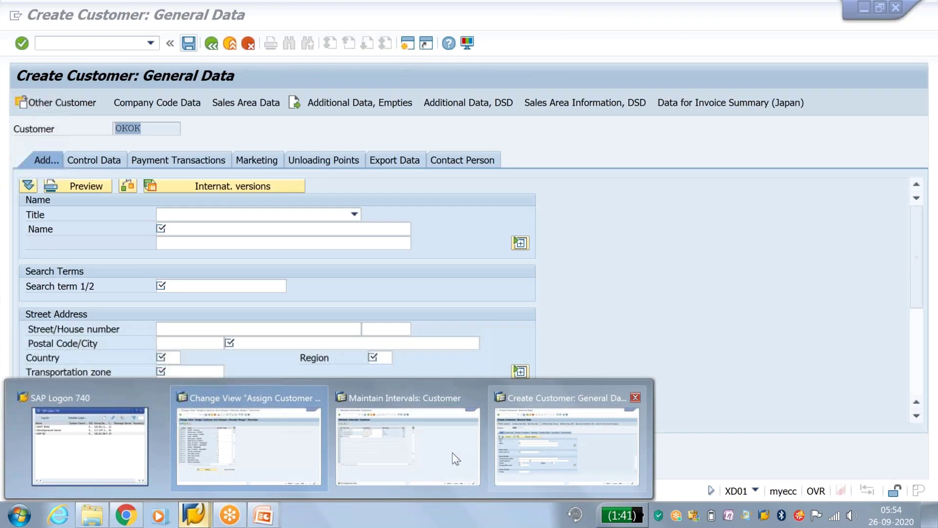
pyautogui.click(453, 456)
pyautogui.click(145, 184)
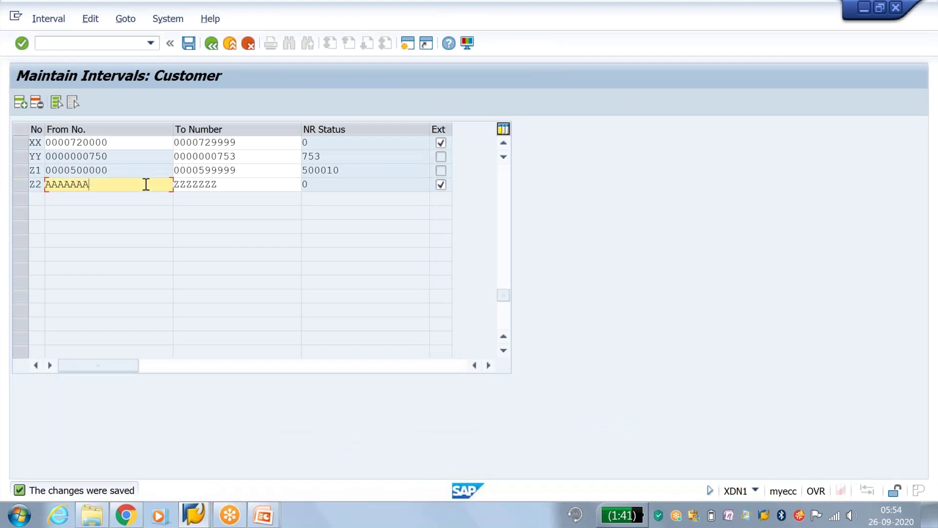
pyautogui.write('000')
pyautogui.click(233, 186)
pyautogui.write('999')
pyautogui.click(189, 45)
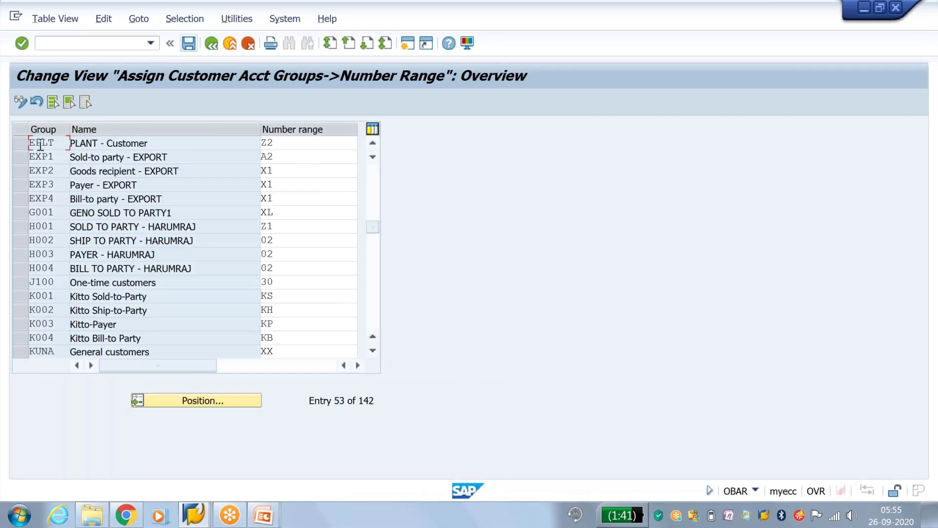
# Check the EPLT assignment, restart customer creation with /nXD01, and test an alphanumeric customer number for account group EPLT.
pyautogui.doubleClick(41, 143)
pyautogui.click(194, 515)
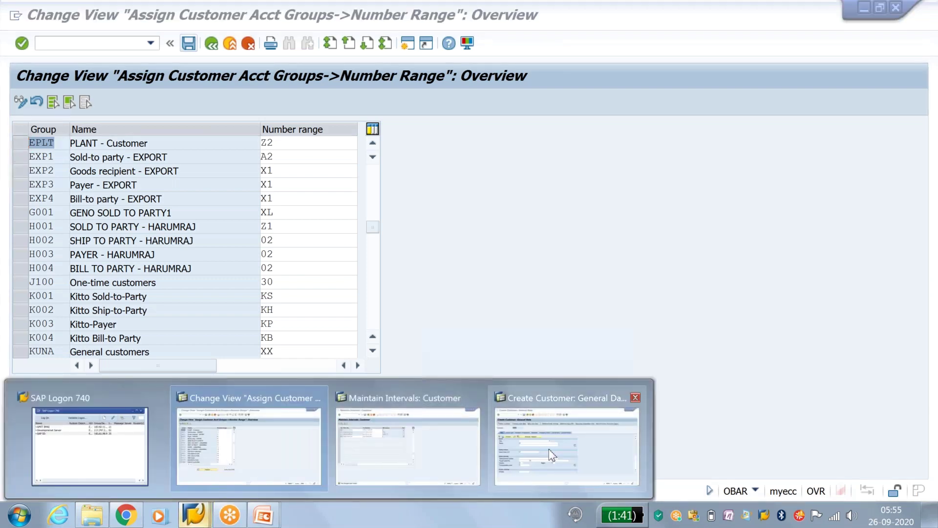
pyautogui.click(552, 454)
pyautogui.click(150, 43)
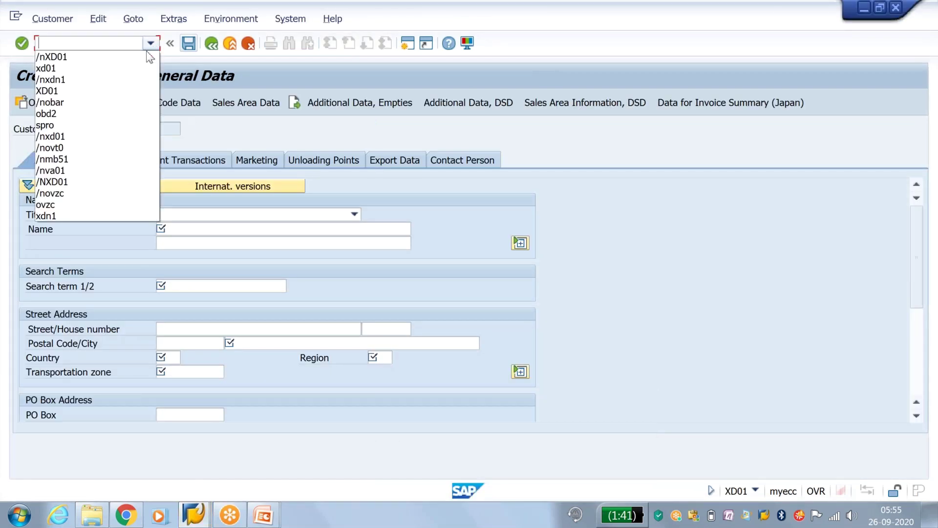
pyautogui.click(150, 57)
pyautogui.press('Return')
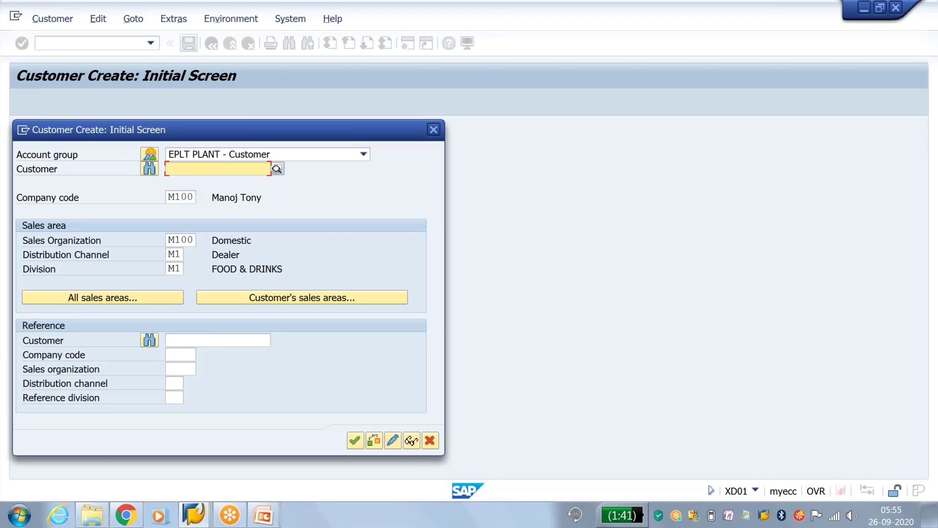
pyautogui.write('m100')
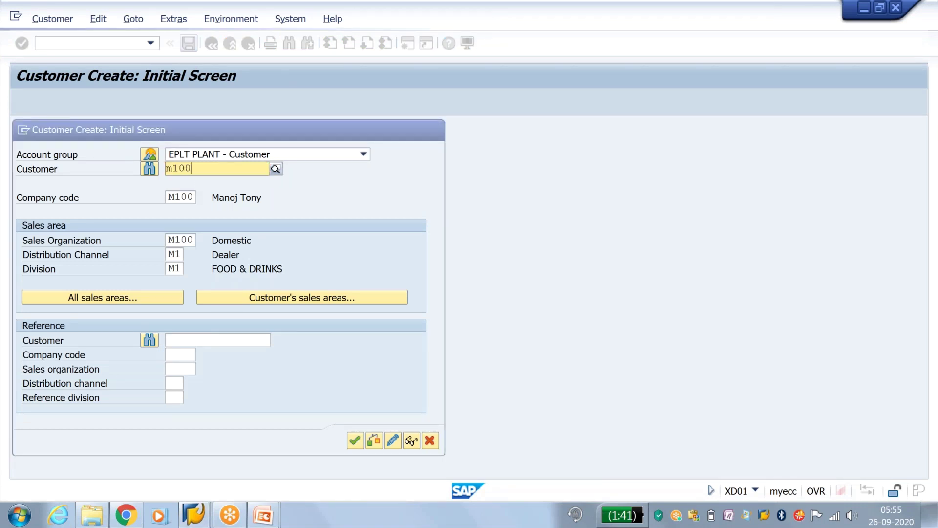
pyautogui.press('Return')
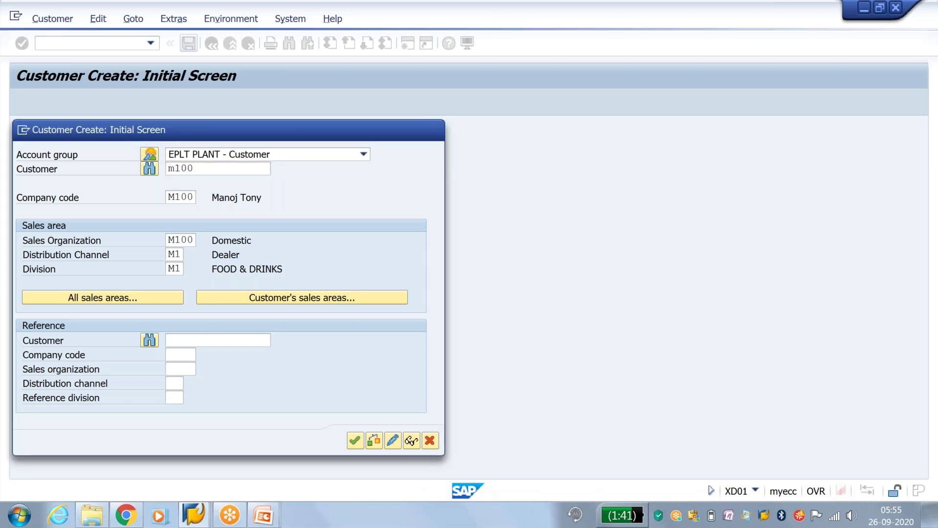
pyautogui.write('m100')
pyautogui.press('Return')
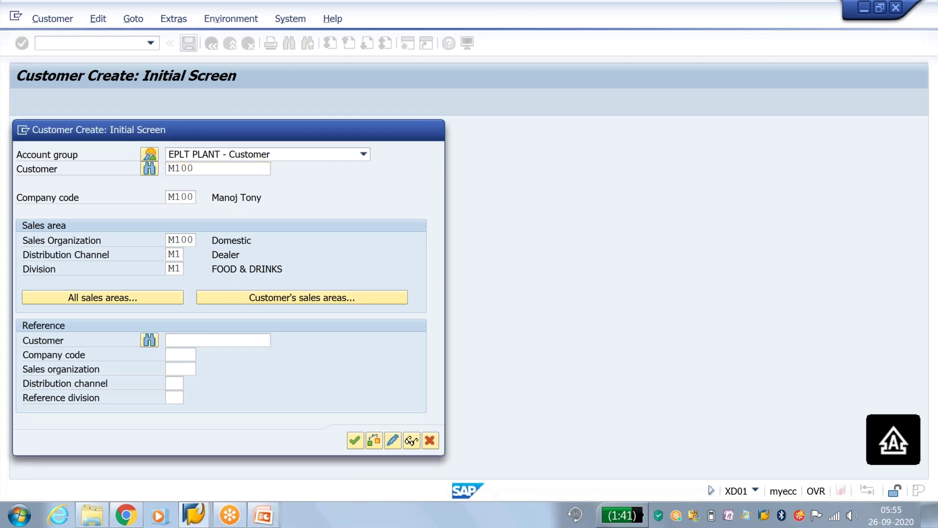
pyautogui.moveTo(145, 129); pyautogui.dragTo(105, 126)
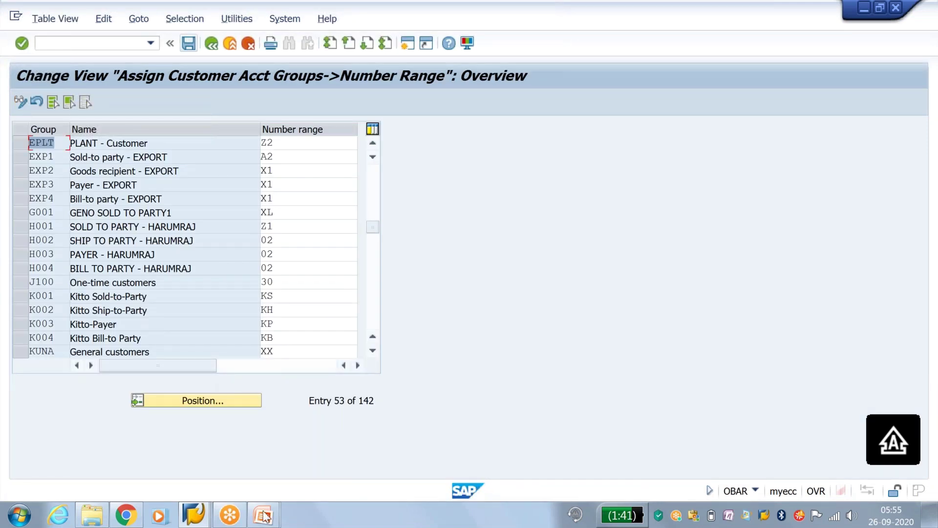
# Review the external number slide in PowerPoint and return to Maintain Intervals: Customer in SAP.
pyautogui.moveTo(264, 517)
pyautogui.moveTo(270, 490)
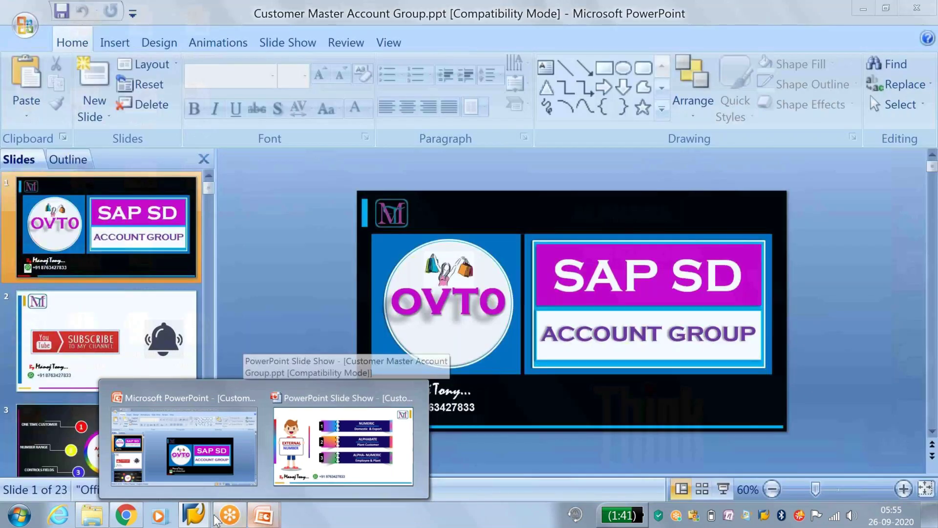
pyautogui.moveTo(195, 515)
pyautogui.click(291, 446)
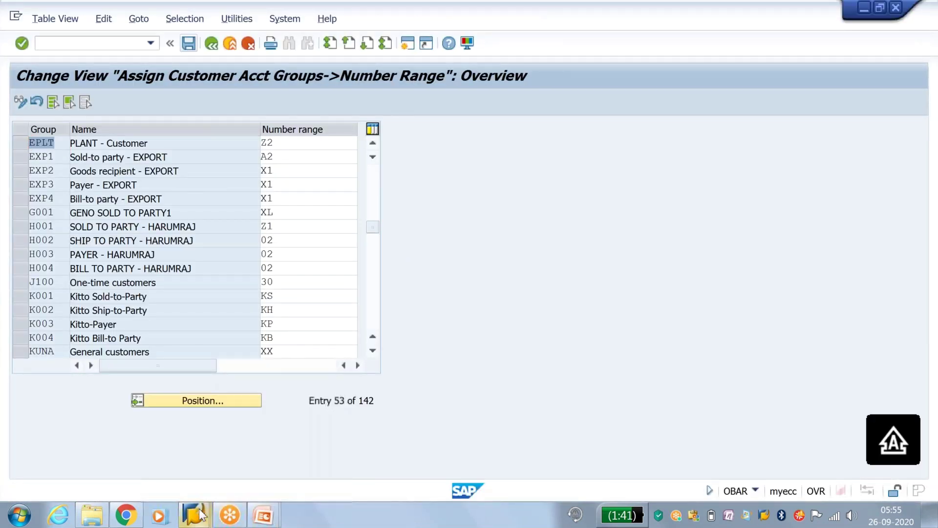
pyautogui.click(394, 433)
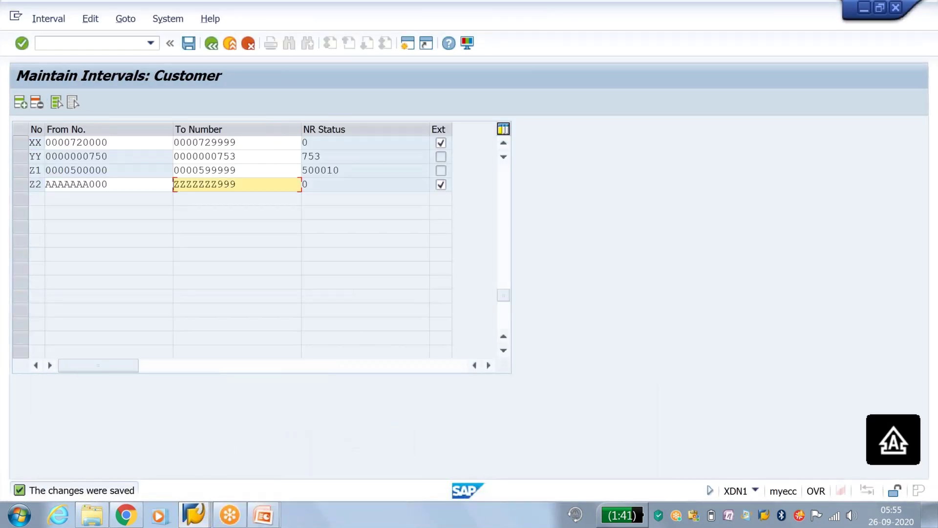
# Open an additional SAP session and start the general table display with transaction SE16N.
pyautogui.click(408, 44)
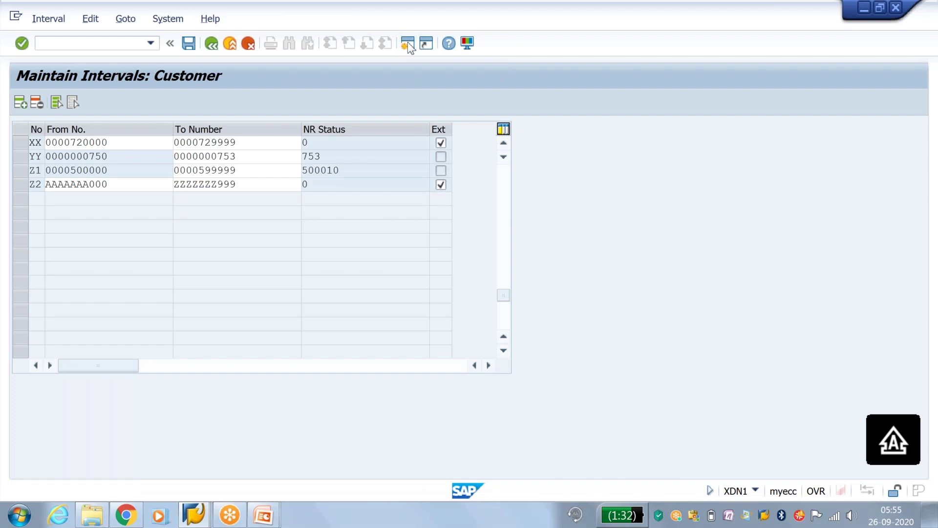
pyautogui.hotkey('alt', 'Tab')
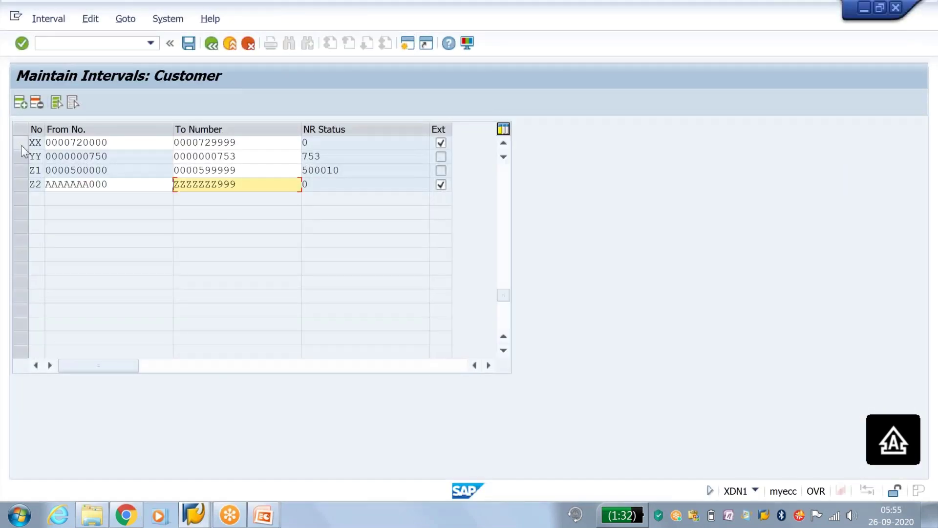
pyautogui.click(209, 513)
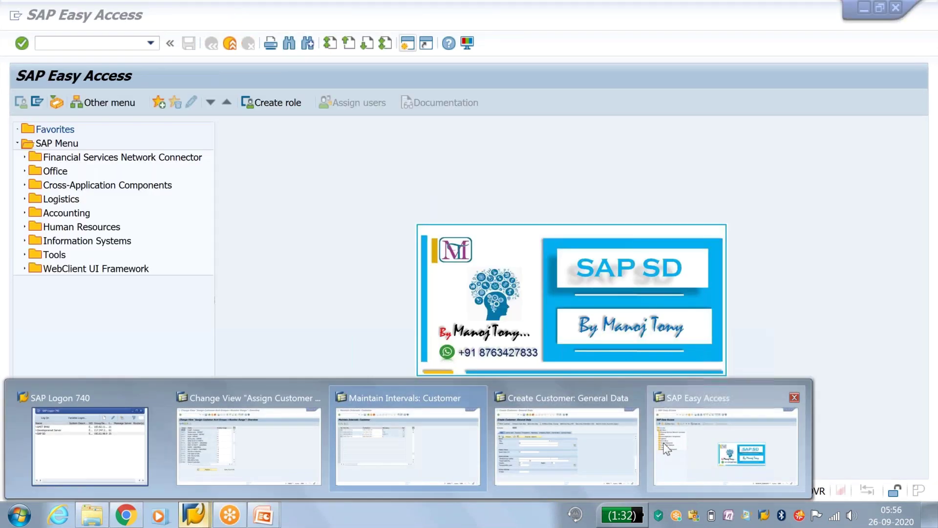
pyautogui.click(667, 448)
pyautogui.click(81, 42)
pyautogui.write('SE16N')
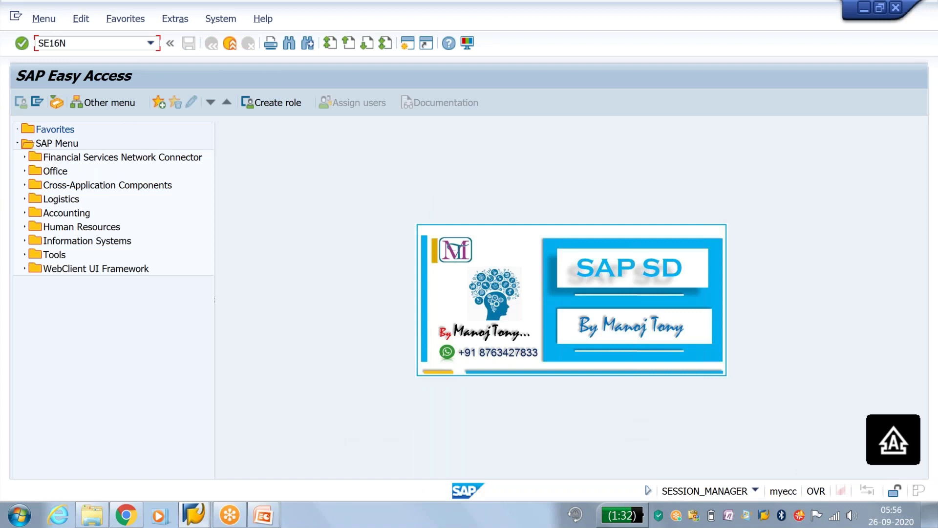
pyautogui.press('Return')
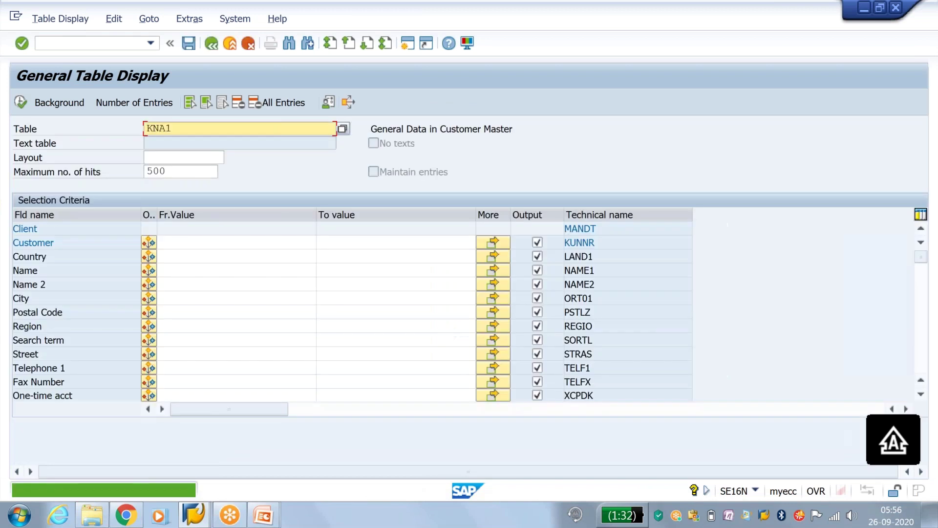
# Display the KNA1 entries for customers 4000 to 4999 without a hit limit, examine the Customer column, and return to the selection screen.
pyautogui.click(173, 244)
pyautogui.write('4000')
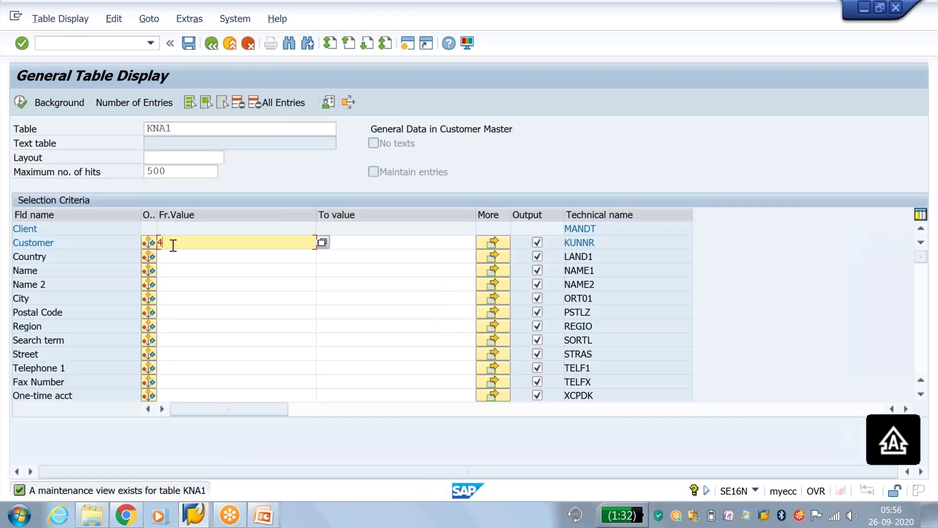
pyautogui.press('Tab')
pyautogui.write('4999')
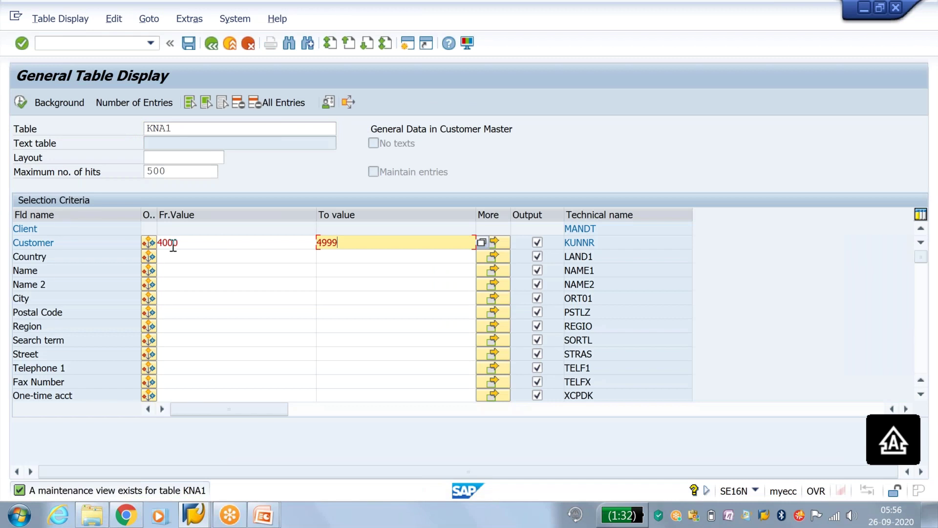
pyautogui.click(169, 171)
pyautogui.moveTo(168, 172); pyautogui.dragTo(137, 172)
pyautogui.press('BackSpace')
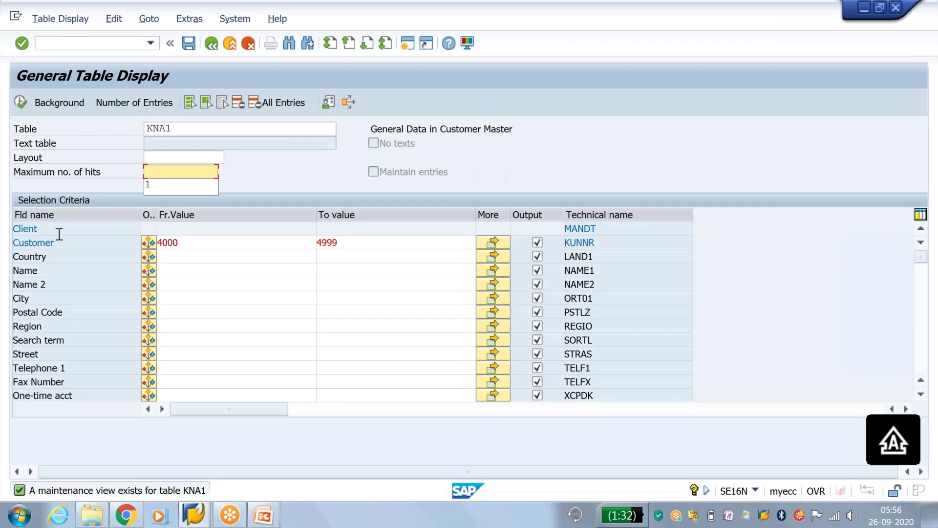
pyautogui.click(21, 104)
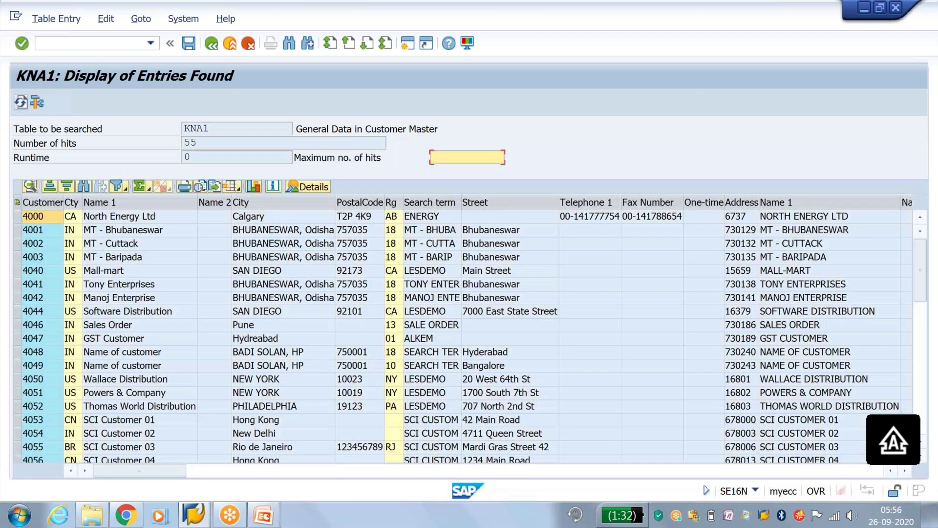
pyautogui.click(43, 202)
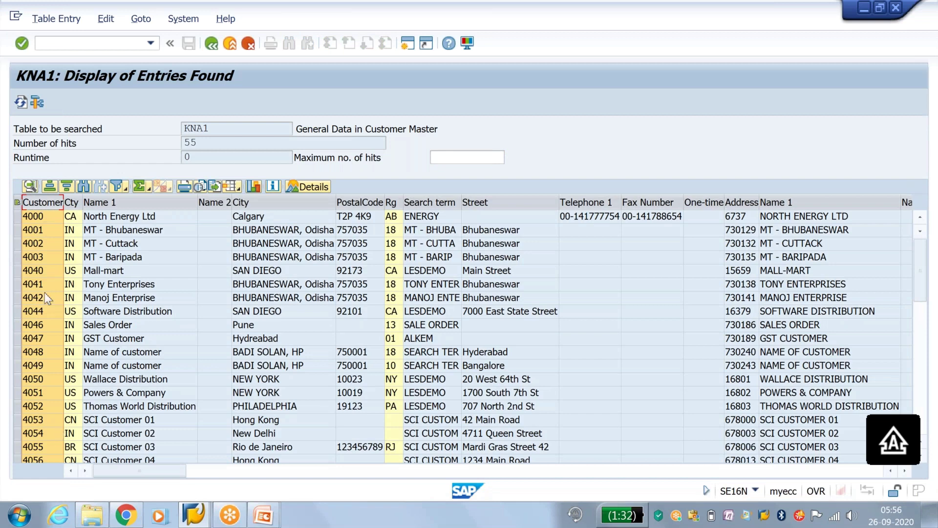
pyautogui.click(213, 48)
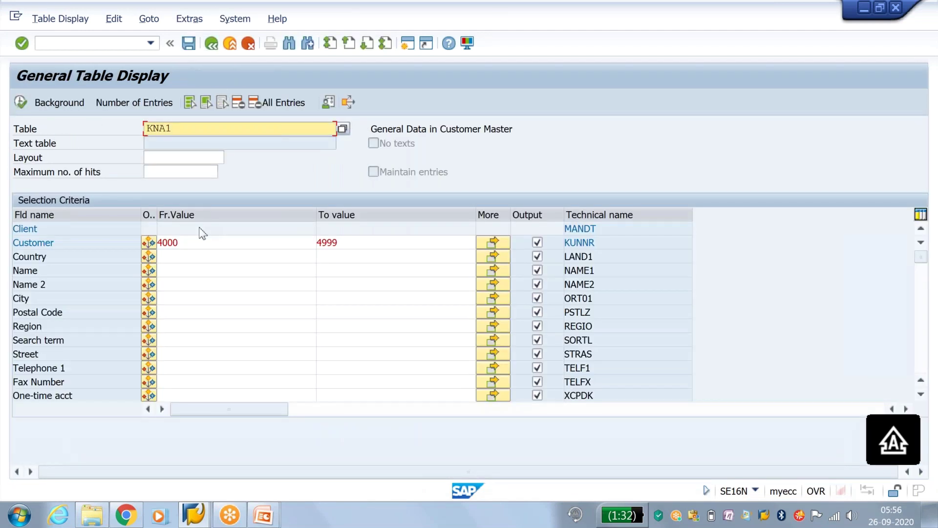
# Compare the KNA1 customer selection with the XX, YY, Z1 and Z2 number intervals and return to Maintain Intervals: Customer.
pyautogui.doubleClick(191, 246)
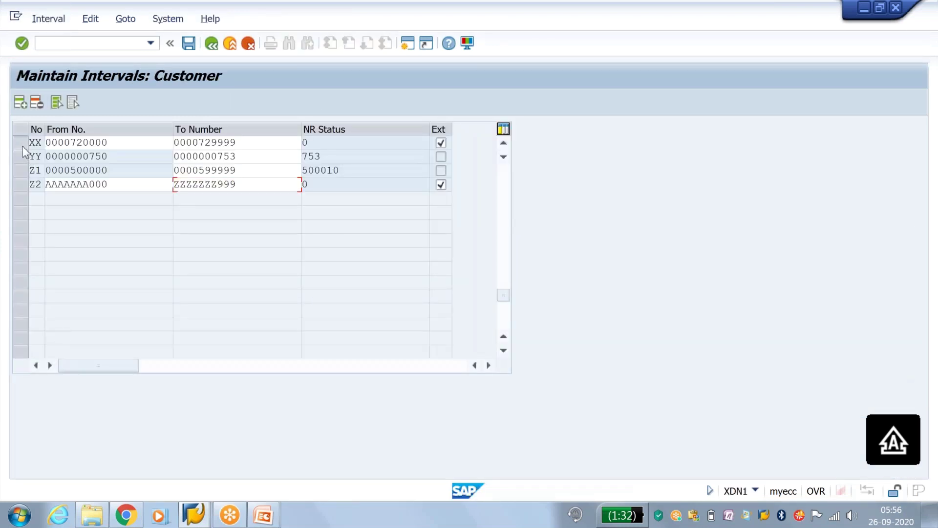
pyautogui.click(23, 147)
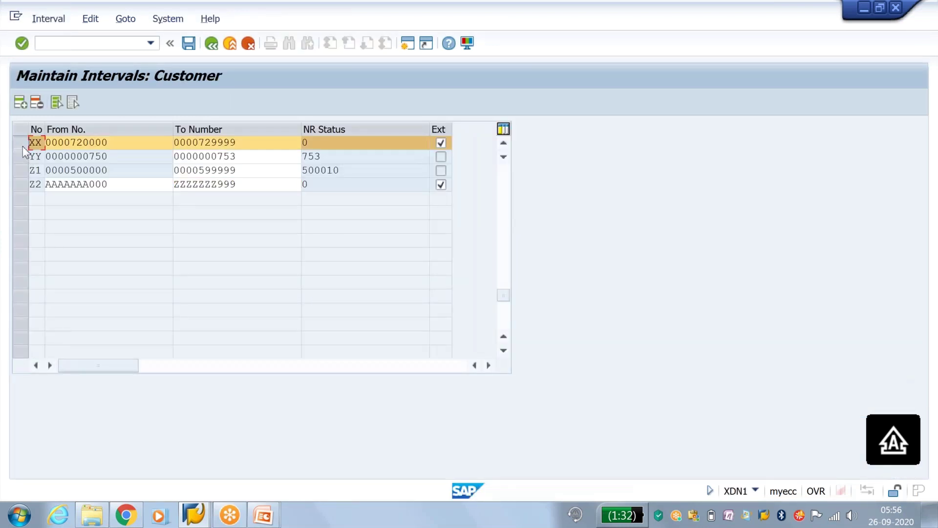
pyautogui.click(22, 147)
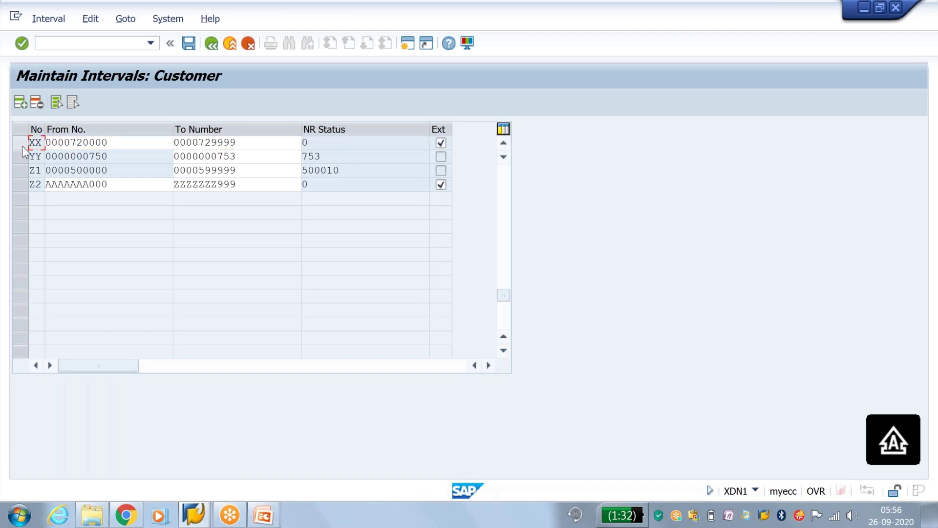
pyautogui.hotkey('alt', 'Tab')
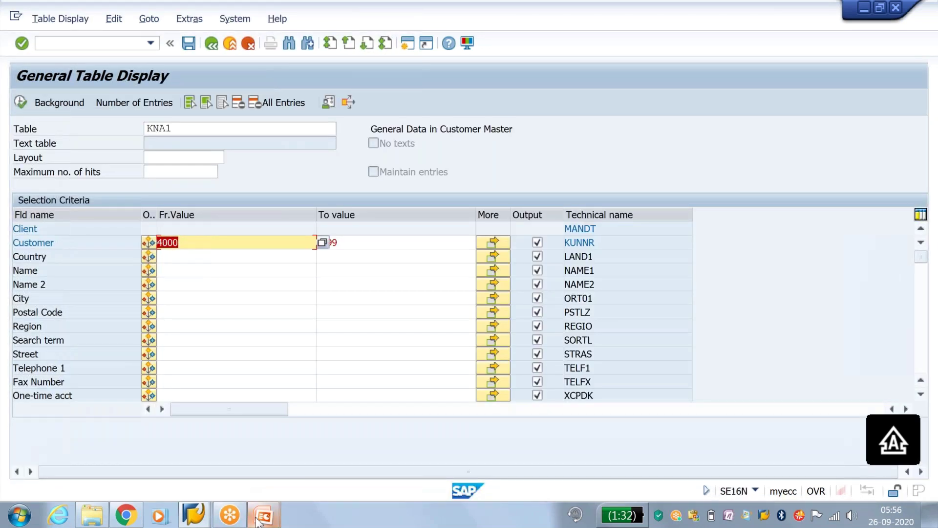
pyautogui.moveTo(210, 518)
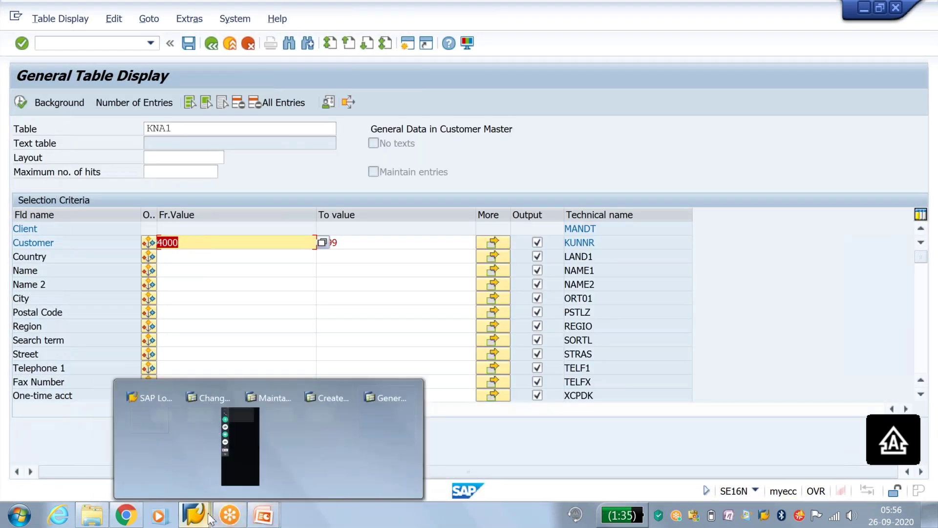
pyautogui.moveTo(602, 442)
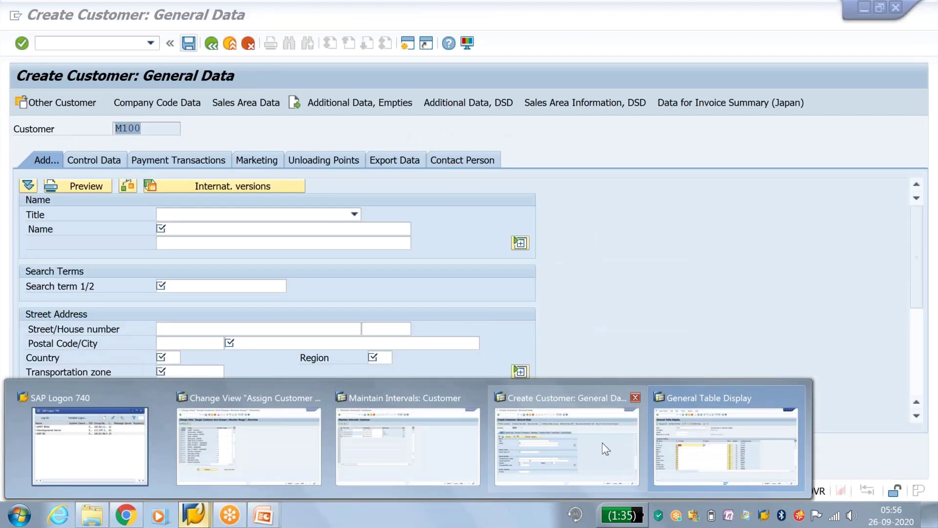
pyautogui.click(408, 446)
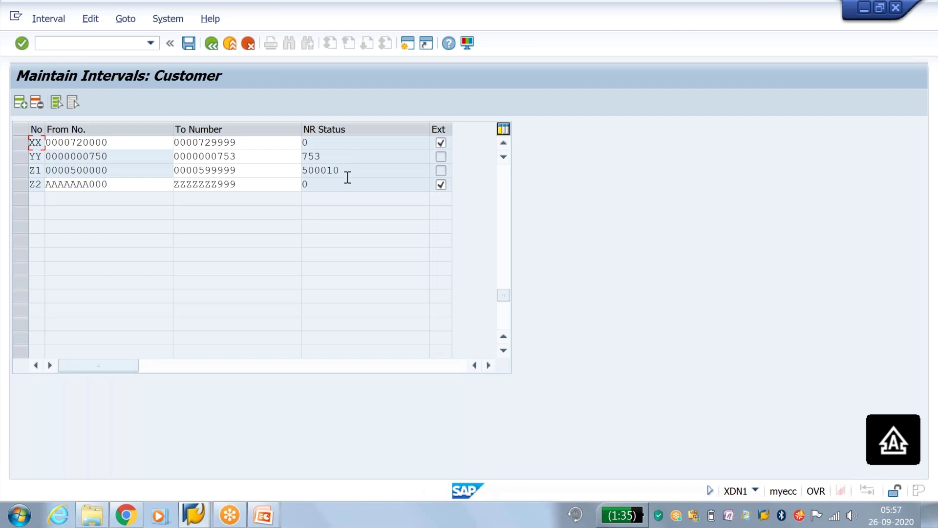
# View the external number slide and the slide after it in the PowerPoint slide show, and return to Maintain Intervals: Customer in SAP.
pyautogui.click(139, 43)
pyautogui.moveTo(263, 515)
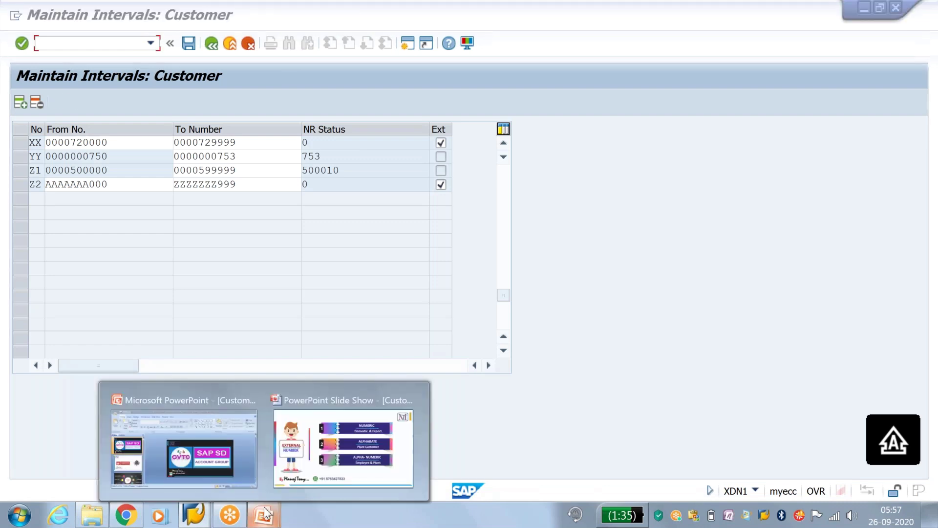
pyautogui.click(348, 440)
pyautogui.press('Right')
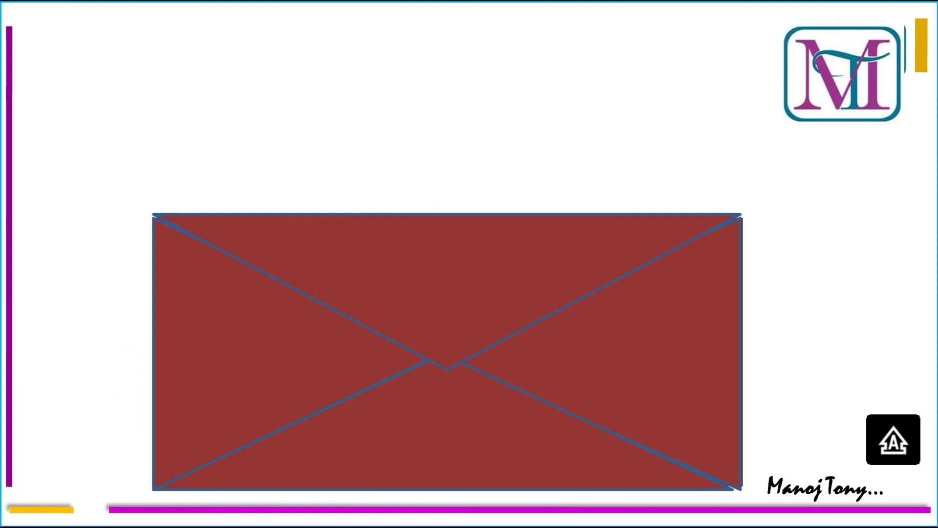
pyautogui.press('Left')
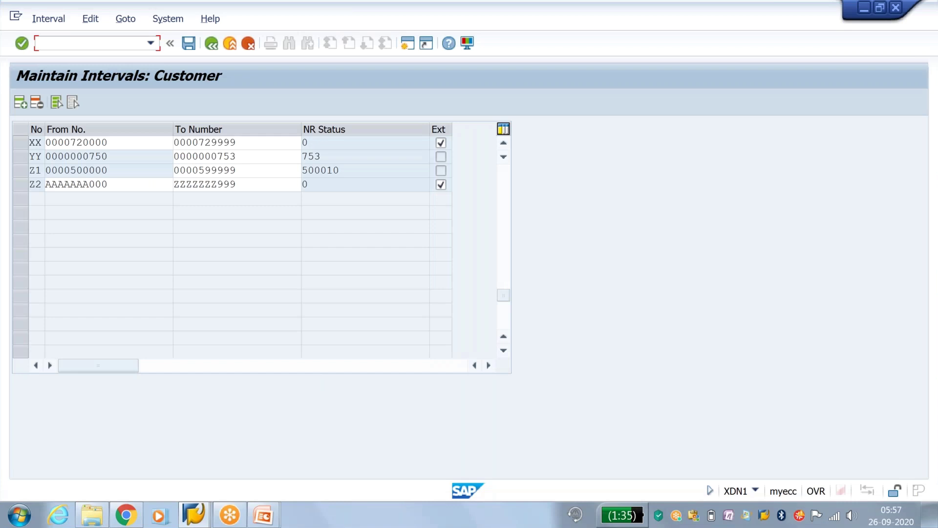
# Start sales order creation with /nva01 and open a consignment fill-up (CF) for sales area M100 / M1 / M1.
pyautogui.write('/nva01')
pyautogui.press('Return')
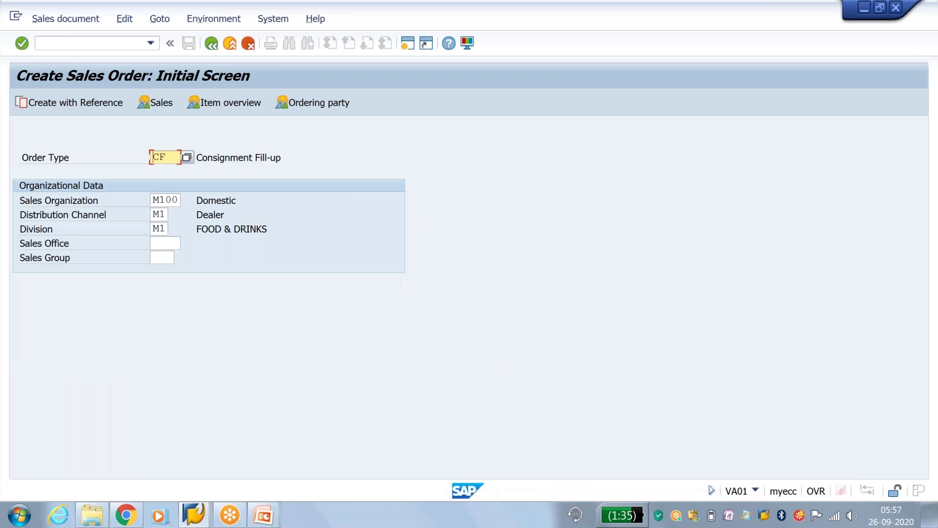
pyautogui.press('Return')
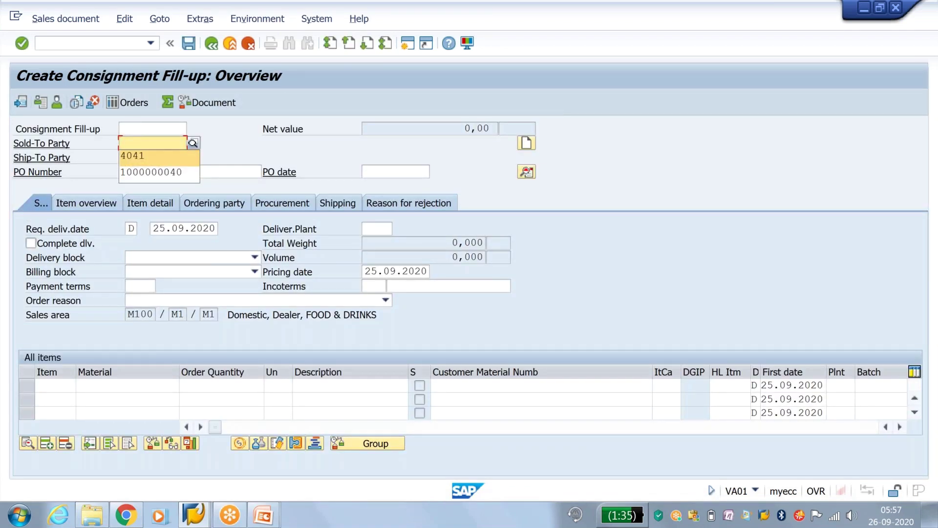
# Enter the customer number of the sold-to party in the consignment fill-up, correcting the first number tried.
pyautogui.write('1050')
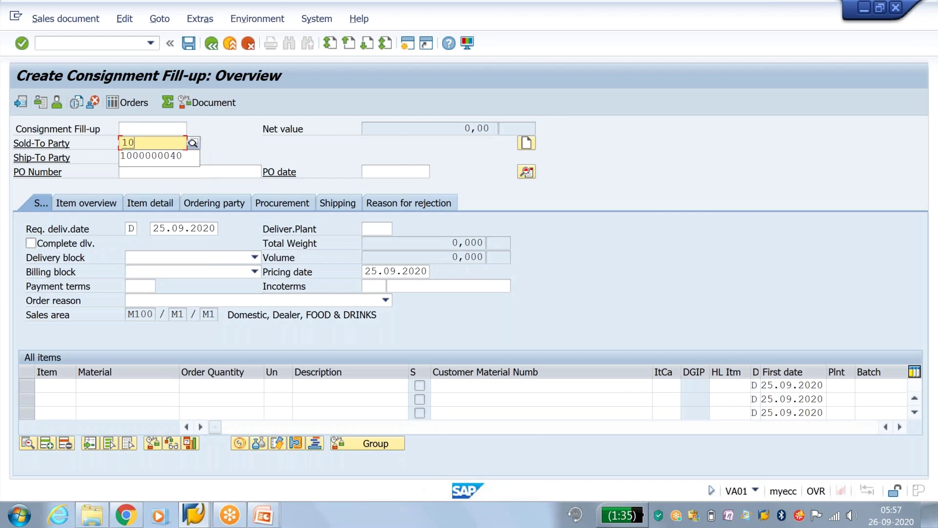
pyautogui.press('Return')
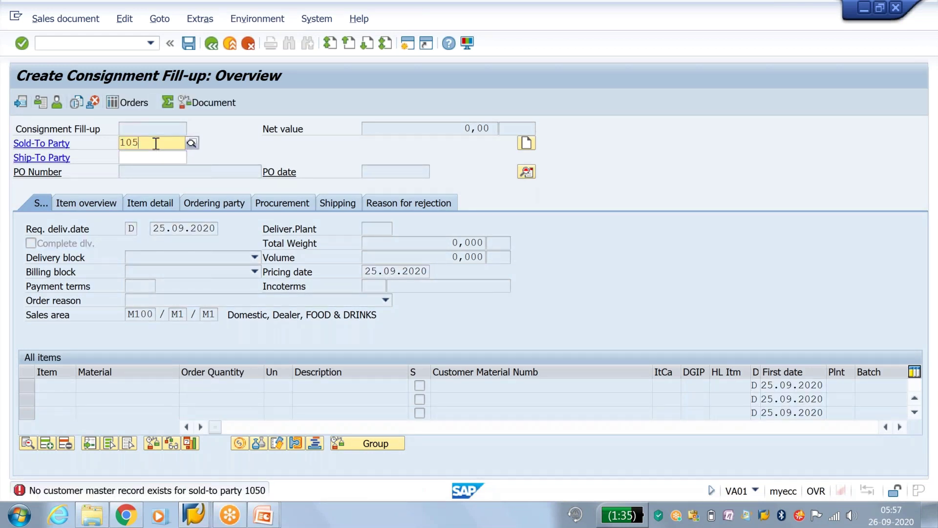
pyautogui.press('BackSpace')
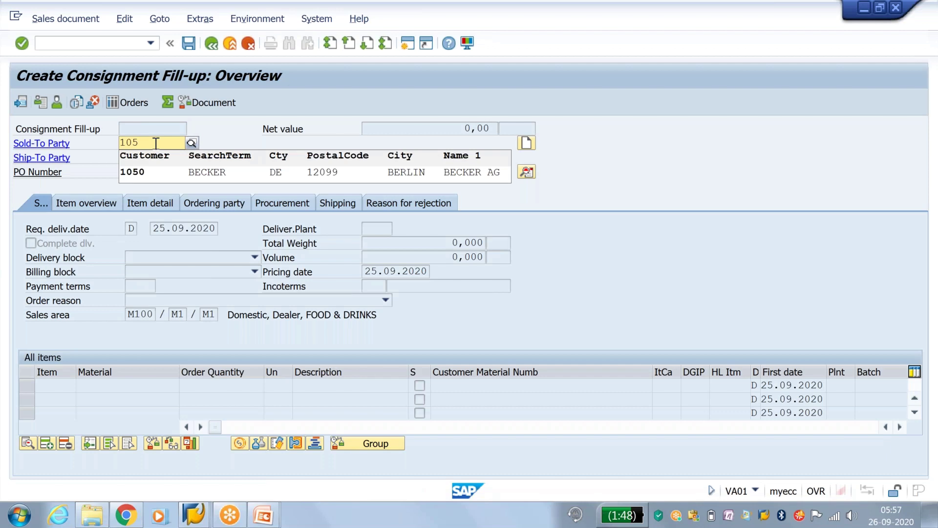
pyautogui.press('BackSpace')
pyautogui.write('47')
pyautogui.press('Return')
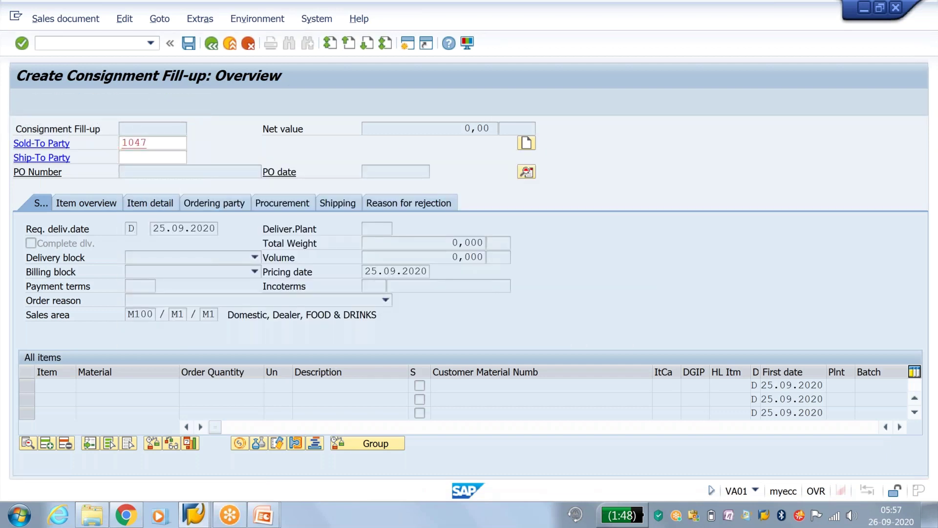
pyautogui.press('BackSpace')
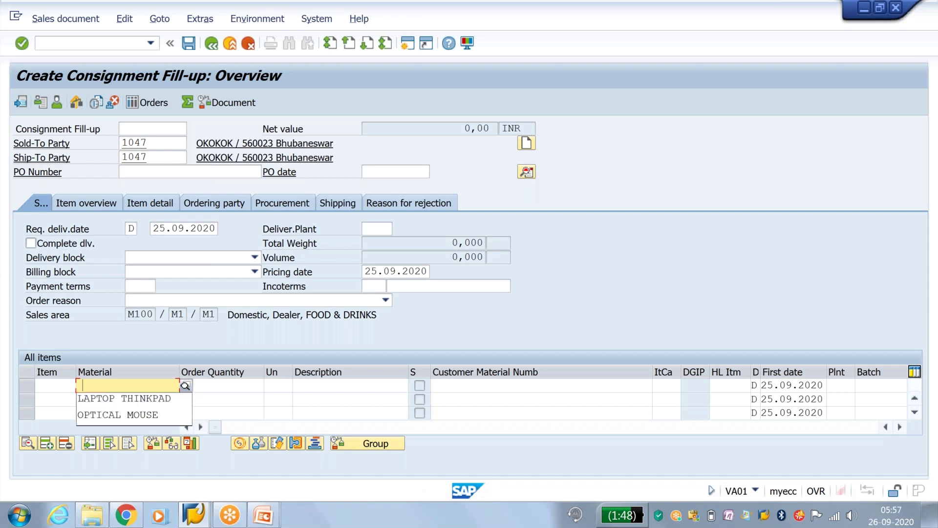
# Add LAPTOP THINKPAD and OPTICAL MOUSE as order items with an order quantity of 1 each.
pyautogui.press('Down')
pyautogui.press('Tab')
pyautogui.write('1')
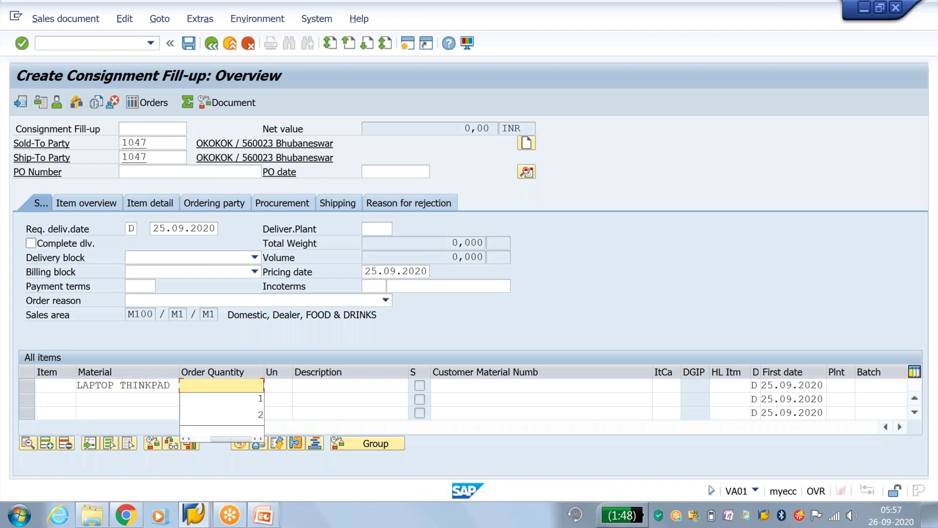
pyautogui.click(157, 397)
pyautogui.press('Down')
pyautogui.press('Down')
pyautogui.press('Tab')
pyautogui.write('1')
pyautogui.press('Return')
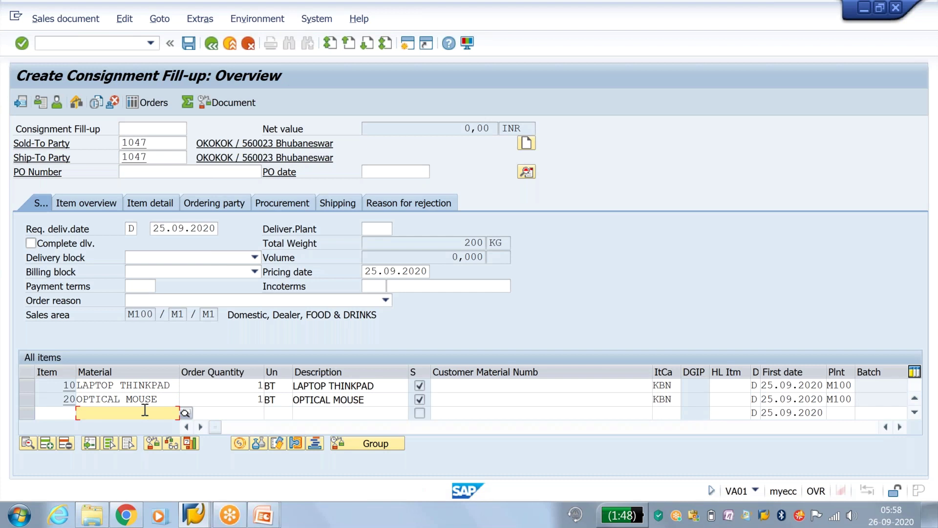
# Add HEAD PHONE as a third order item with quantity 1 and save the consignment fill-up.
pyautogui.write('head')
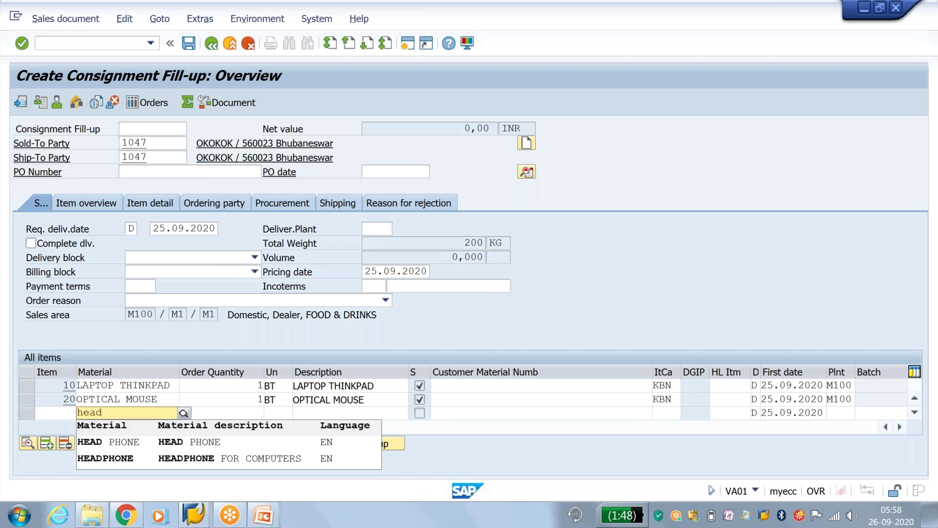
pyautogui.click(145, 445)
pyautogui.press('Return')
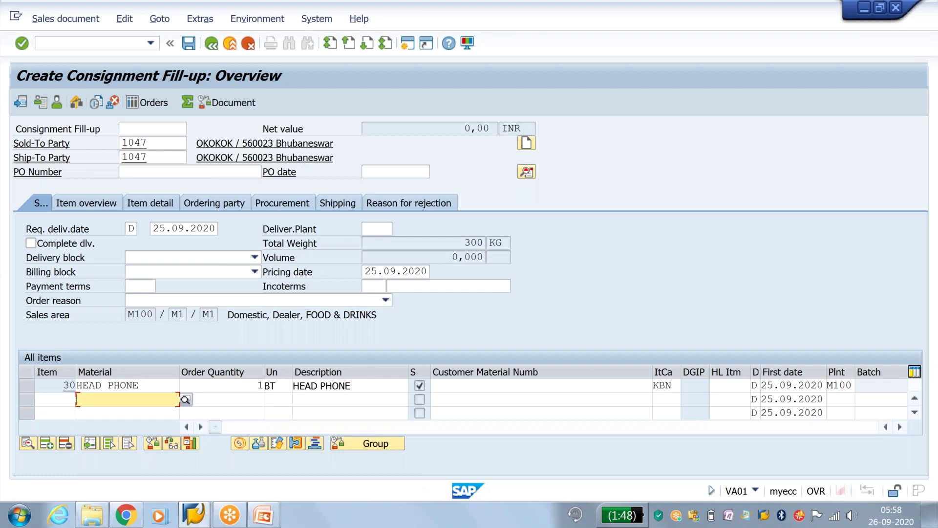
pyautogui.click(192, 46)
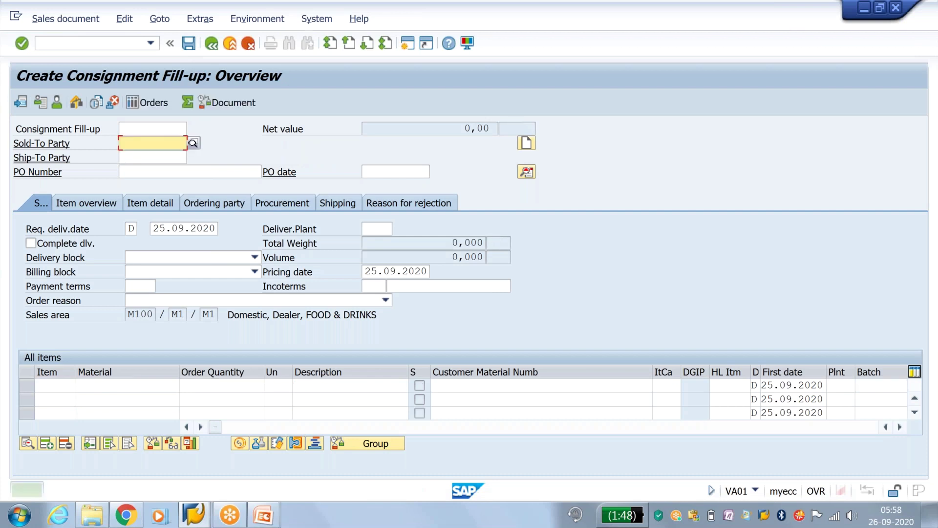
# Create an outbound delivery for the saved consignment fill-up from shipping point M100.
pyautogui.click(65, 19)
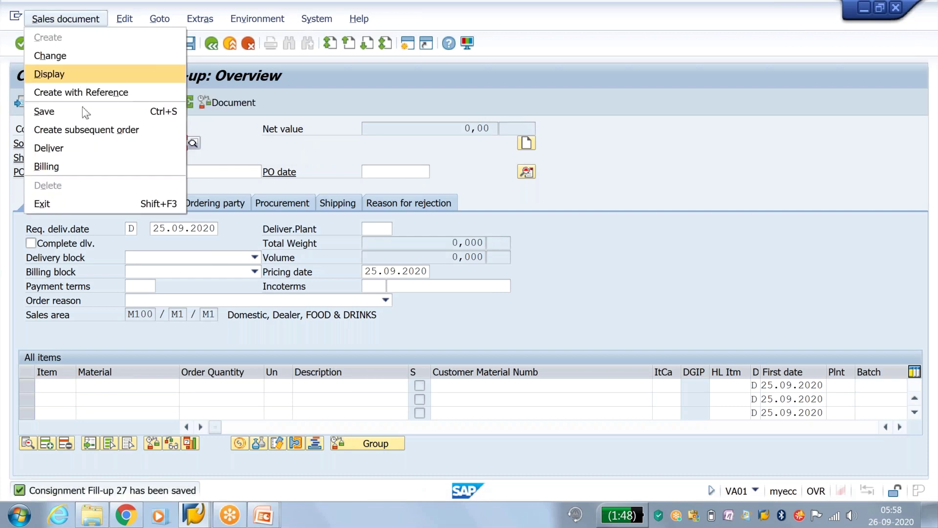
pyautogui.click(86, 148)
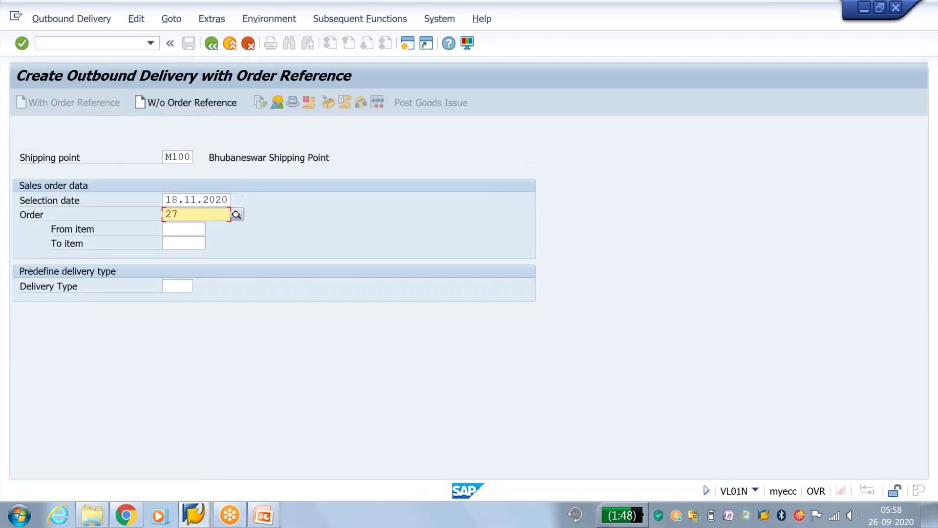
pyautogui.press('Return')
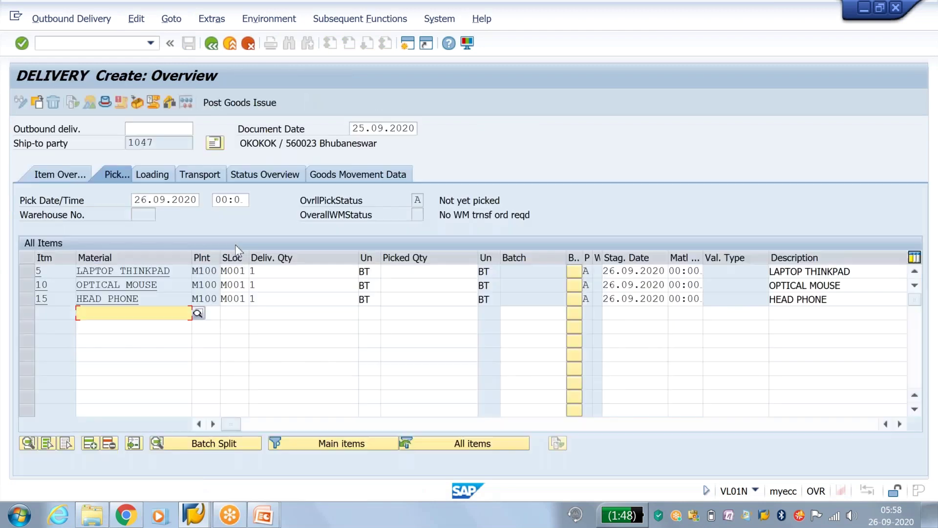
# Set the picked quantity to 1 for all three delivery items and post the goods issue.
pyautogui.click(386, 272)
pyautogui.write('1')
pyautogui.click(391, 283)
pyautogui.write('1')
pyautogui.click(392, 299)
pyautogui.write('1')
pyautogui.press('Return')
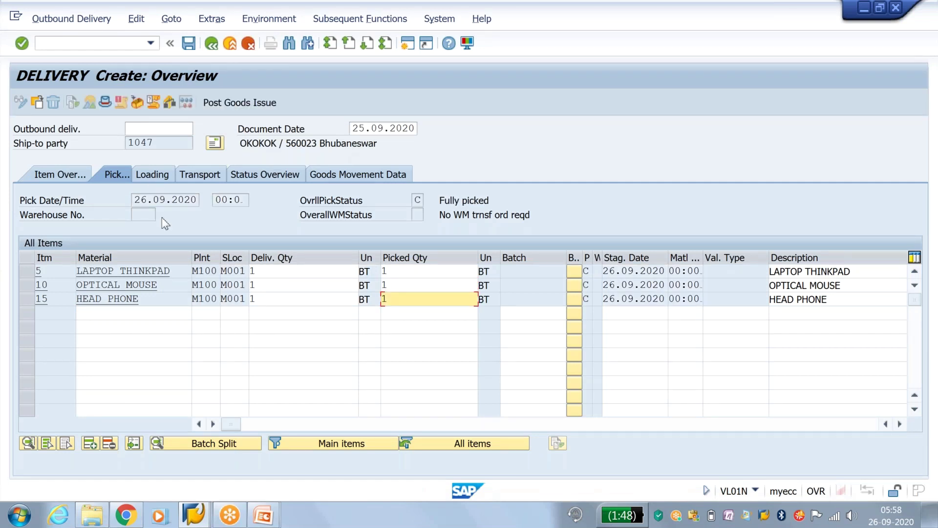
pyautogui.doubleClick(157, 142)
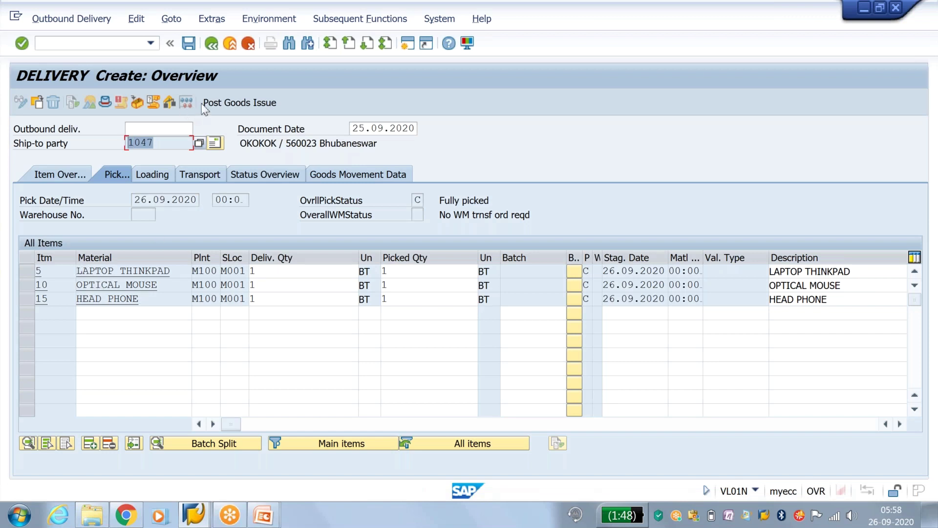
pyautogui.click(228, 104)
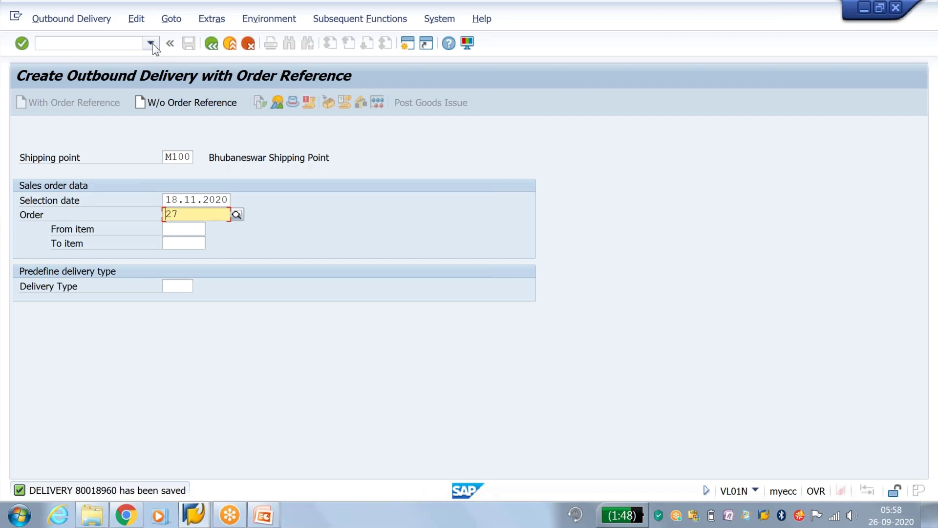
# Start the Material Document List with transaction /nmb51 from the command history.
pyautogui.click(151, 43)
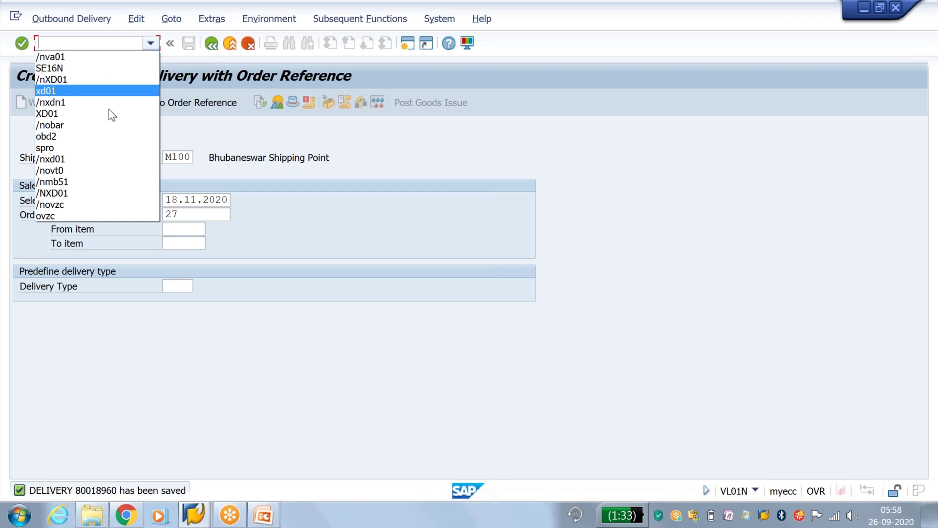
pyautogui.click(90, 182)
pyautogui.press('Return')
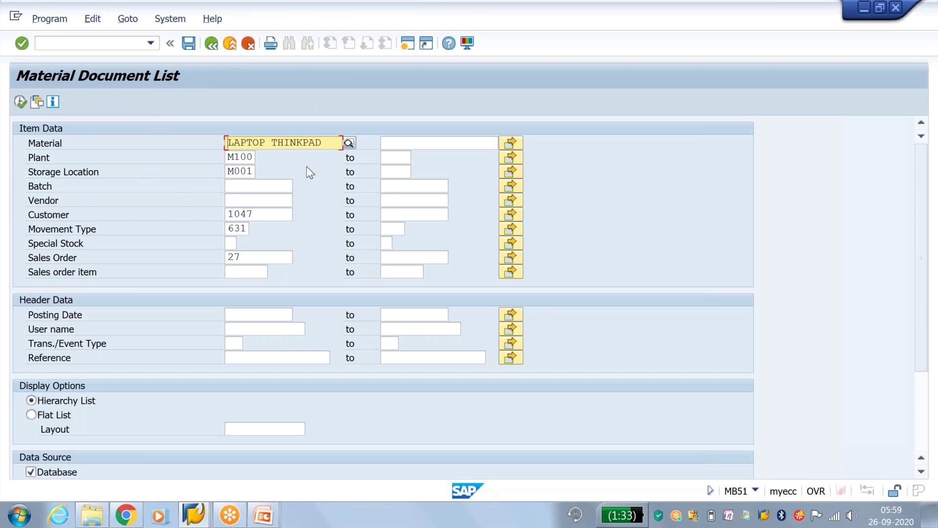
# Add OPTICAL MOUSE and HEAD PHONE to LAPTOP THINKPAD in the multiple material selection and apply it.
pyautogui.click(510, 143)
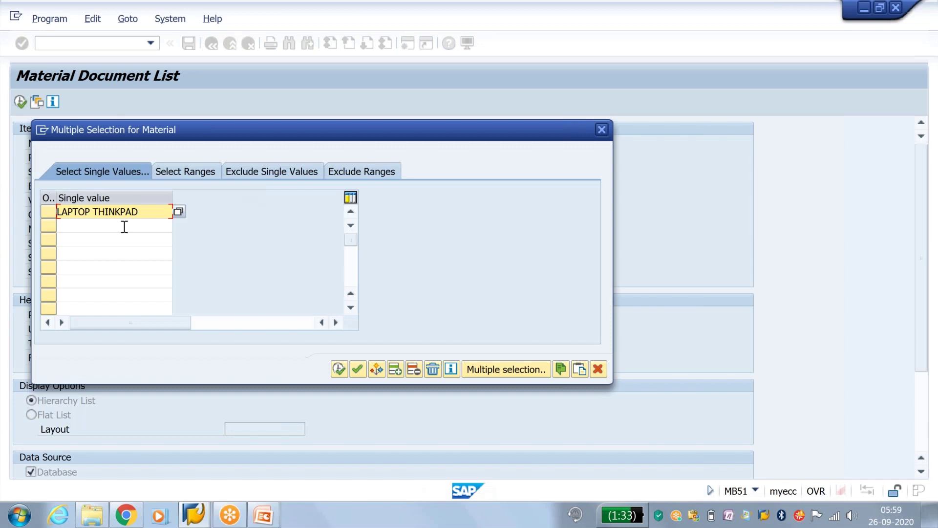
pyautogui.click(124, 226)
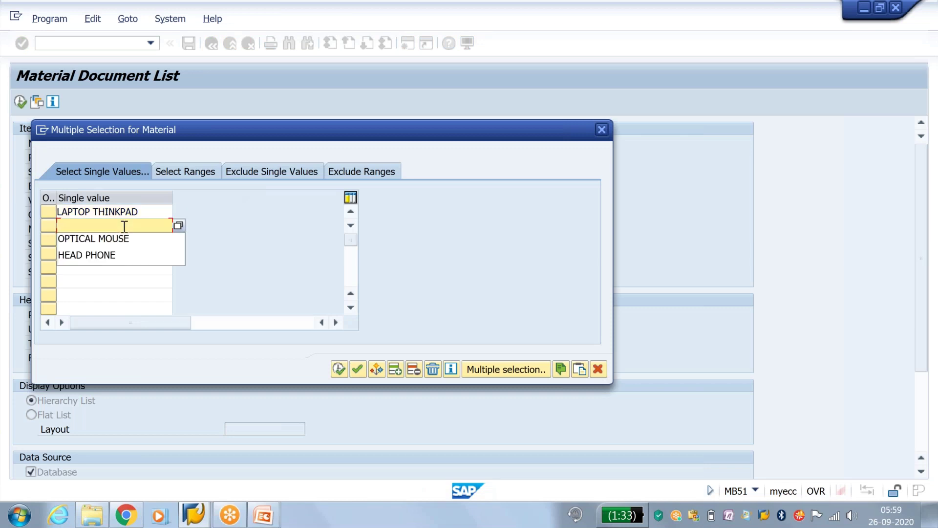
pyautogui.click(118, 238)
pyautogui.click(118, 239)
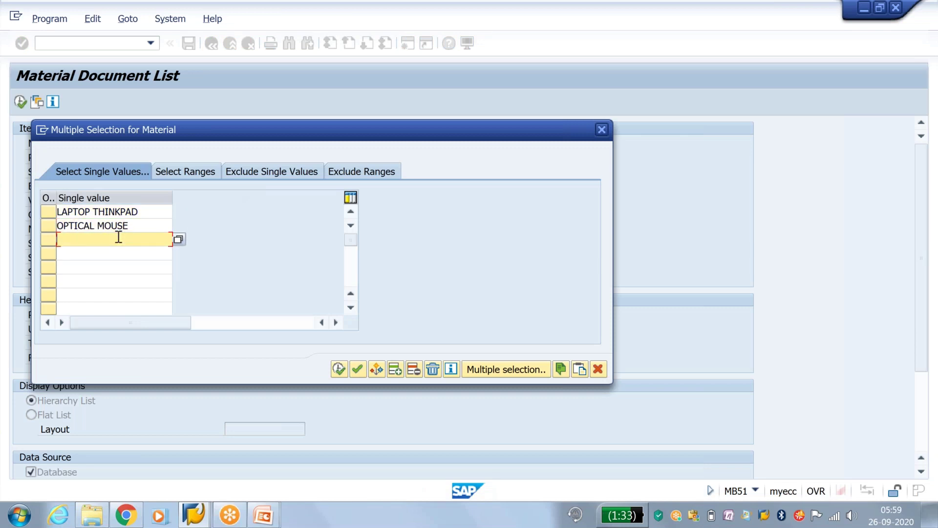
pyautogui.click(125, 265)
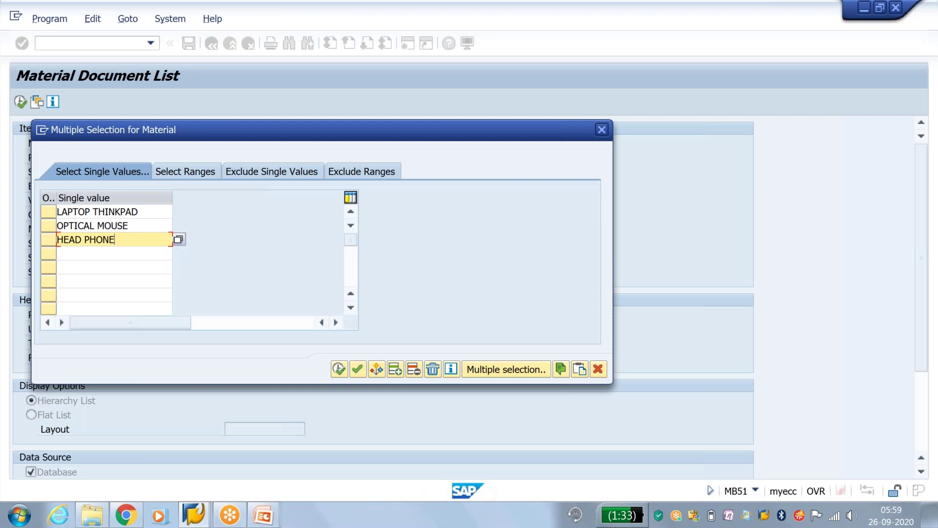
pyautogui.click(337, 368)
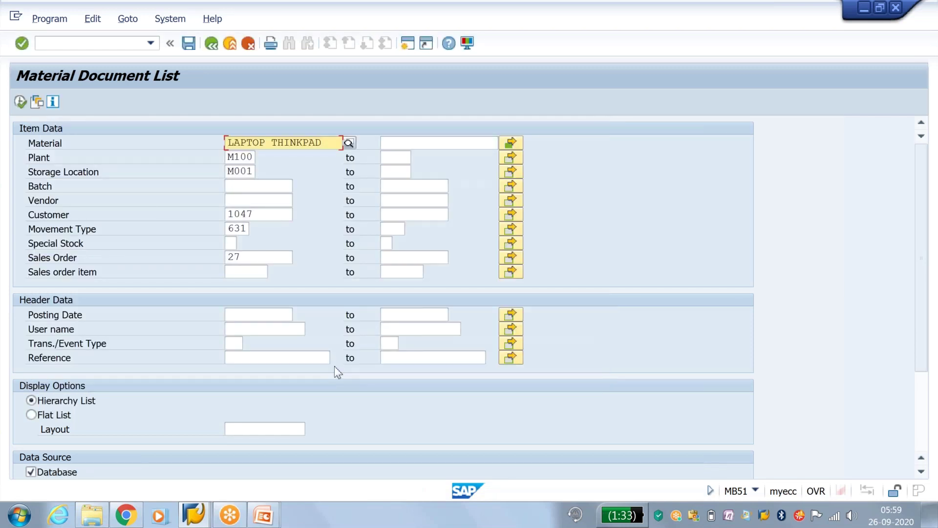
# Run the material document list with the current criteria, and again after loading the EMPLOYEE selection variant, returning to the selection screen.
pyautogui.click(20, 102)
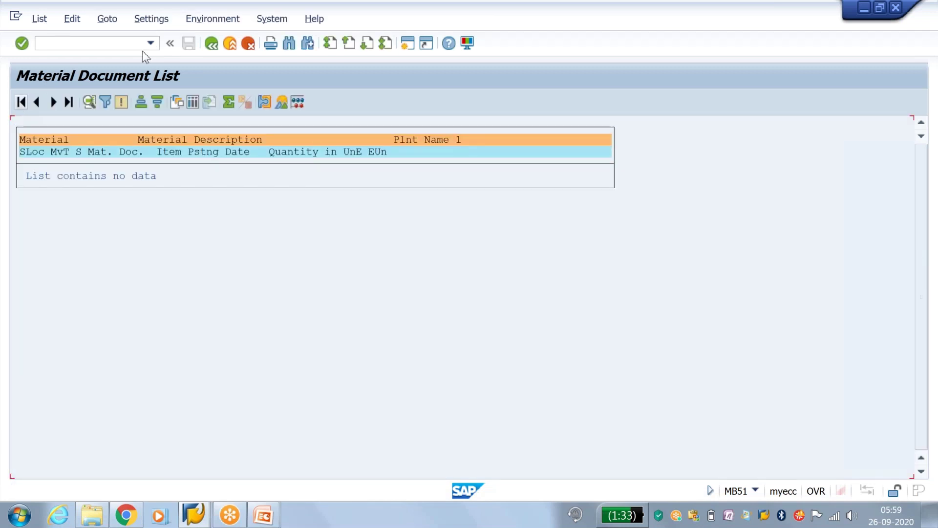
pyautogui.click(211, 44)
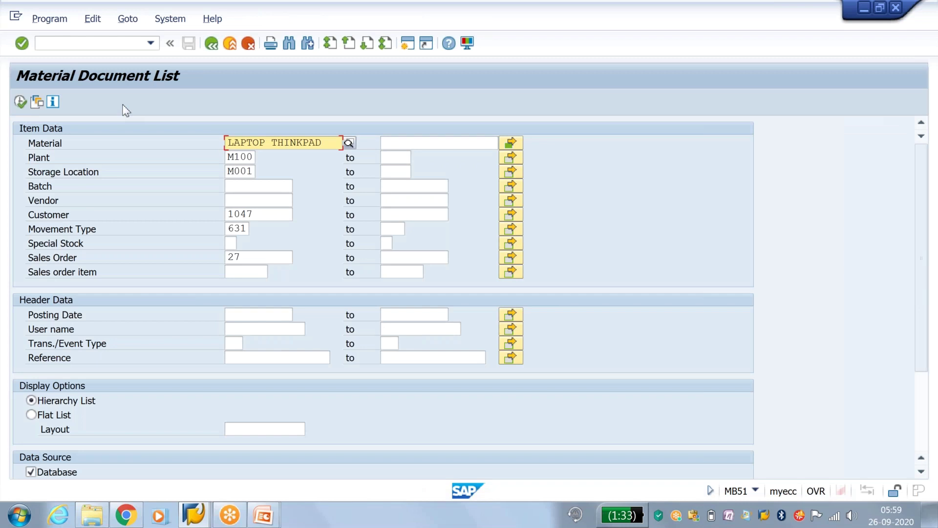
pyautogui.click(37, 102)
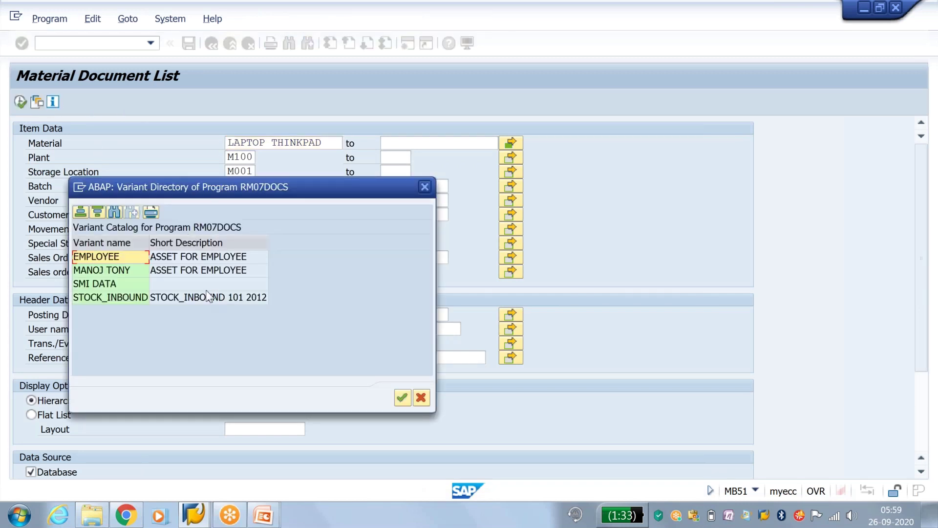
pyautogui.doubleClick(213, 256)
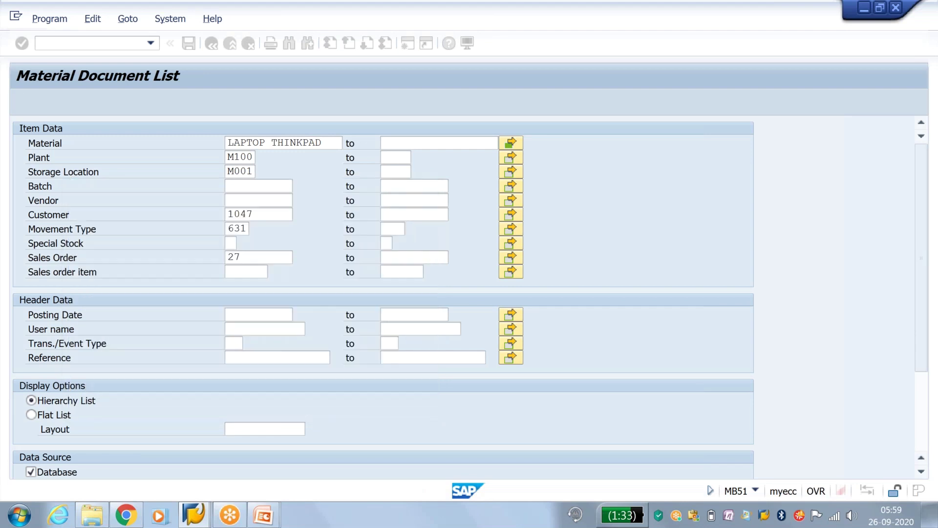
pyautogui.click(21, 101)
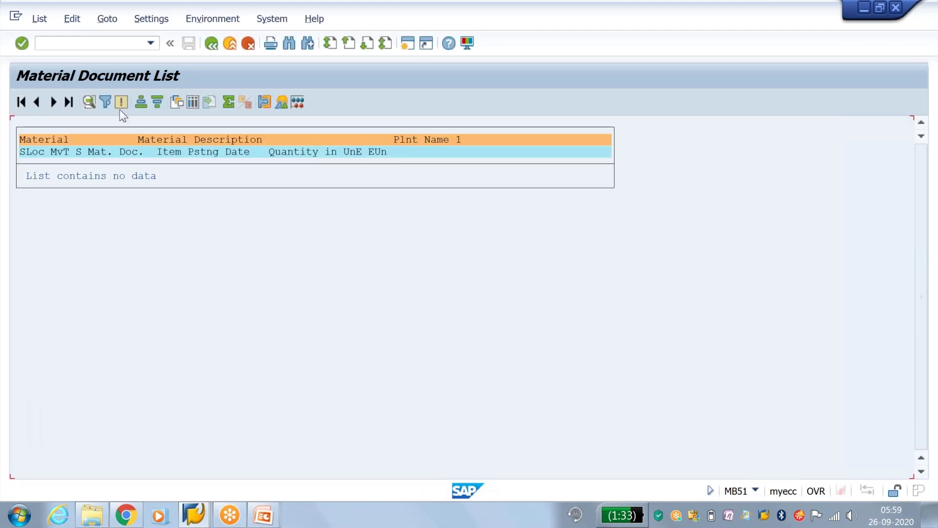
pyautogui.click(211, 44)
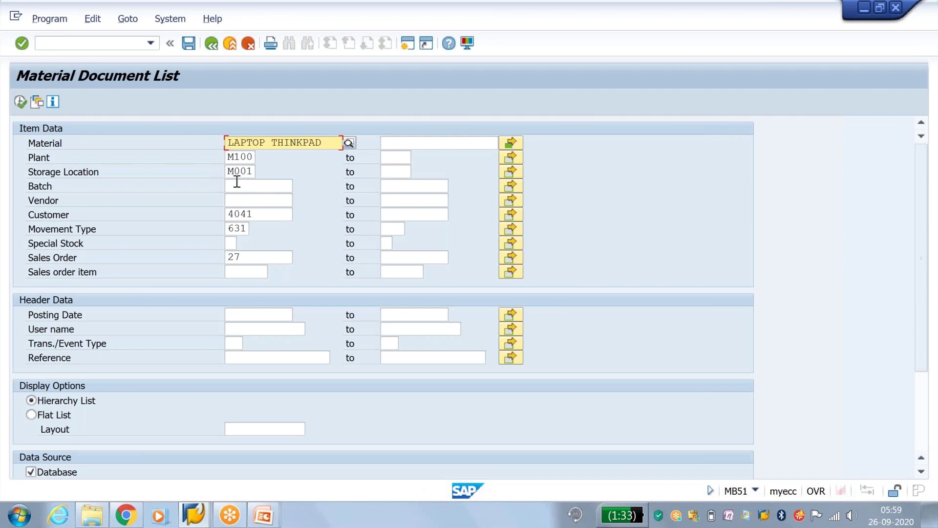
# Replace the customer number in the selection, clear the sales order filter and run the material document list.
pyautogui.doubleClick(256, 211)
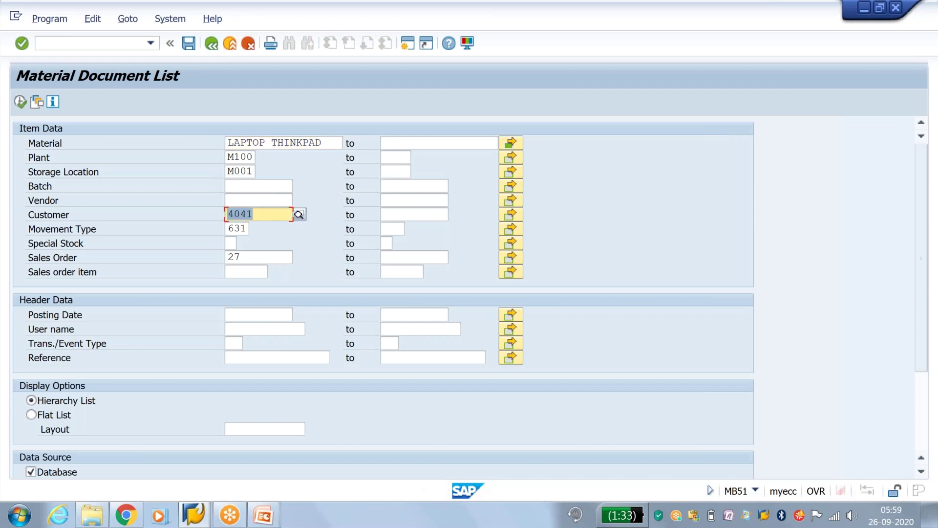
pyautogui.press('BackSpace')
pyautogui.write('1047')
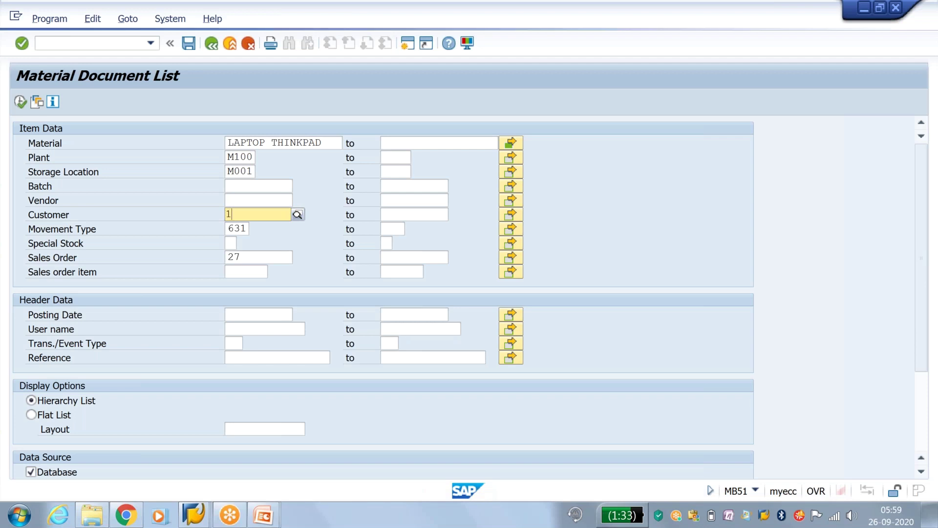
pyautogui.press('Return')
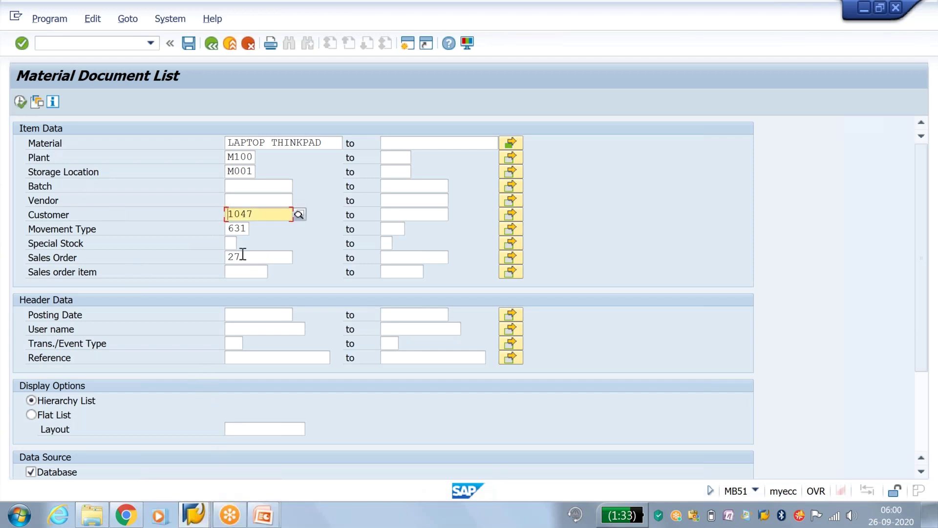
pyautogui.moveTo(241, 257); pyautogui.dragTo(223, 256)
pyautogui.press('BackSpace')
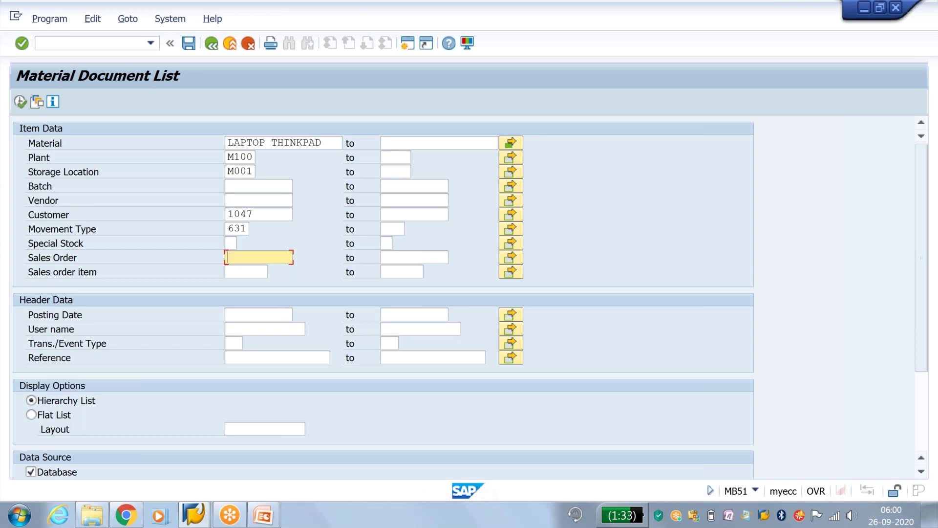
pyautogui.click(20, 102)
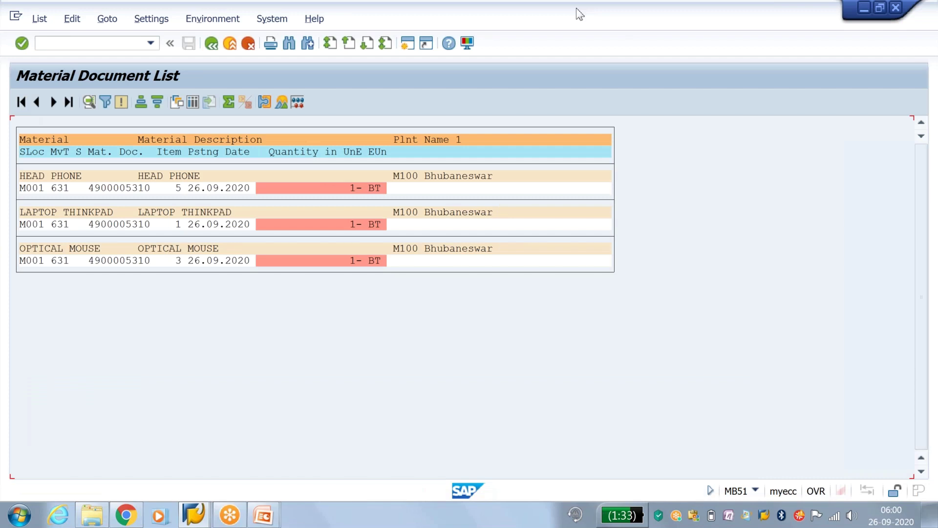
# Mark the HEAD PHONE, LAPTOP THINKPAD and OPTICAL MOUSE entries with freehand pen strokes and clear the marks.
pyautogui.hotkey('alt', 'Tab')
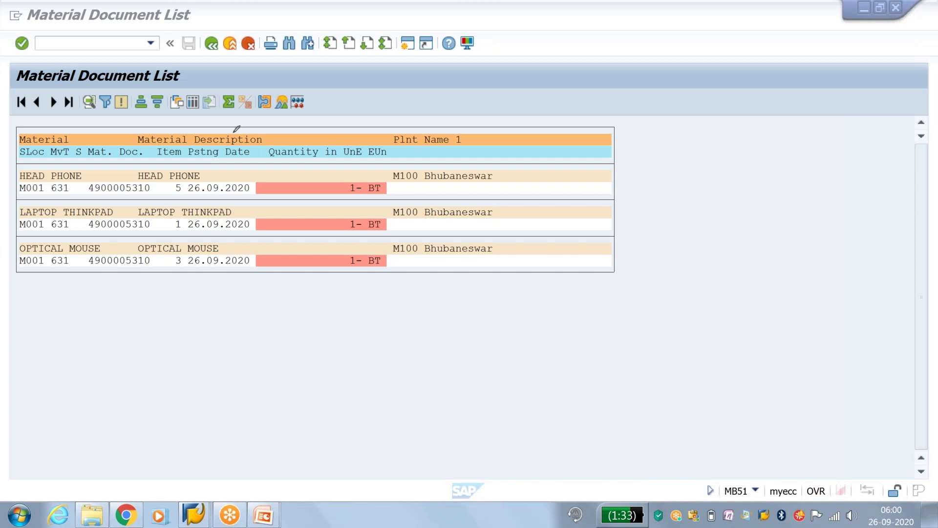
pyautogui.moveTo(127, 177); pyautogui.dragTo(156, 167)
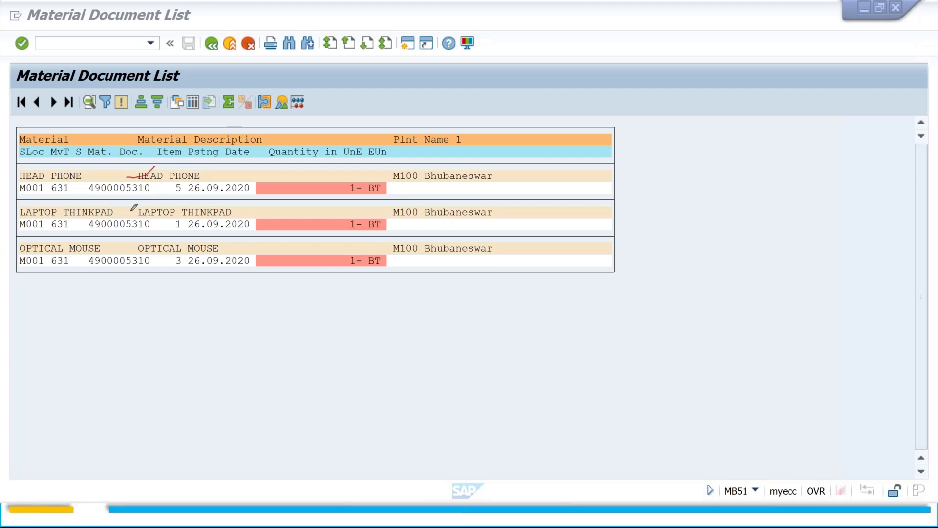
pyautogui.moveTo(130, 212); pyautogui.dragTo(153, 212)
pyautogui.moveTo(134, 249); pyautogui.dragTo(159, 235)
pyautogui.press('Escape')
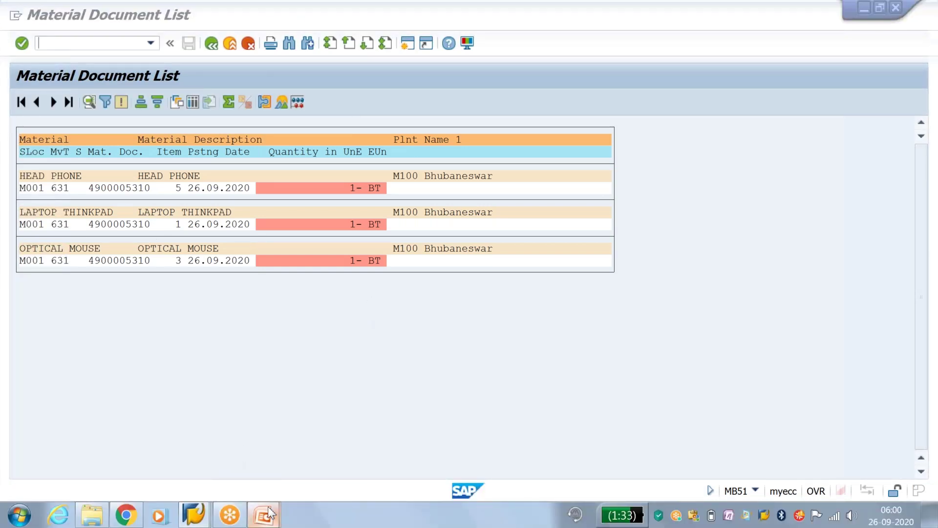
# Switch to the running PowerPoint slide show and advance past the External Number slide.
pyautogui.moveTo(285, 498)
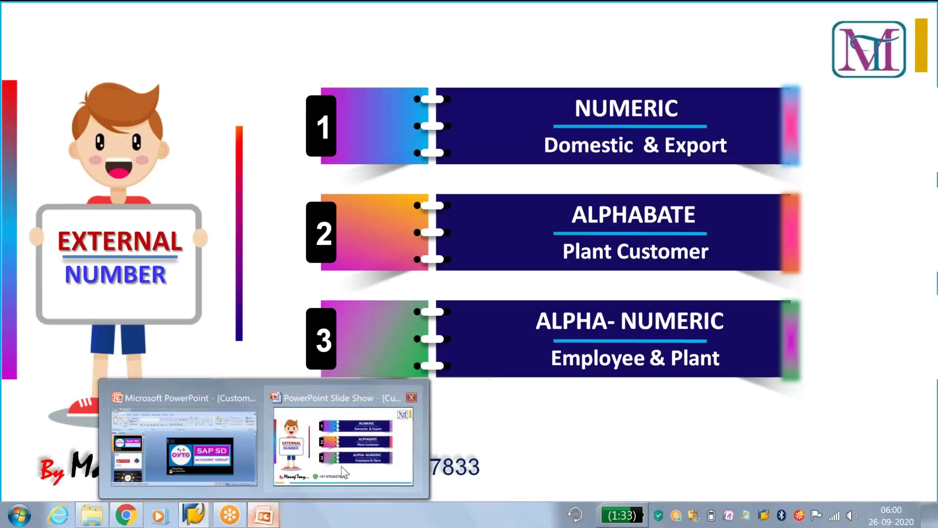
pyautogui.click(342, 444)
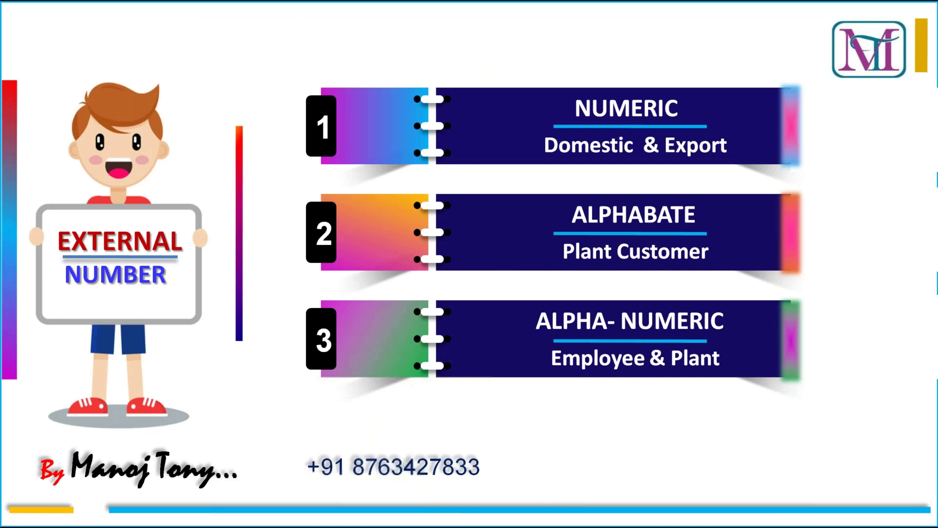
pyautogui.press('Right')
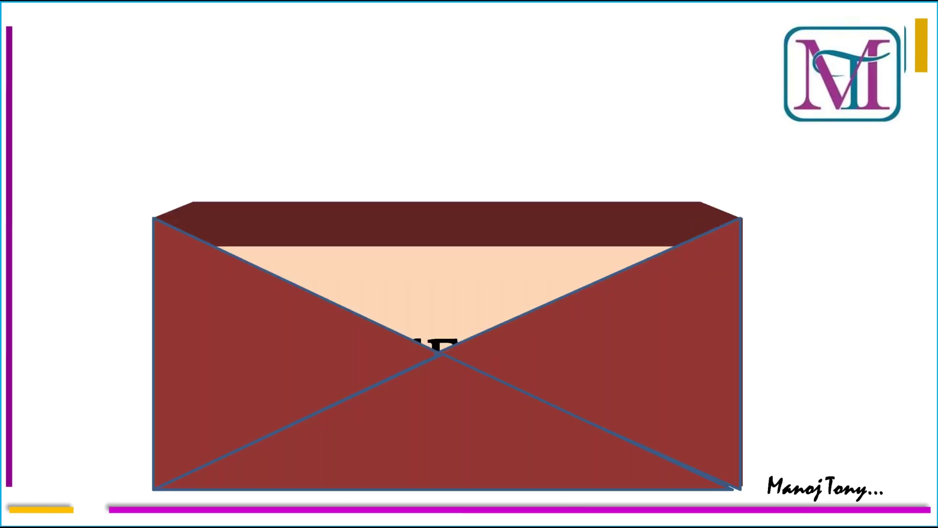